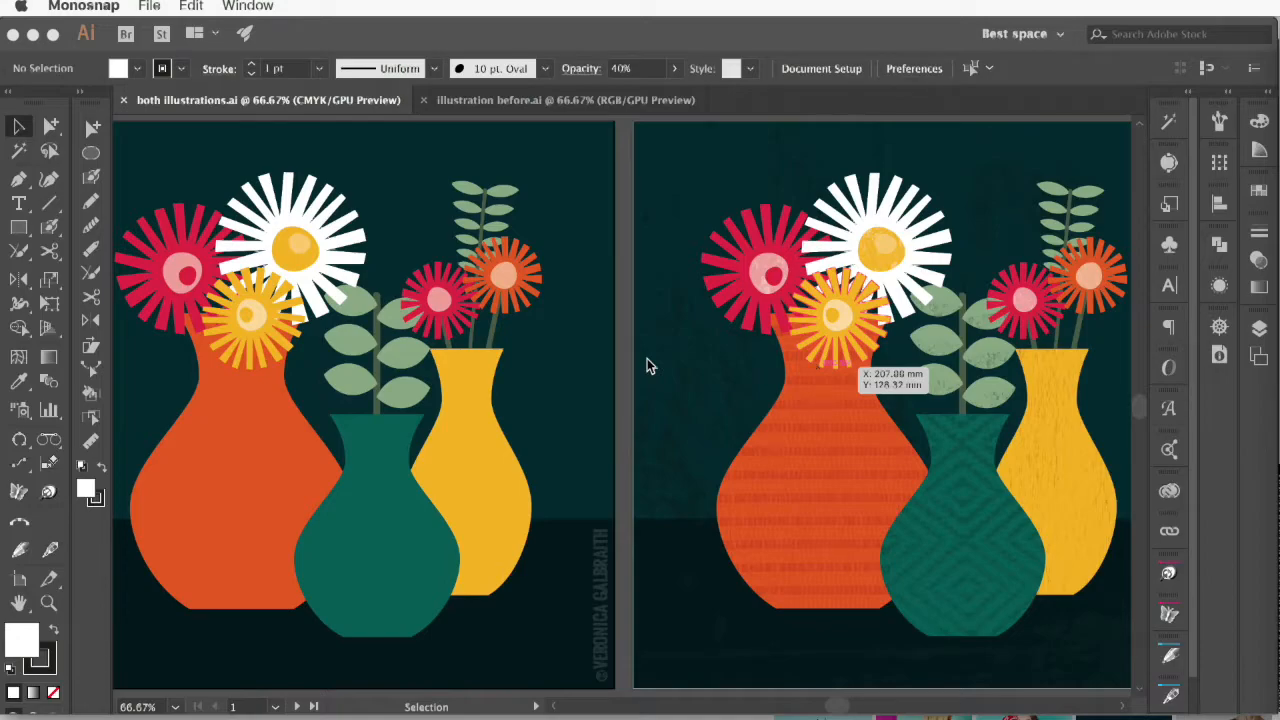
Step: Bring up the "illustration before.ai" document and check that its flowers, flower centres and leaves are ungrouped by selecting them individually
{"action": "left_click", "coordinate": [502, 110]}
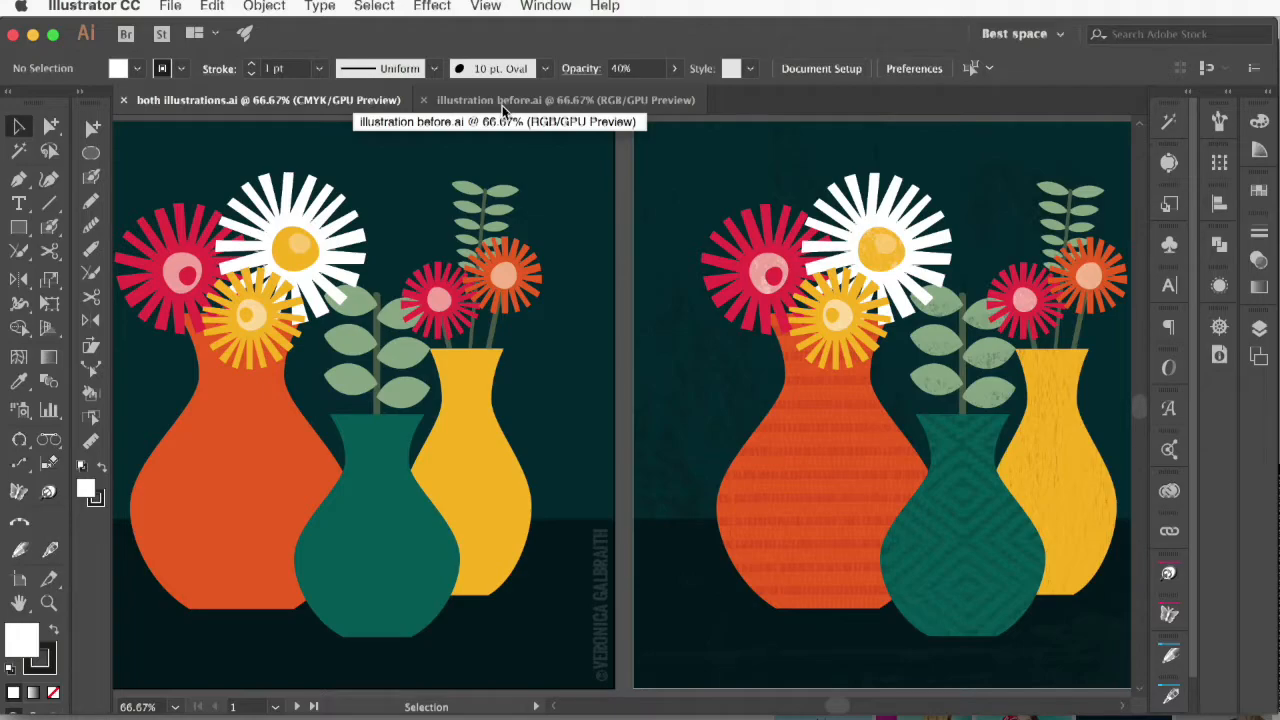
{"action": "left_click", "coordinate": [502, 110]}
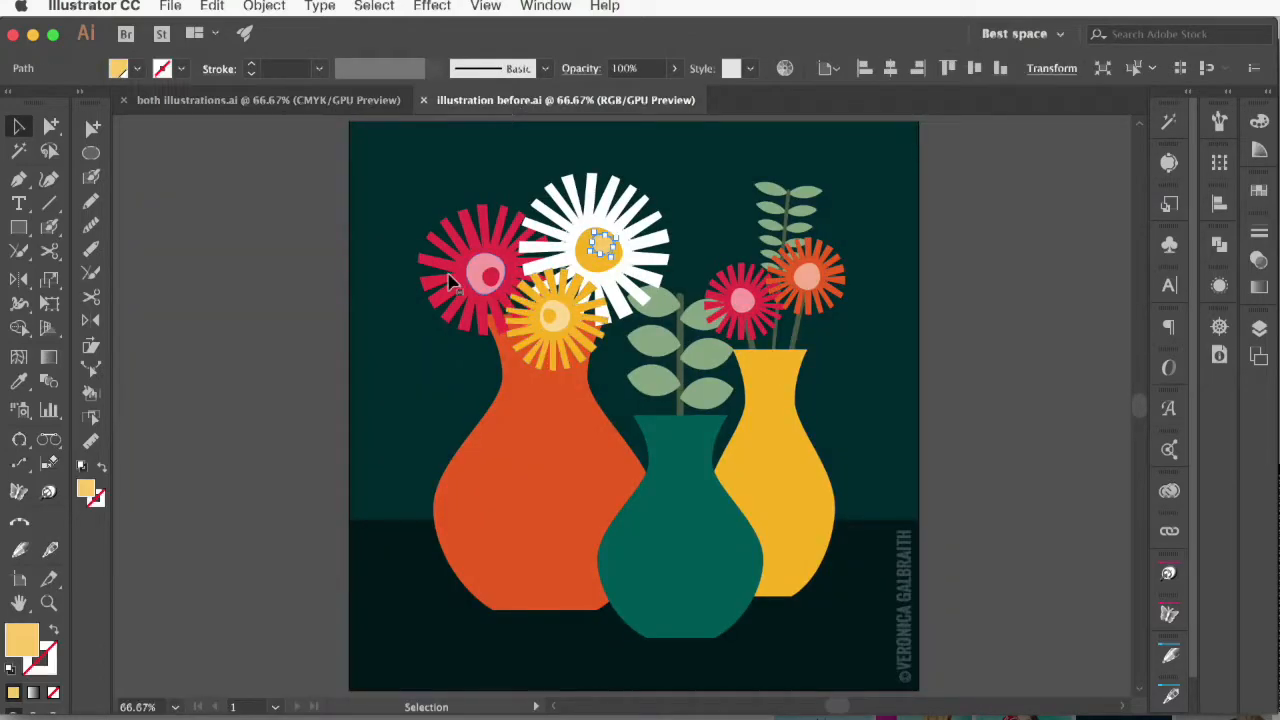
{"action": "left_click", "coordinate": [457, 277]}
{"action": "key", "text": "shift+super+g"}
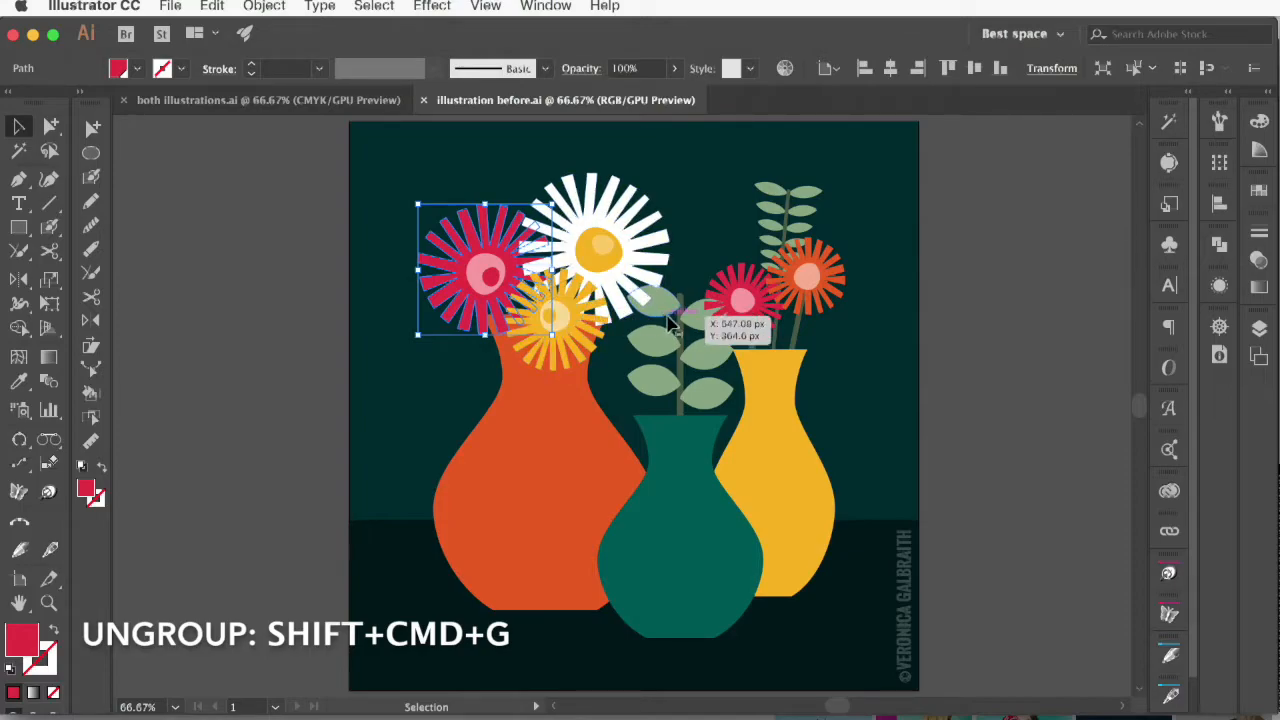
{"action": "left_click", "coordinate": [575, 330]}
{"action": "left_click", "coordinate": [618, 262]}
{"action": "left_click", "coordinate": [597, 248]}
{"action": "left_click", "coordinate": [656, 342]}
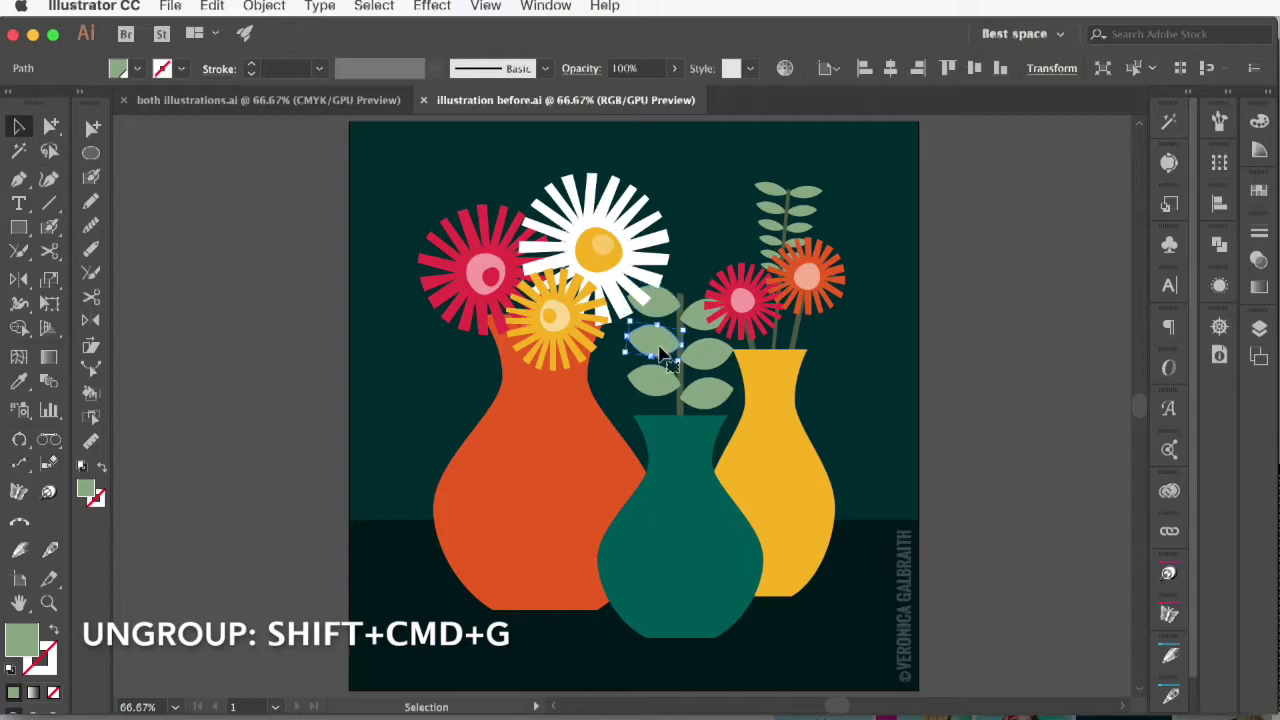
{"action": "left_click", "coordinate": [658, 388]}
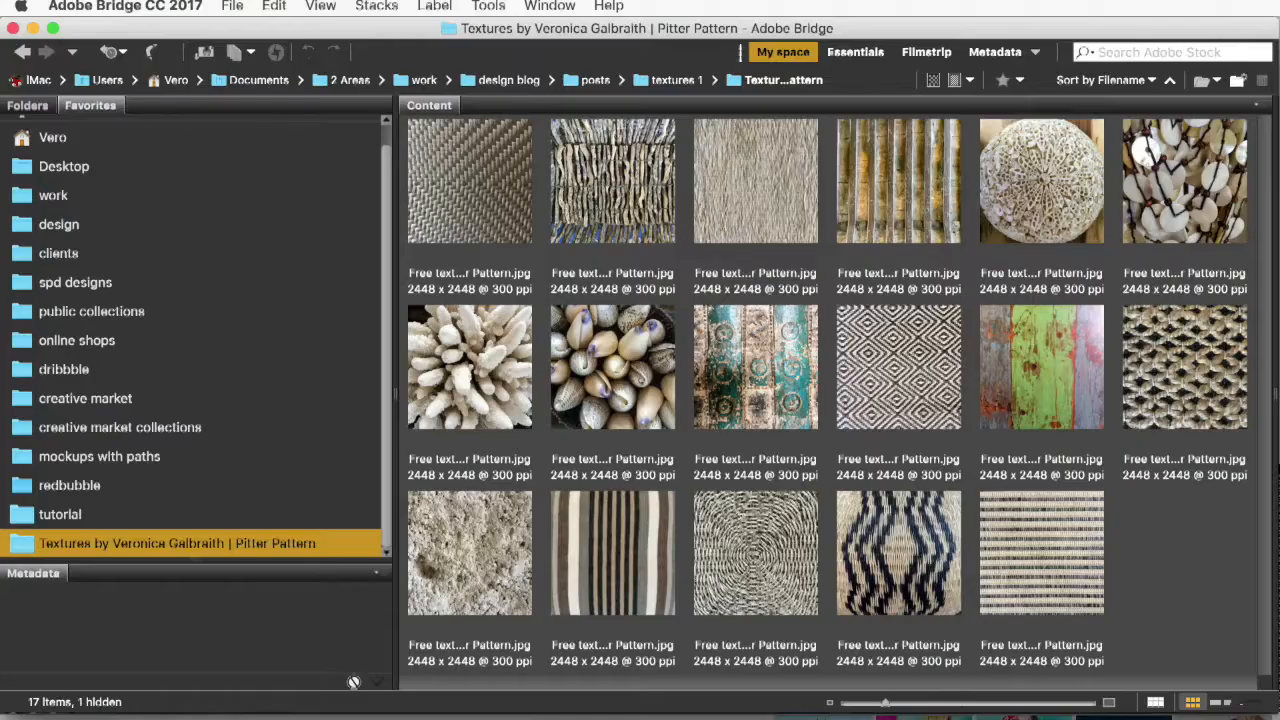
Step: From Adobe Bridge, open the painted wood photo "Free texture 11 | Pitter Pattern.jpg" in Photoshop using its embedded colour profile
{"action": "left_click", "coordinate": [1020, 365]}
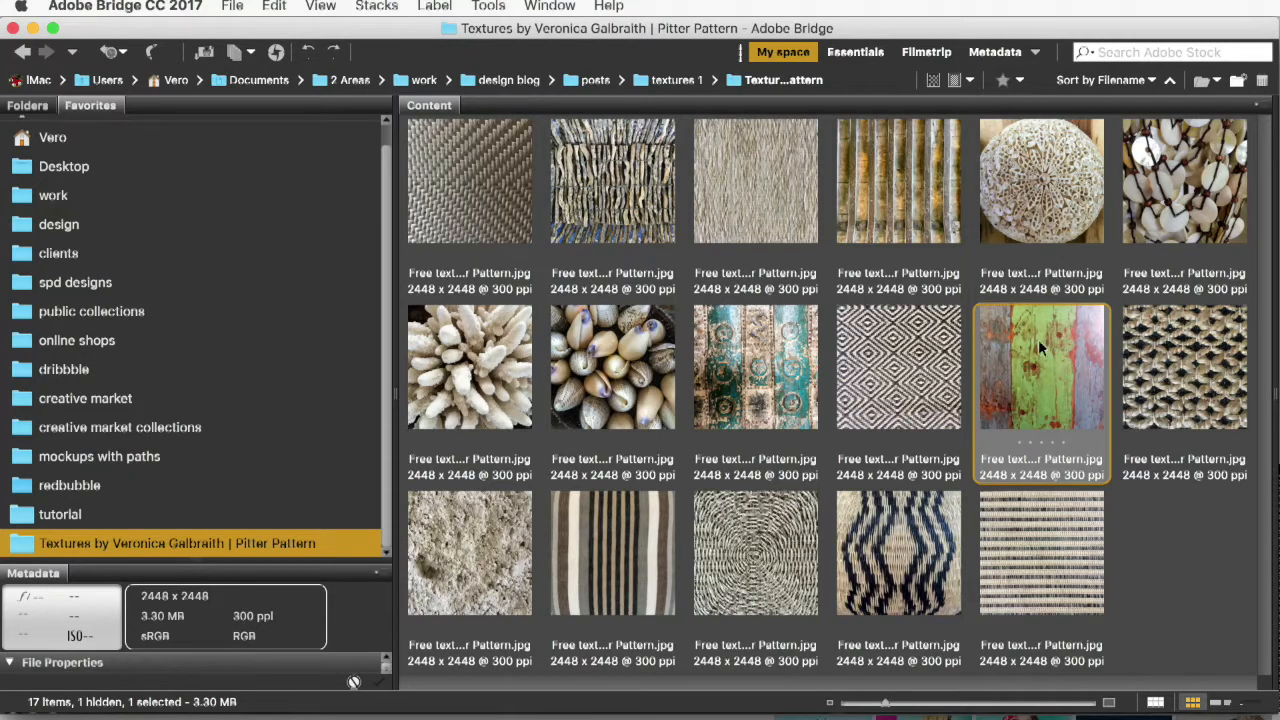
{"action": "double_click", "coordinate": [1039, 392]}
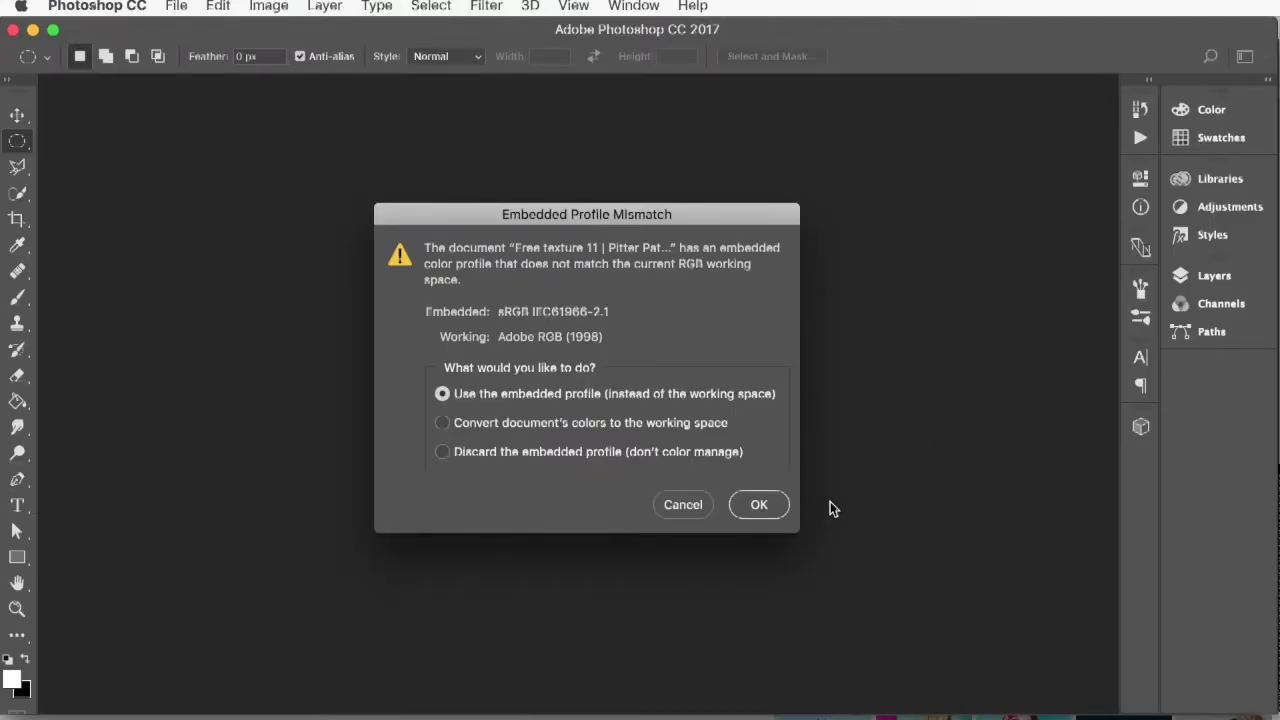
{"action": "left_click", "coordinate": [771, 504]}
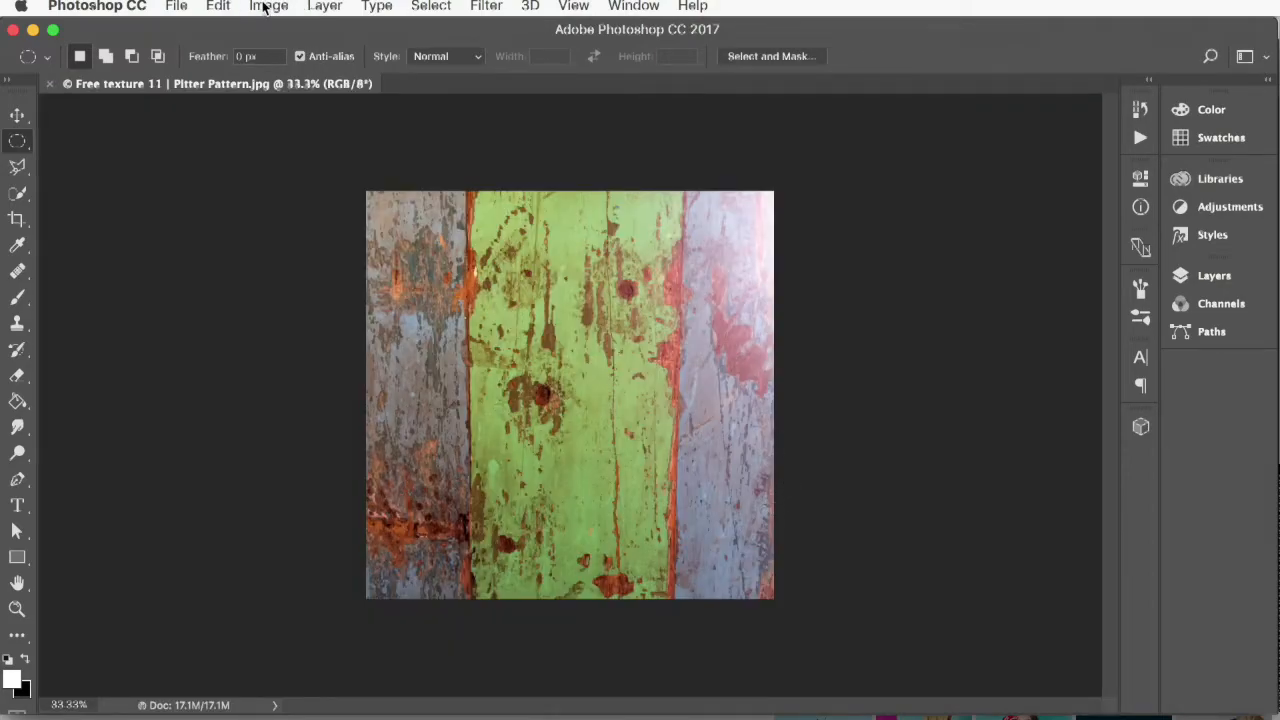
Step: Apply a Threshold adjustment to the wood texture with a threshold level of 115
{"action": "left_click", "coordinate": [265, 8]}
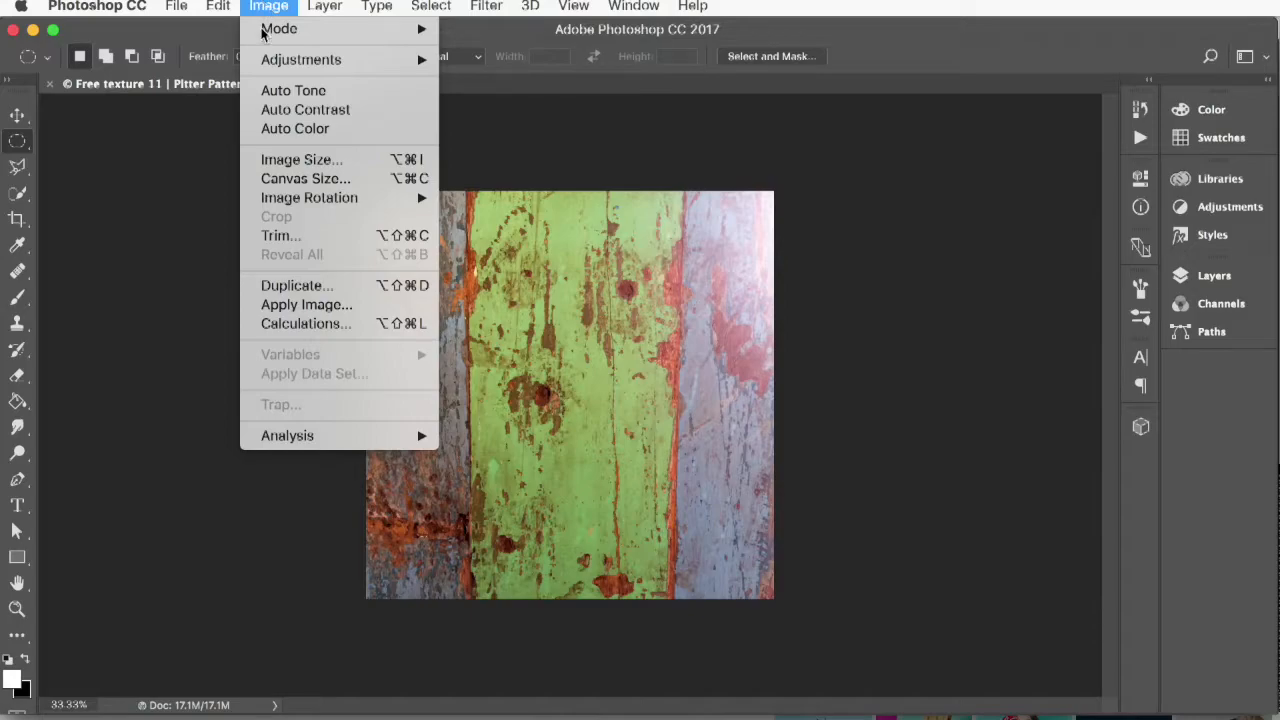
{"action": "mouse_move", "coordinate": [265, 63]}
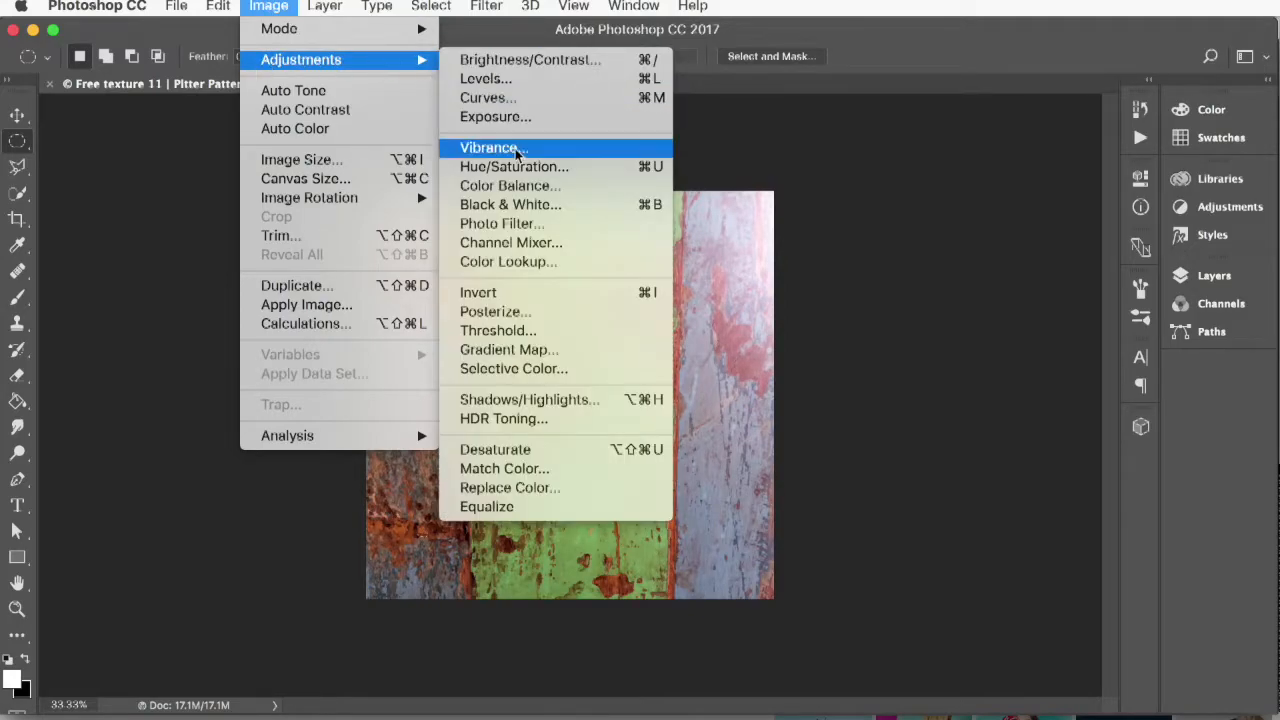
{"action": "left_click", "coordinate": [521, 333]}
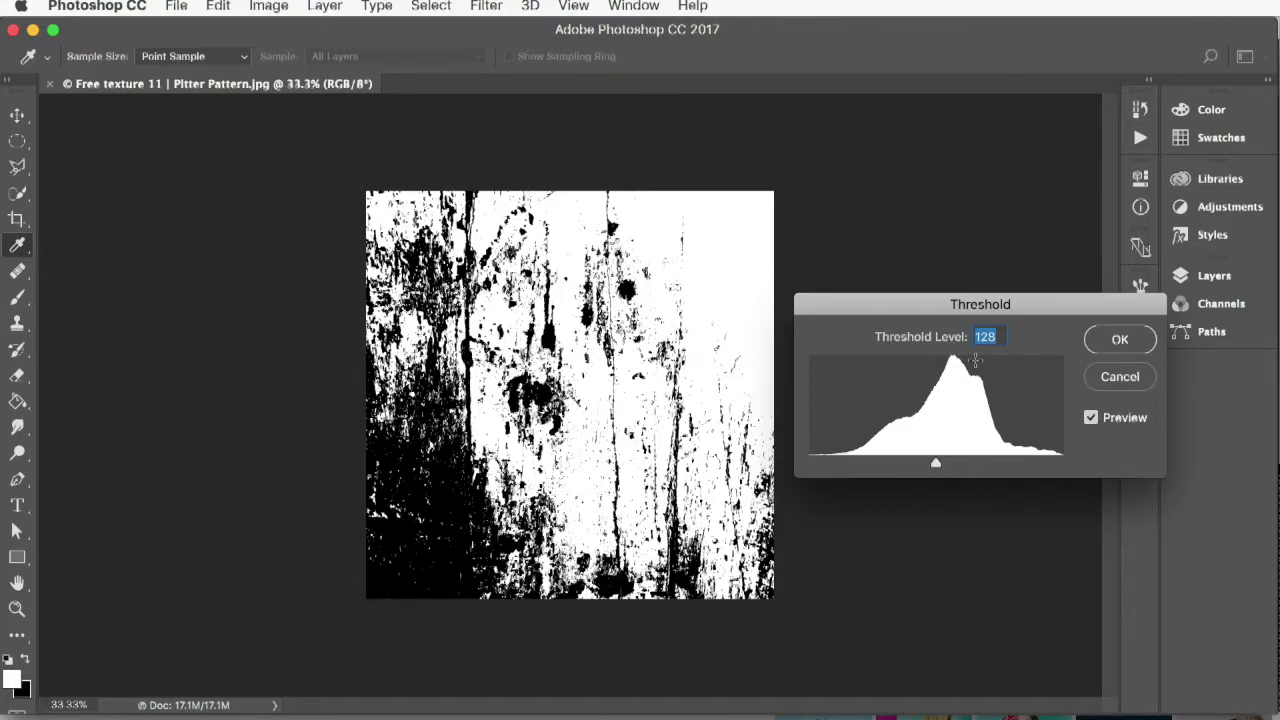
{"action": "mouse_move", "coordinate": [936, 461]}
{"action": "left_mouse_down"}
{"action": "mouse_move", "coordinate": [914, 463]}
{"action": "mouse_move", "coordinate": [924, 466]}
{"action": "left_mouse_up"}
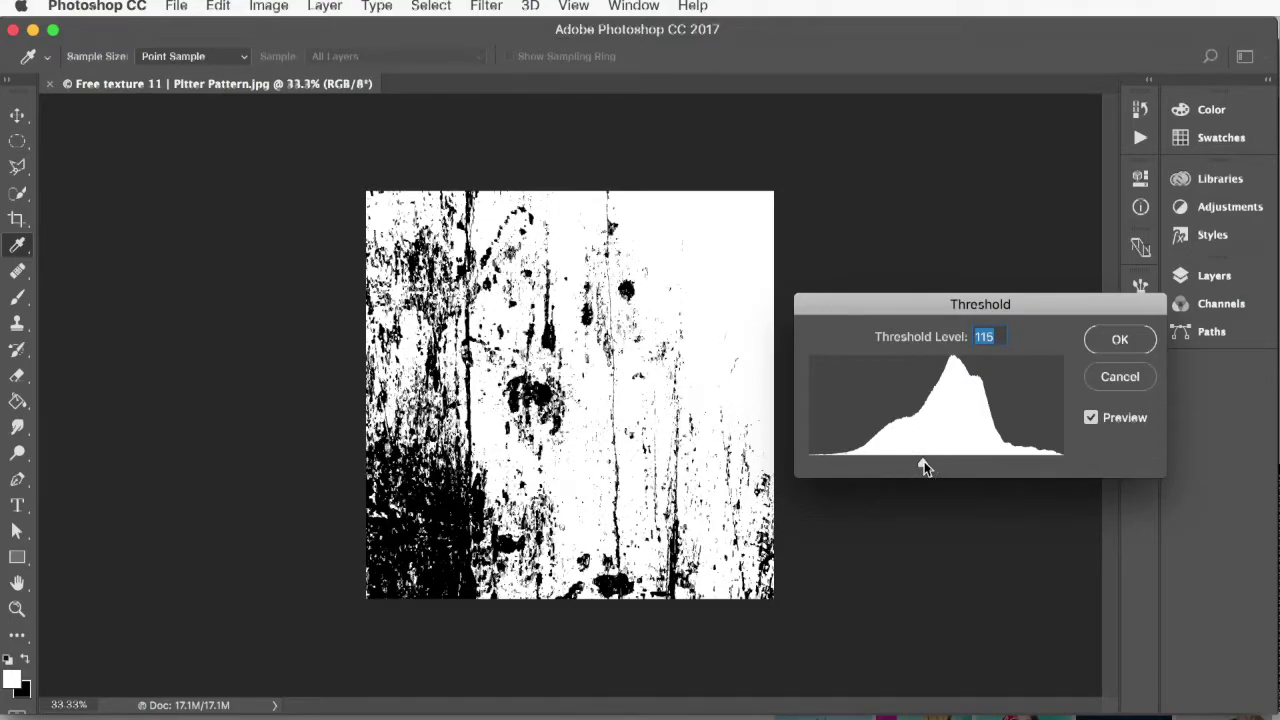
{"action": "left_click", "coordinate": [1117, 341]}
{"action": "key", "text": "m"}
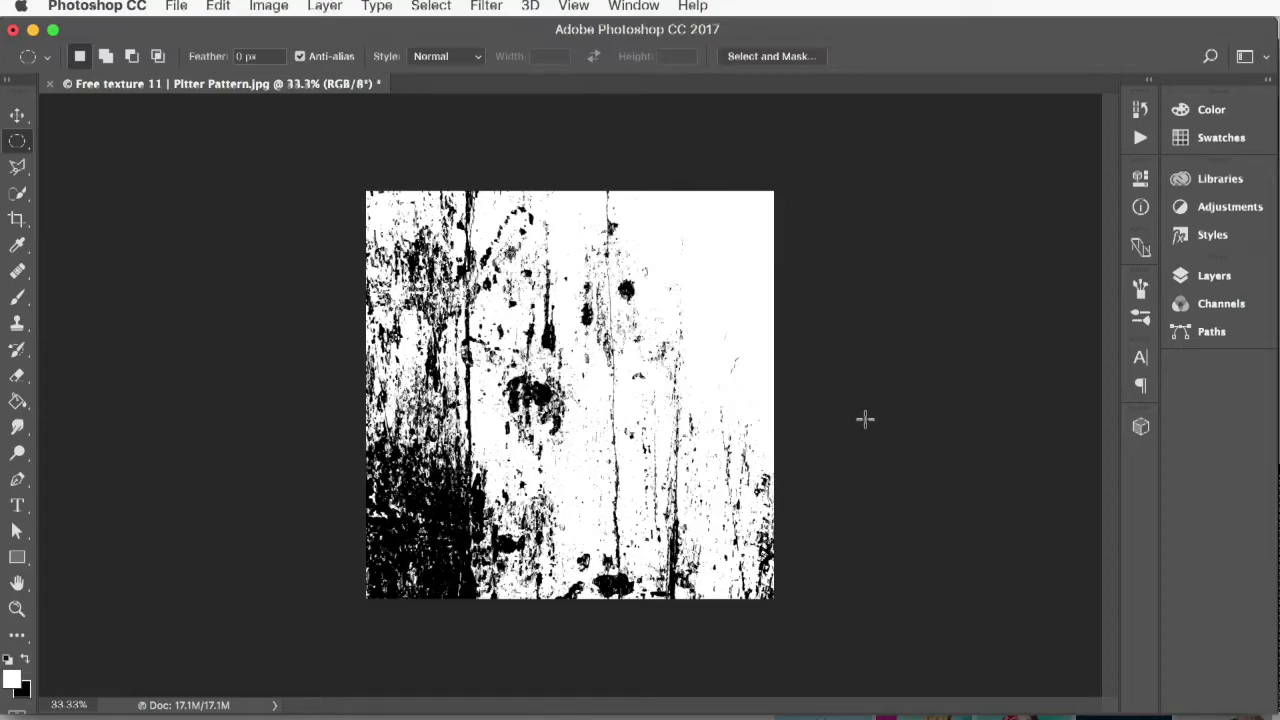
Step: Convert the wood texture to Grayscale mode, discarding its color information
{"action": "left_click", "coordinate": [268, 6]}
{"action": "mouse_move", "coordinate": [268, 62]}
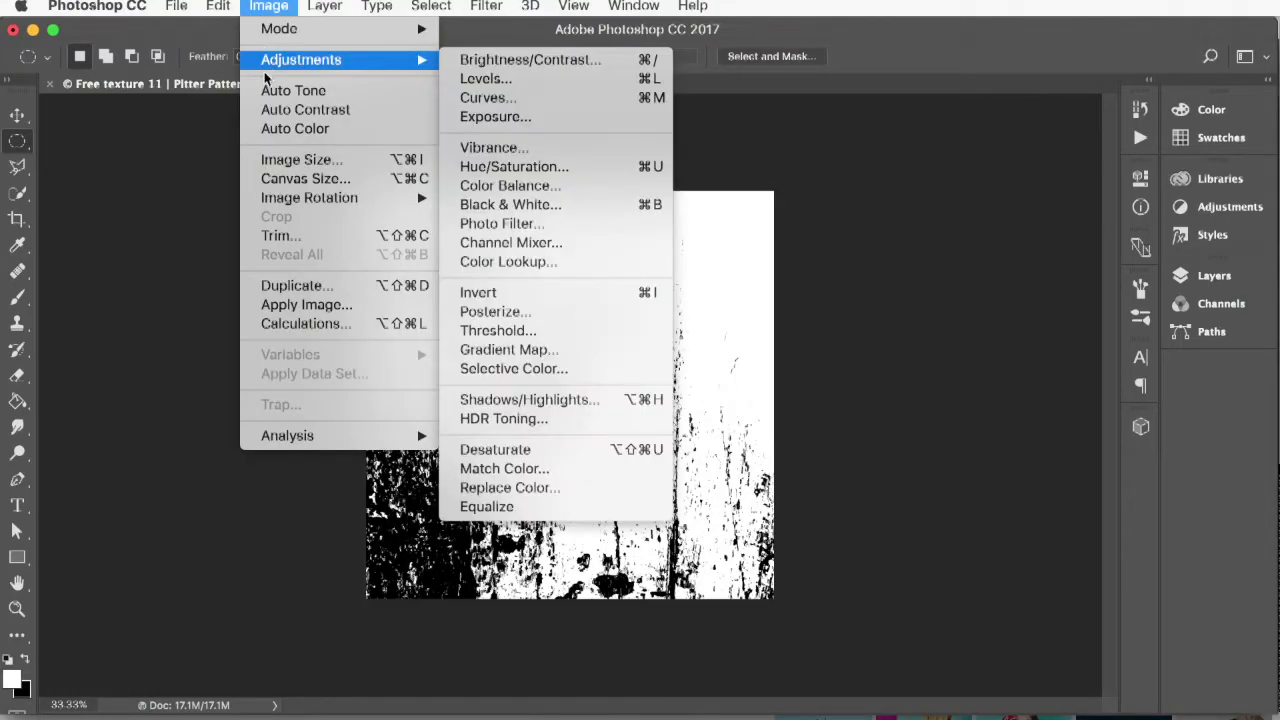
{"action": "mouse_move", "coordinate": [285, 28]}
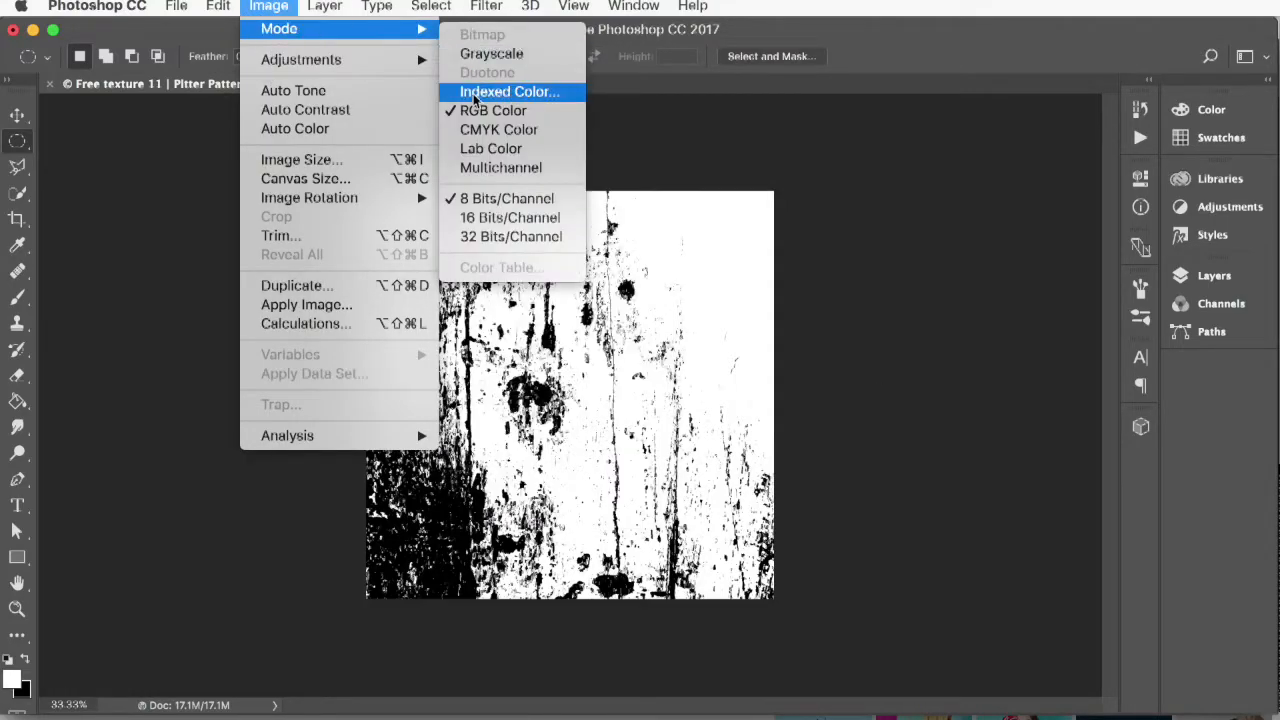
{"action": "left_click", "coordinate": [478, 58]}
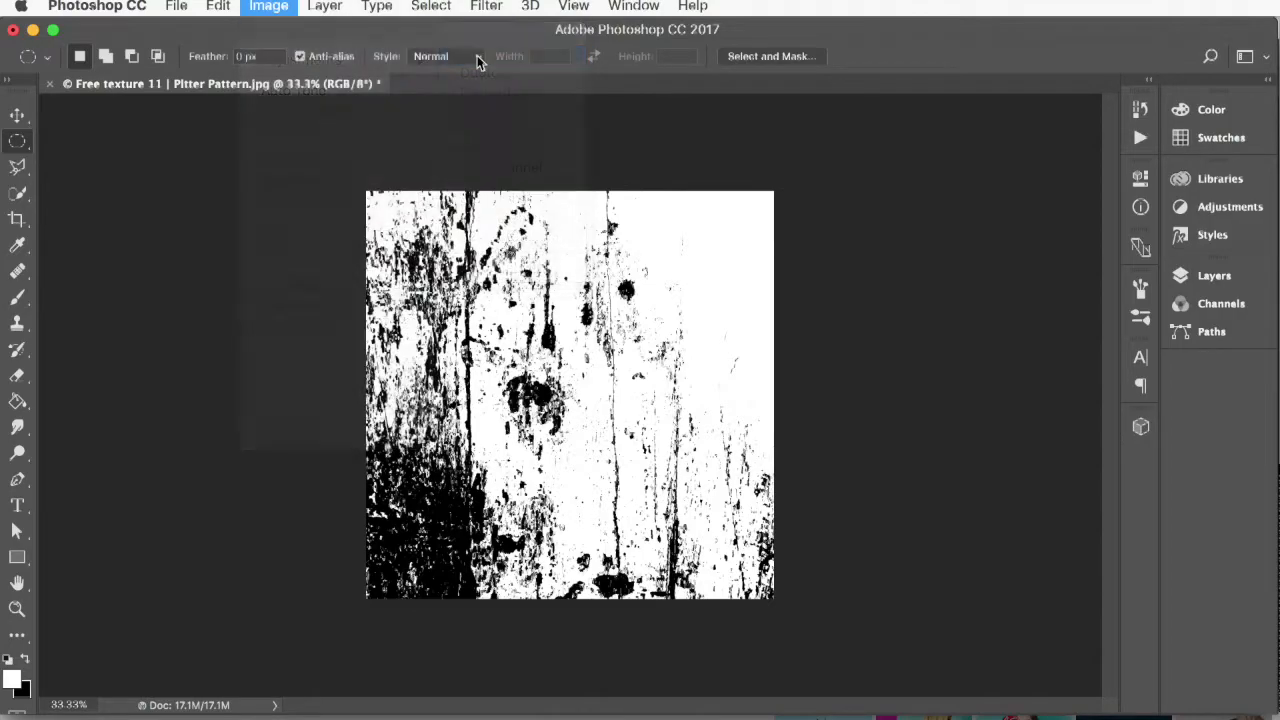
{"action": "left_click_drag", "start_coordinate": [1207, 348], "coordinate": [763, 294]}
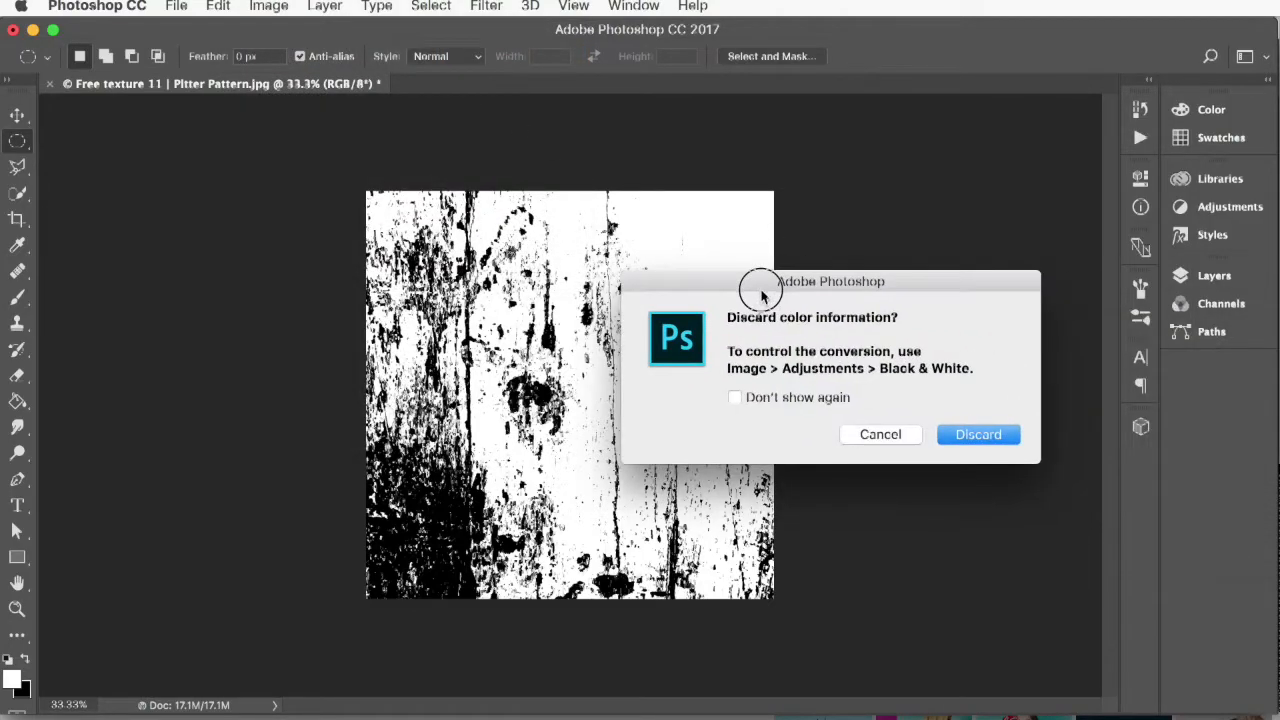
{"action": "left_click", "coordinate": [980, 436]}
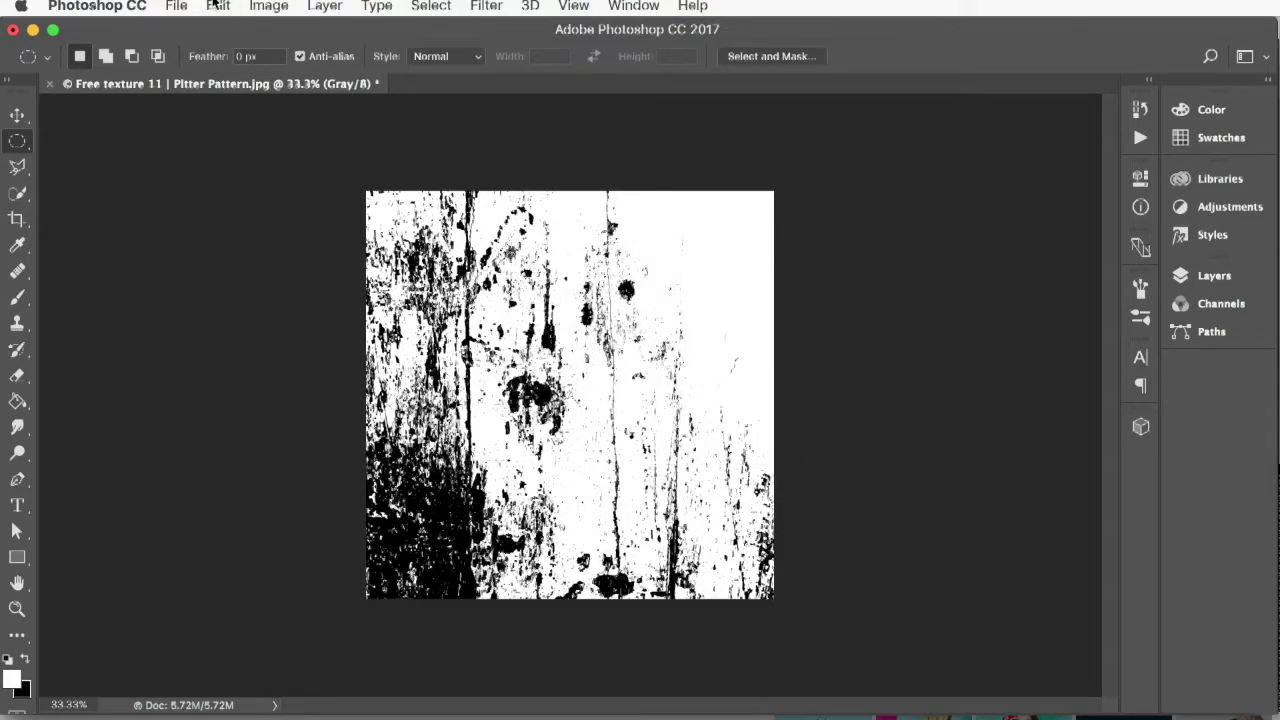
Step: Convert the grayscale texture to Bitmap mode with an output of 300 pixels/inch and the Diffusion Dither method
{"action": "left_click", "coordinate": [262, 7]}
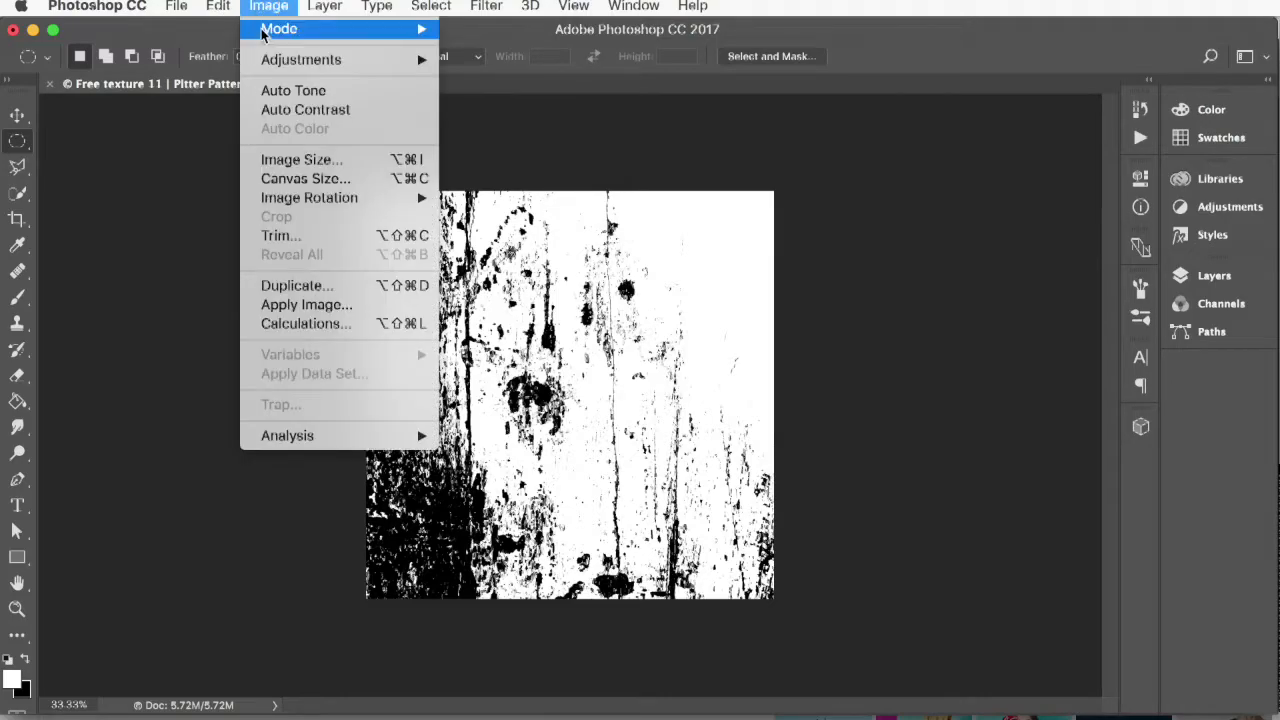
{"action": "mouse_move", "coordinate": [266, 33]}
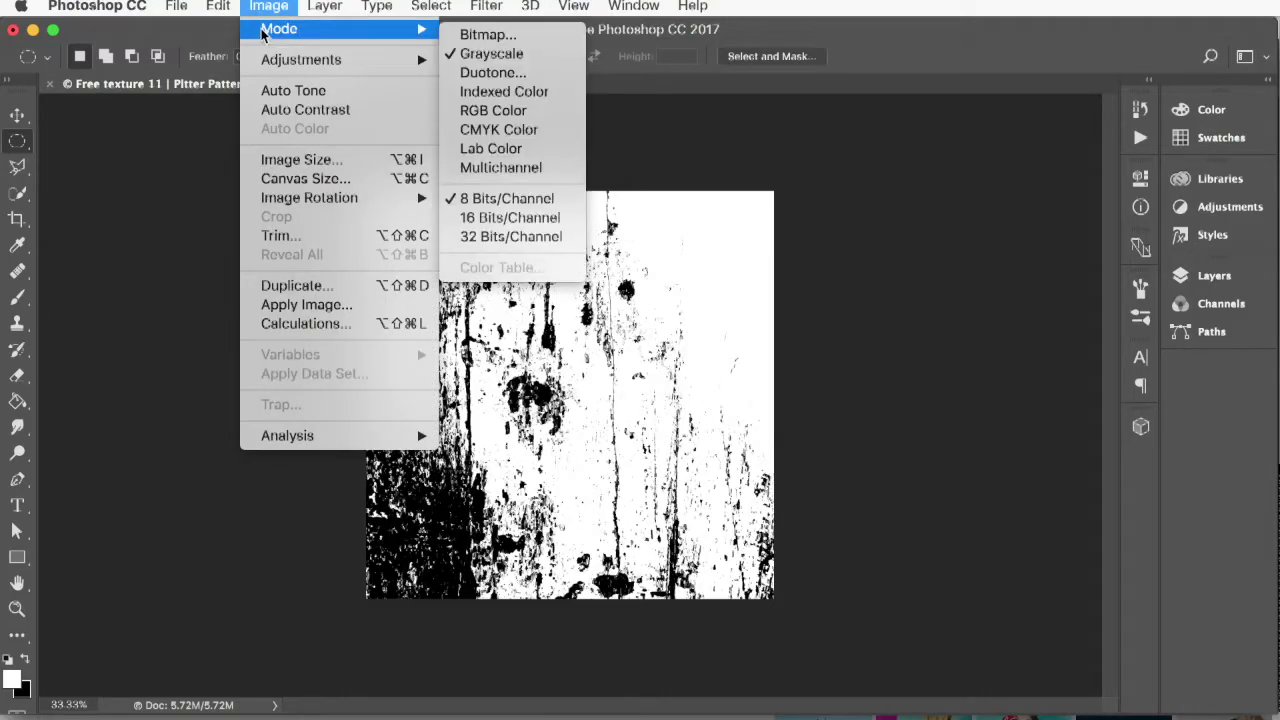
{"action": "left_click", "coordinate": [485, 36]}
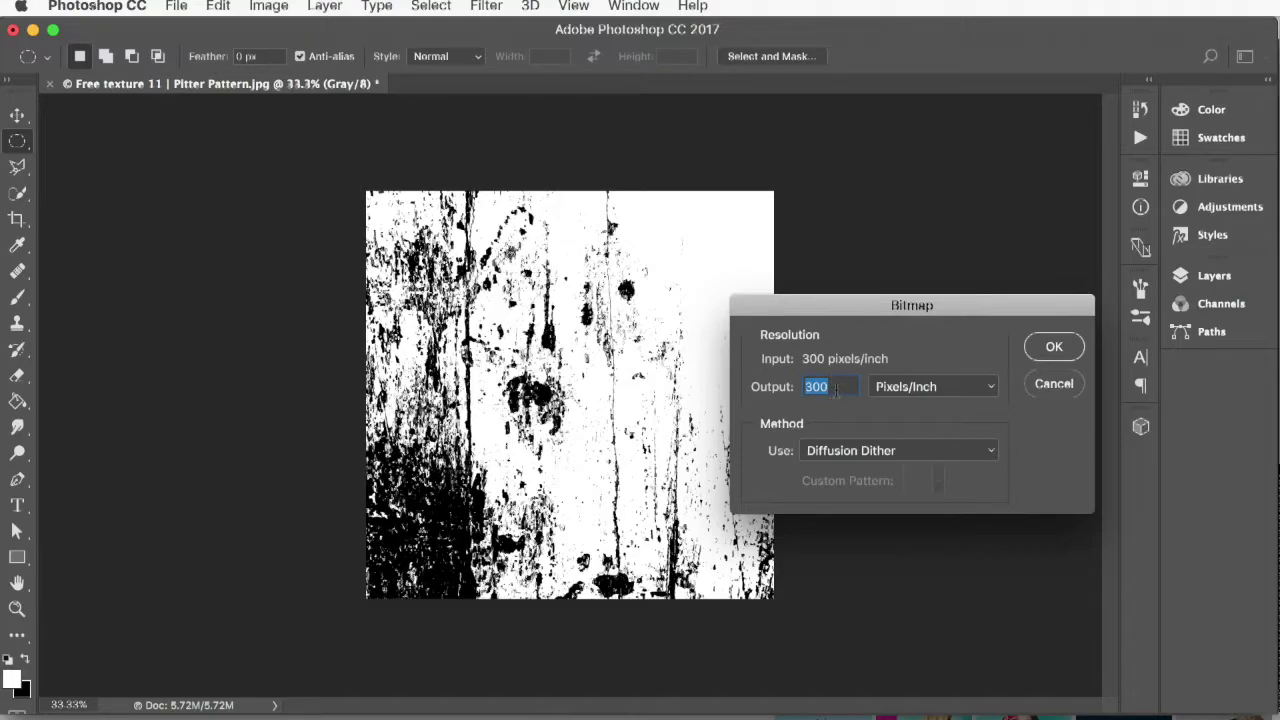
{"action": "left_click", "coordinate": [836, 388]}
{"action": "left_click", "coordinate": [1054, 346]}
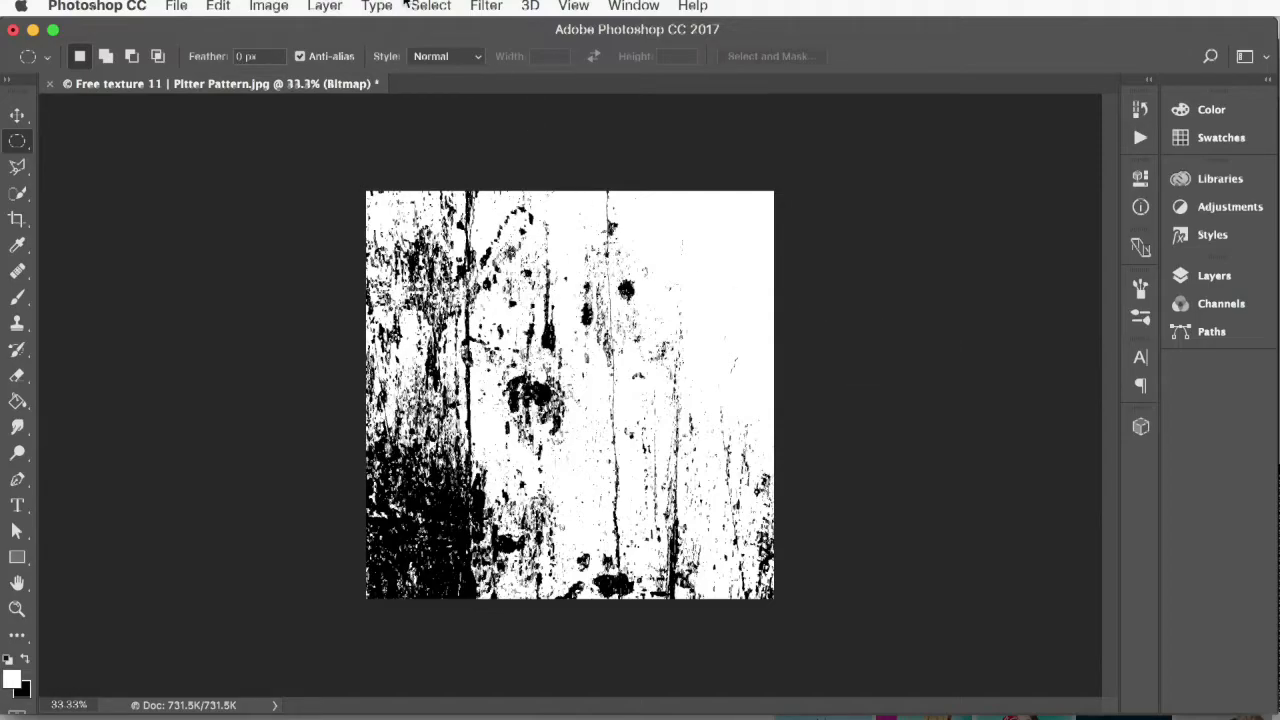
Step: Save the bitmap as the TIFF "bgnd texture.tif" in the "textures tutorial" folder, replacing the existing file and using LZW compression
{"action": "left_click", "coordinate": [177, 8]}
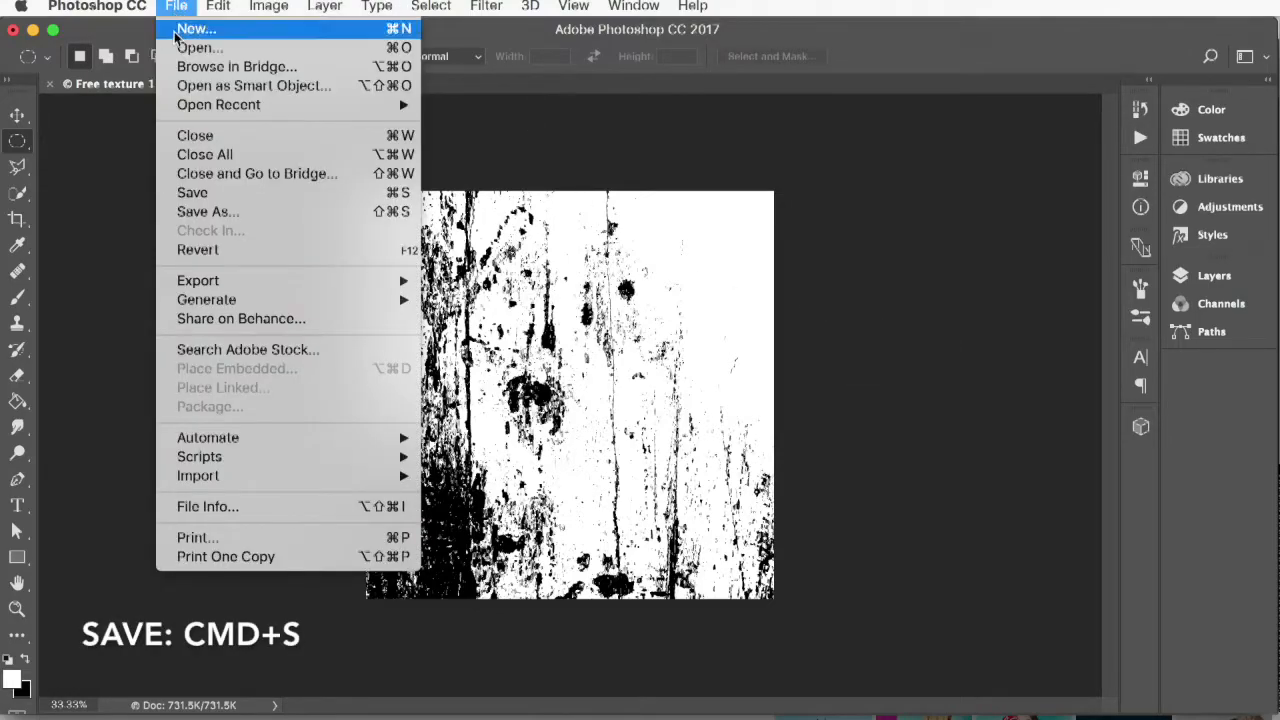
{"action": "mouse_move", "coordinate": [213, 286]}
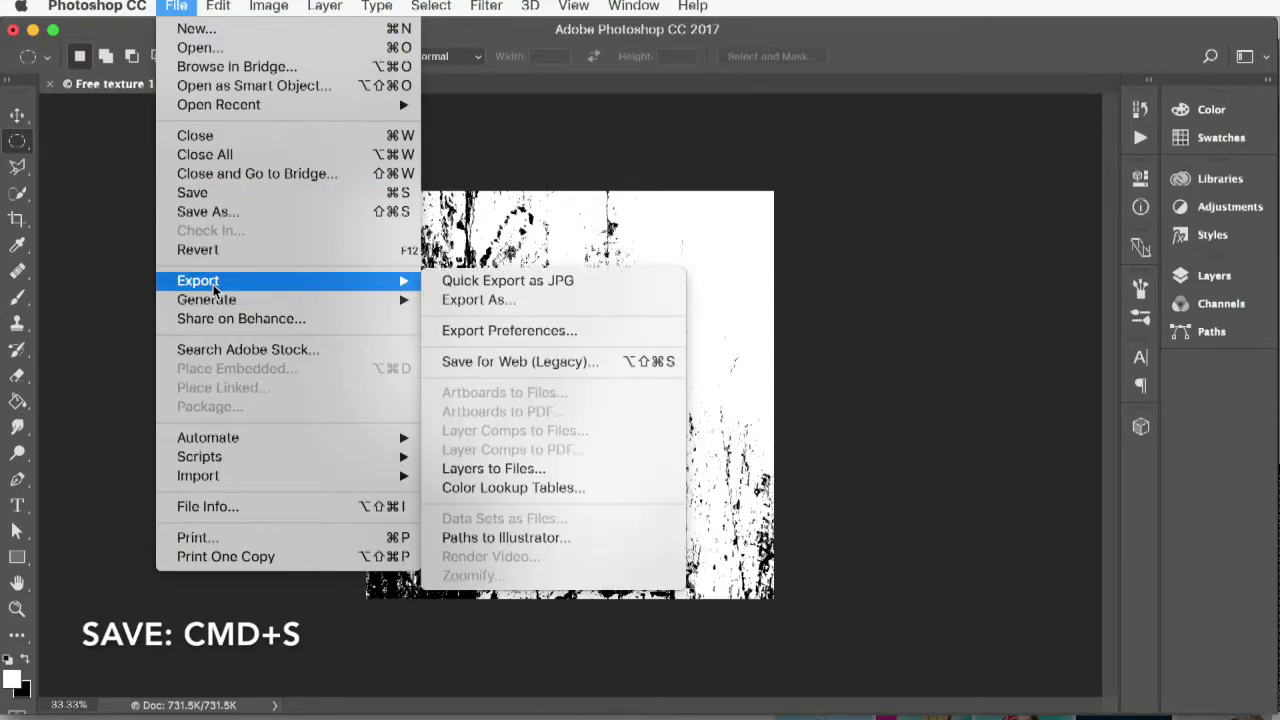
{"action": "left_click", "coordinate": [209, 192]}
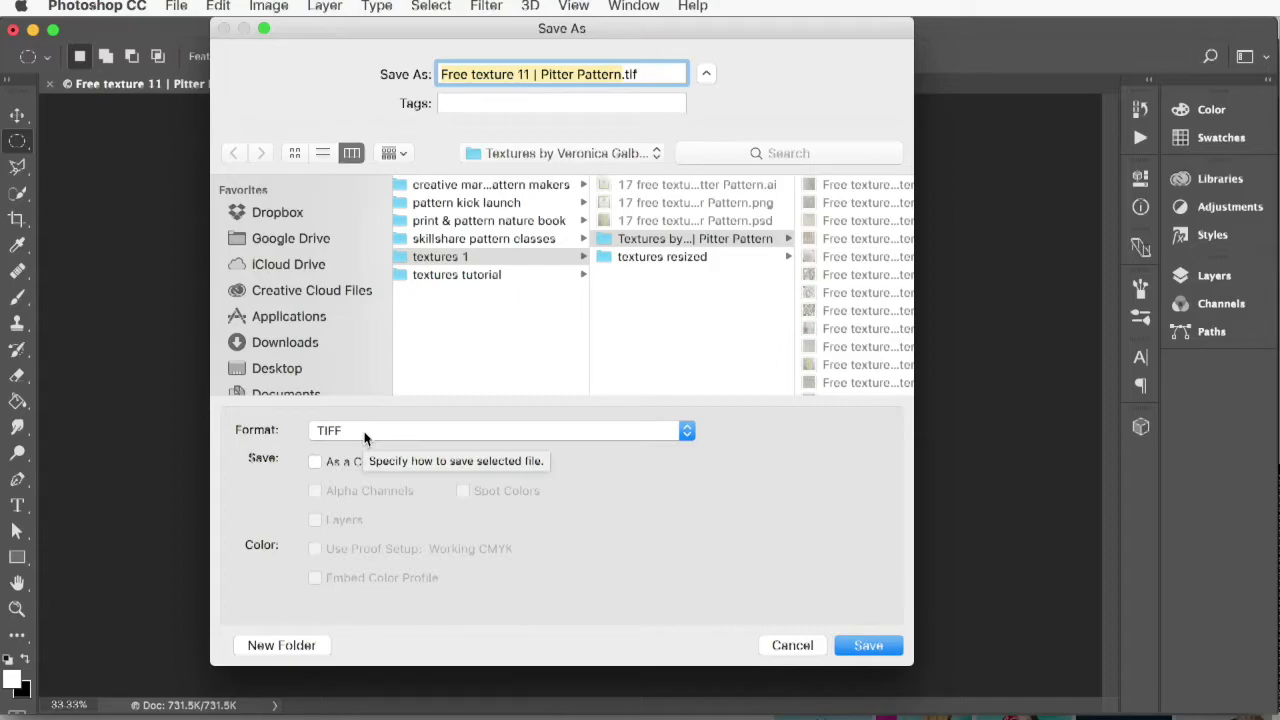
{"action": "left_click", "coordinate": [671, 258]}
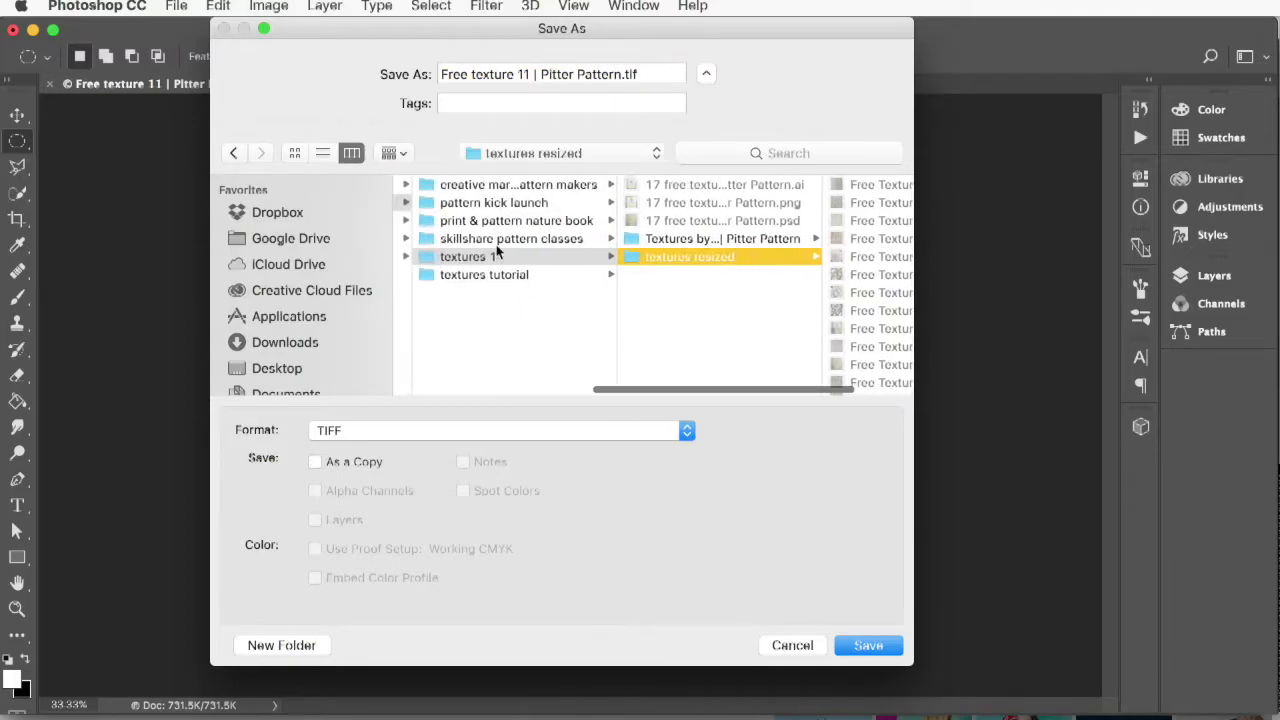
{"action": "left_click", "coordinate": [478, 276]}
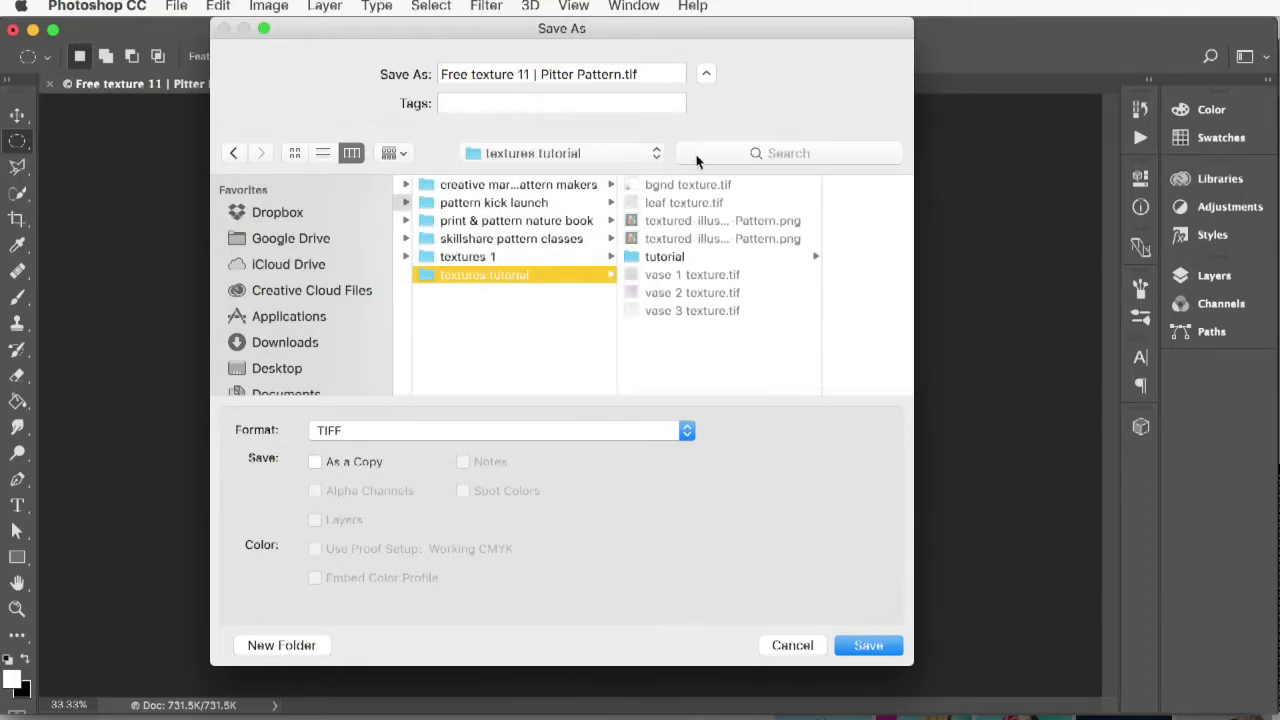
{"action": "left_click", "coordinate": [680, 187]}
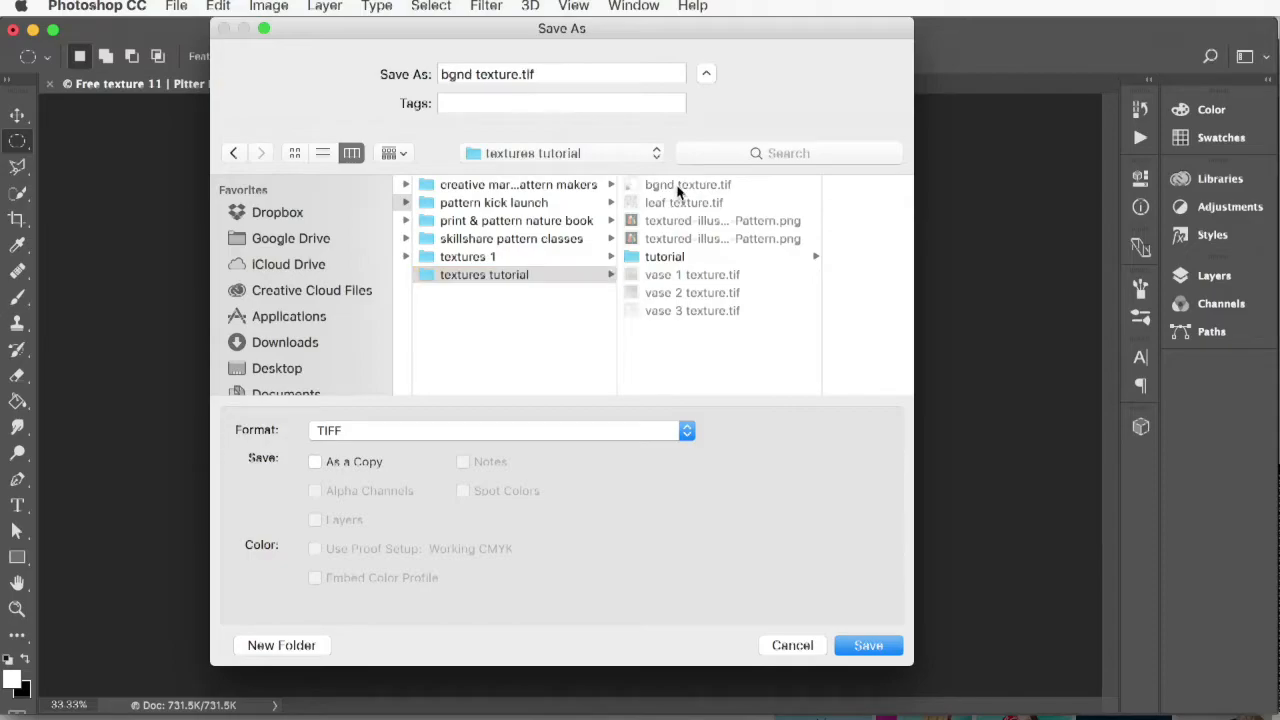
{"action": "left_click", "coordinate": [552, 74]}
{"action": "left_click", "coordinate": [880, 647]}
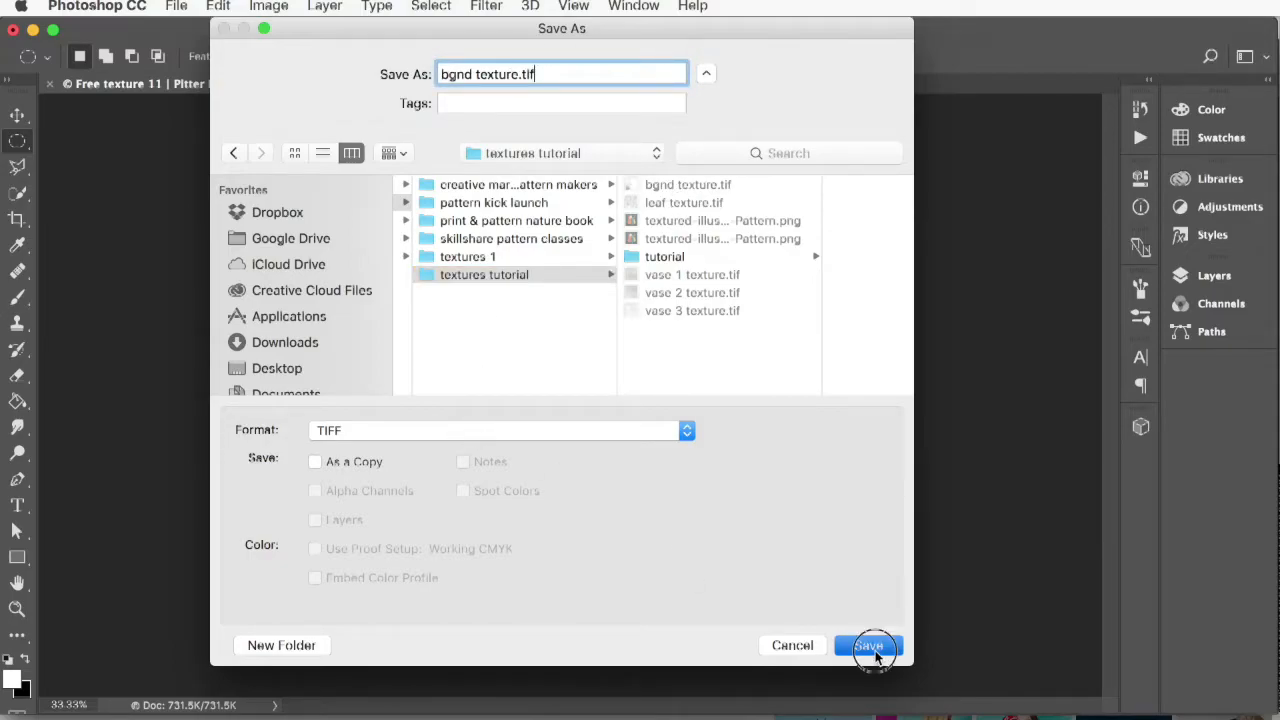
{"action": "left_click", "coordinate": [707, 160]}
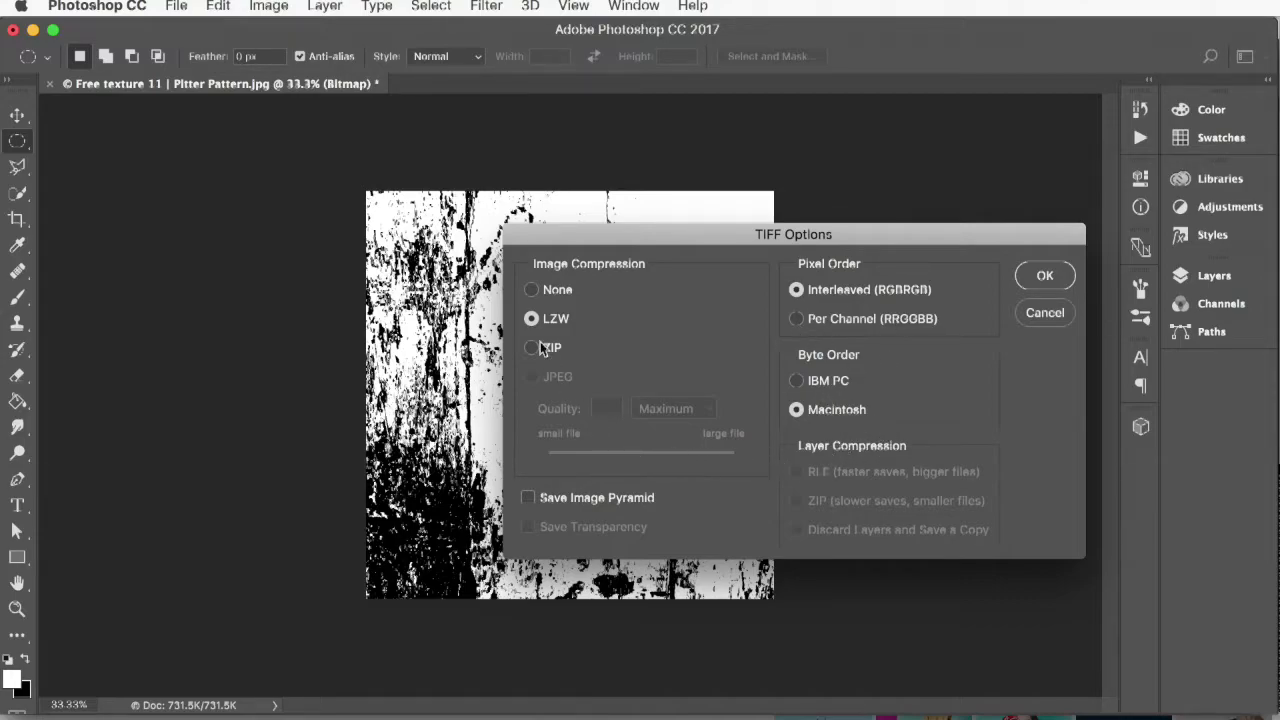
{"action": "left_click", "coordinate": [1045, 278]}
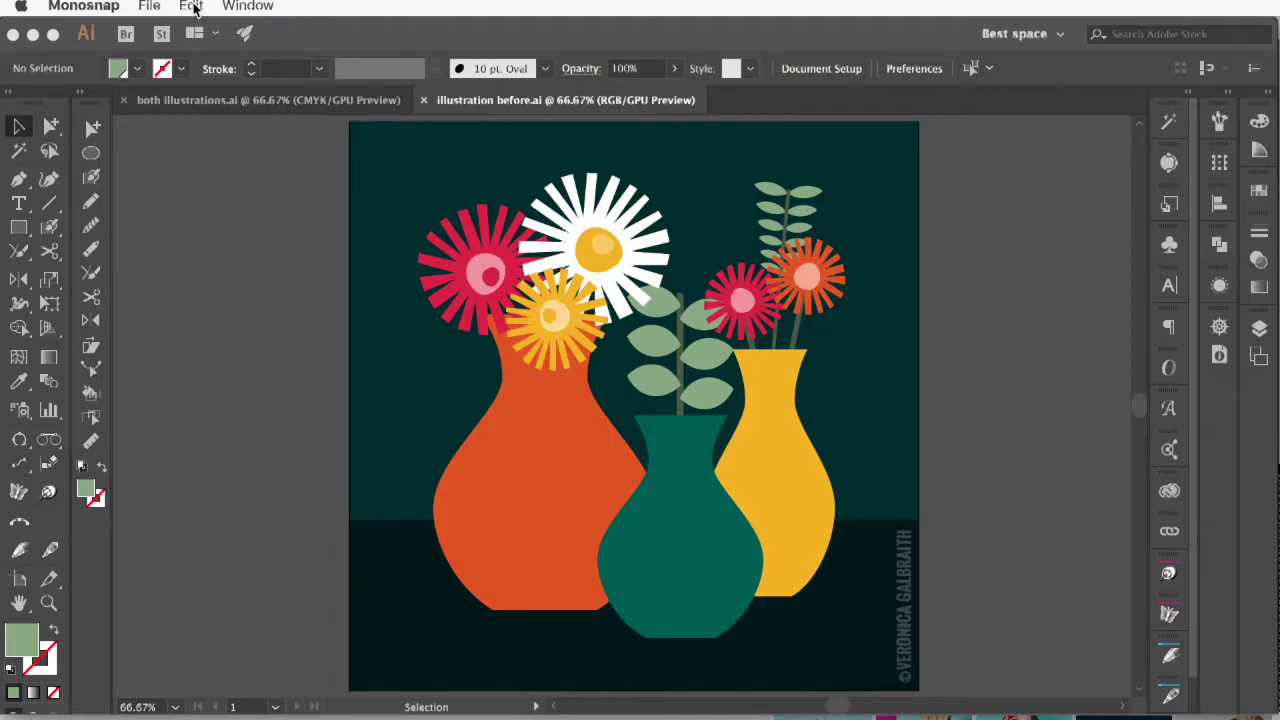
Step: Switch to Illustrator and place "bgnd texture.tif" from the "textures tutorial" folder over the vase illustration at its original size
{"action": "left_click", "coordinate": [156, 8]}
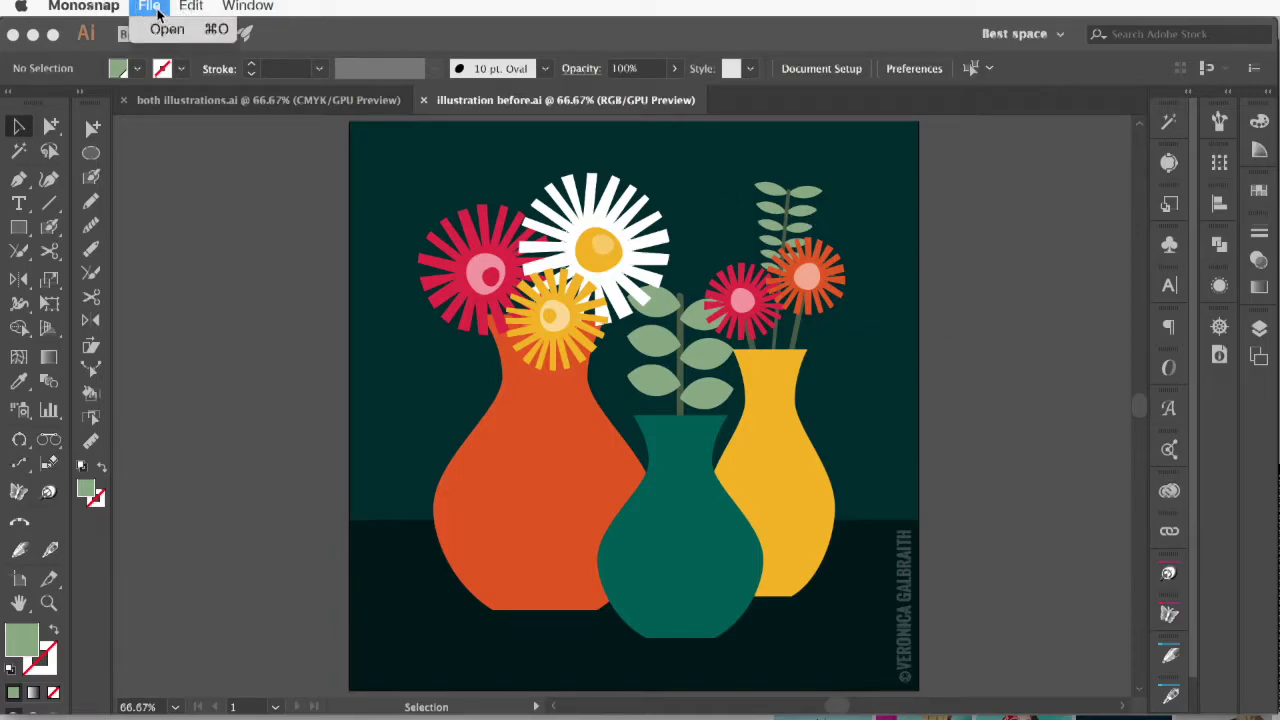
{"action": "left_click", "coordinate": [221, 212]}
{"action": "left_click", "coordinate": [170, 6]}
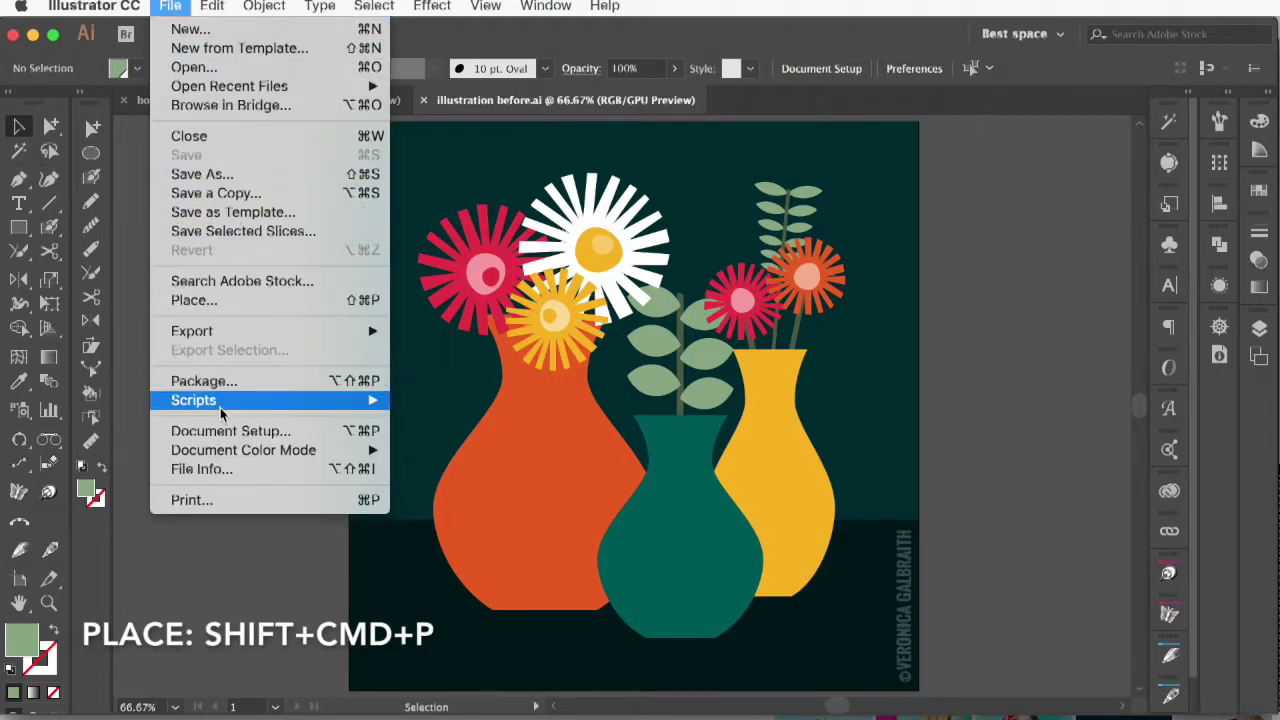
{"action": "left_click", "coordinate": [212, 300]}
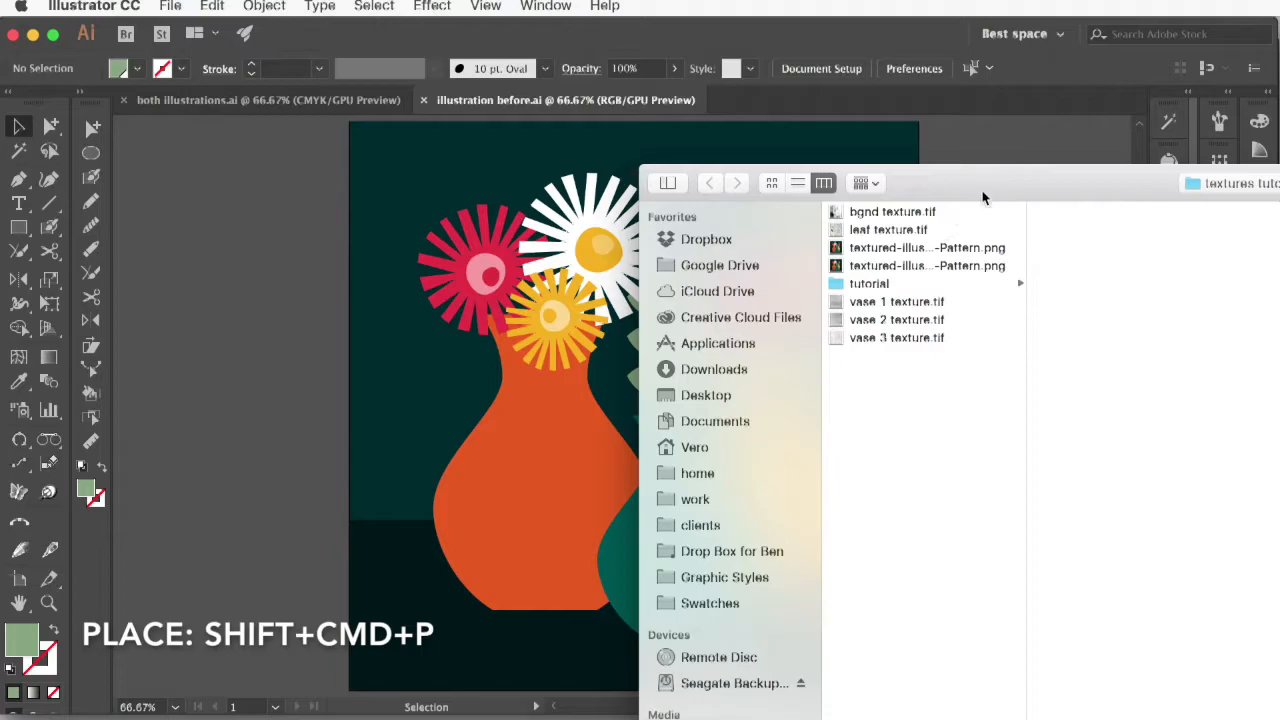
{"action": "left_click_drag", "start_coordinate": [1279, 719], "coordinate": [1023, 566]}
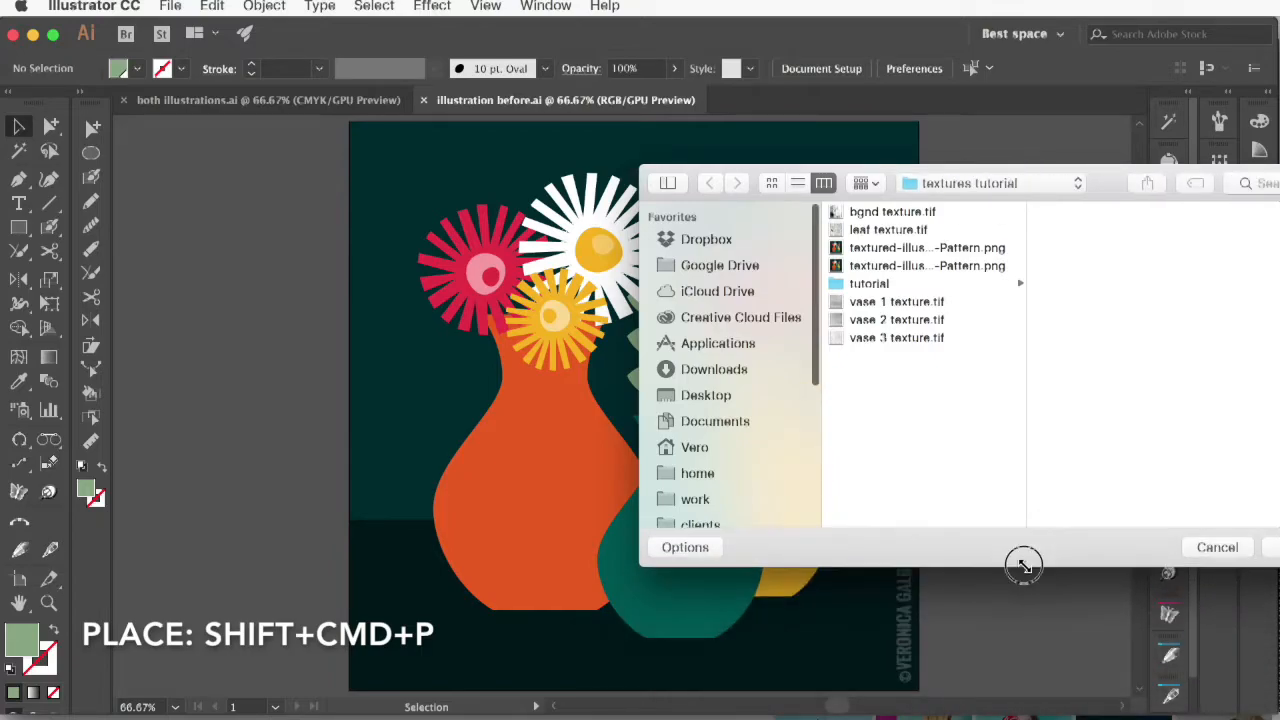
{"action": "left_click_drag", "start_coordinate": [891, 171], "coordinate": [710, 183]}
{"action": "left_click", "coordinate": [704, 222]}
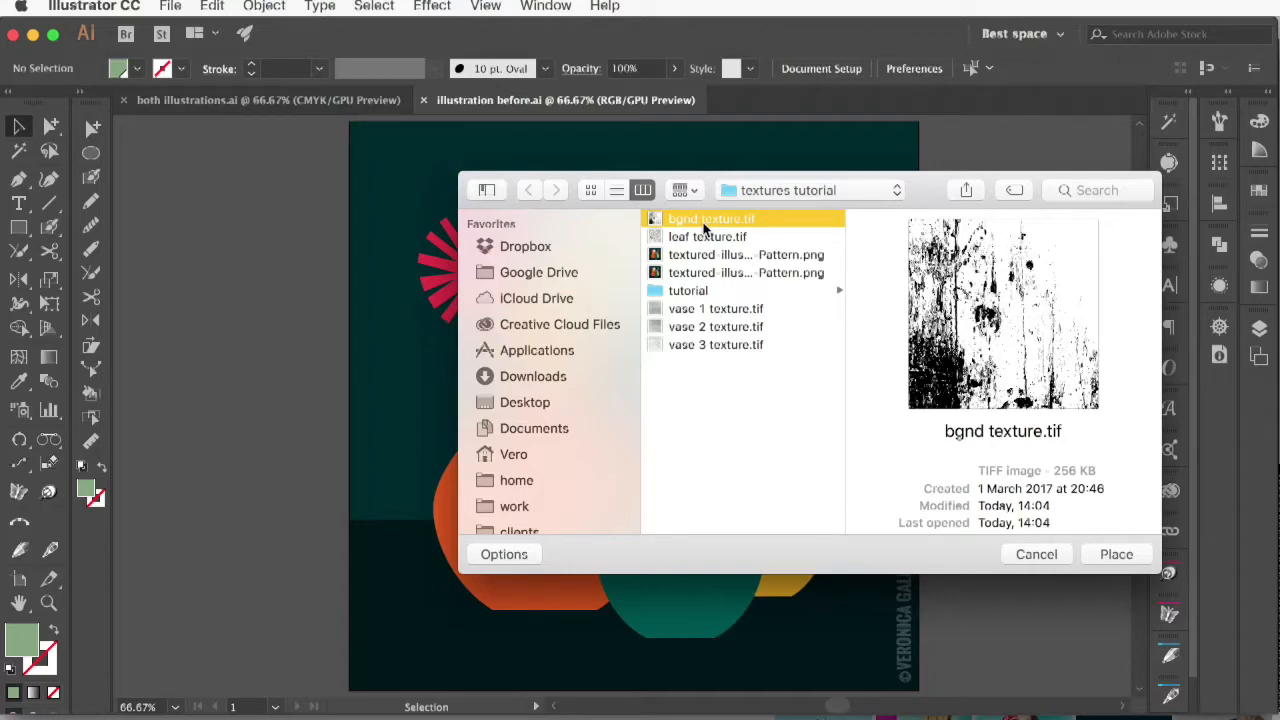
{"action": "left_click", "coordinate": [1116, 554]}
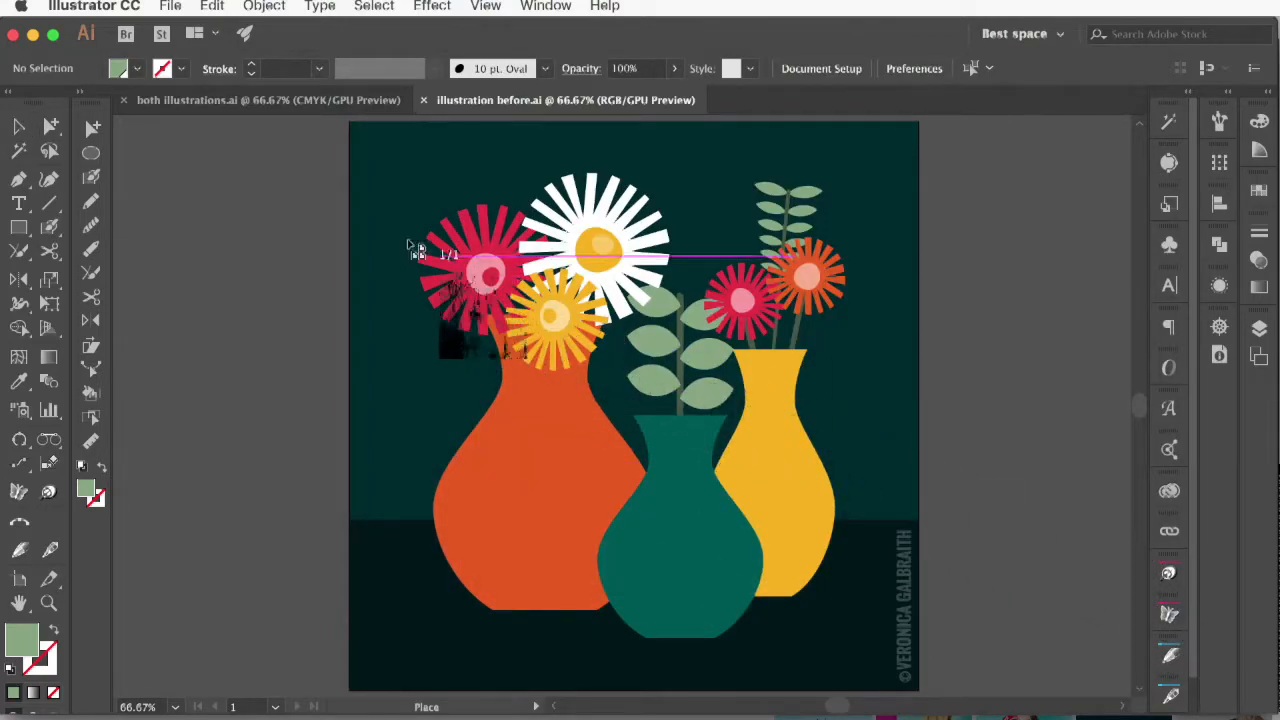
{"action": "left_click", "coordinate": [285, 185]}
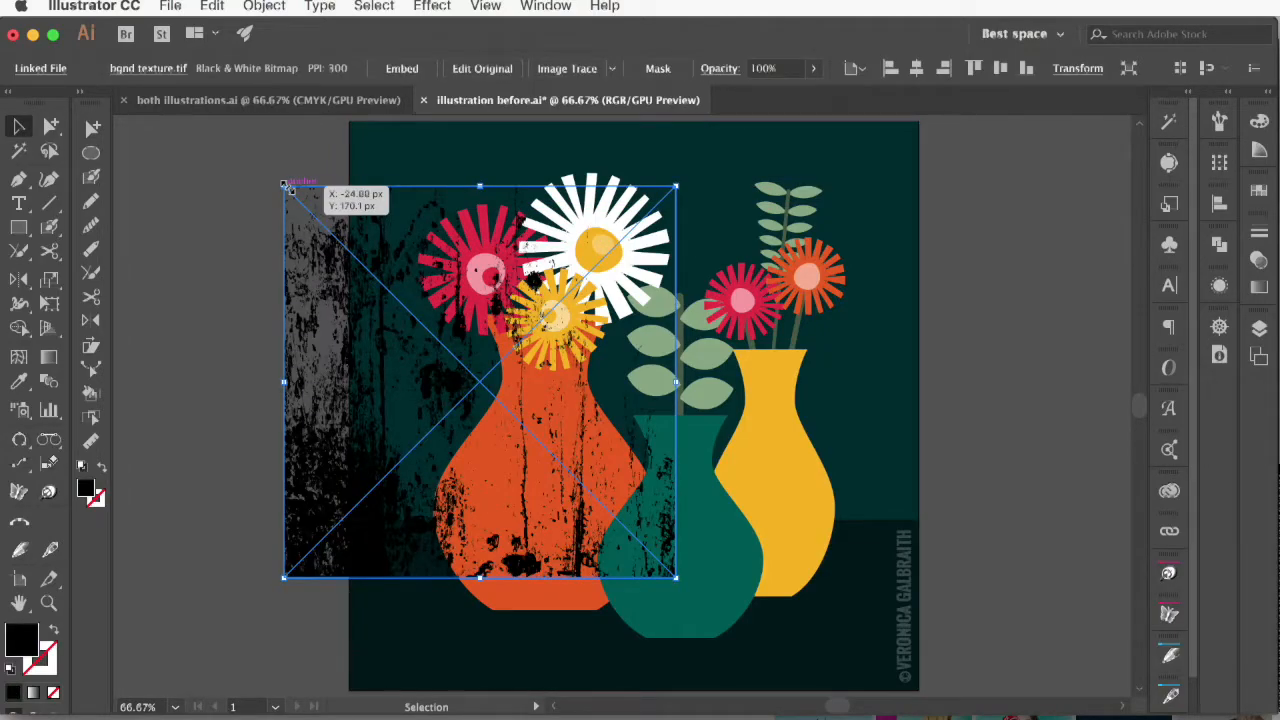
Step: Recolor the placed bitmap texture with the darkest green swatch, C=99 M=70 Y=60 K=82
{"action": "left_click", "coordinate": [1262, 290]}
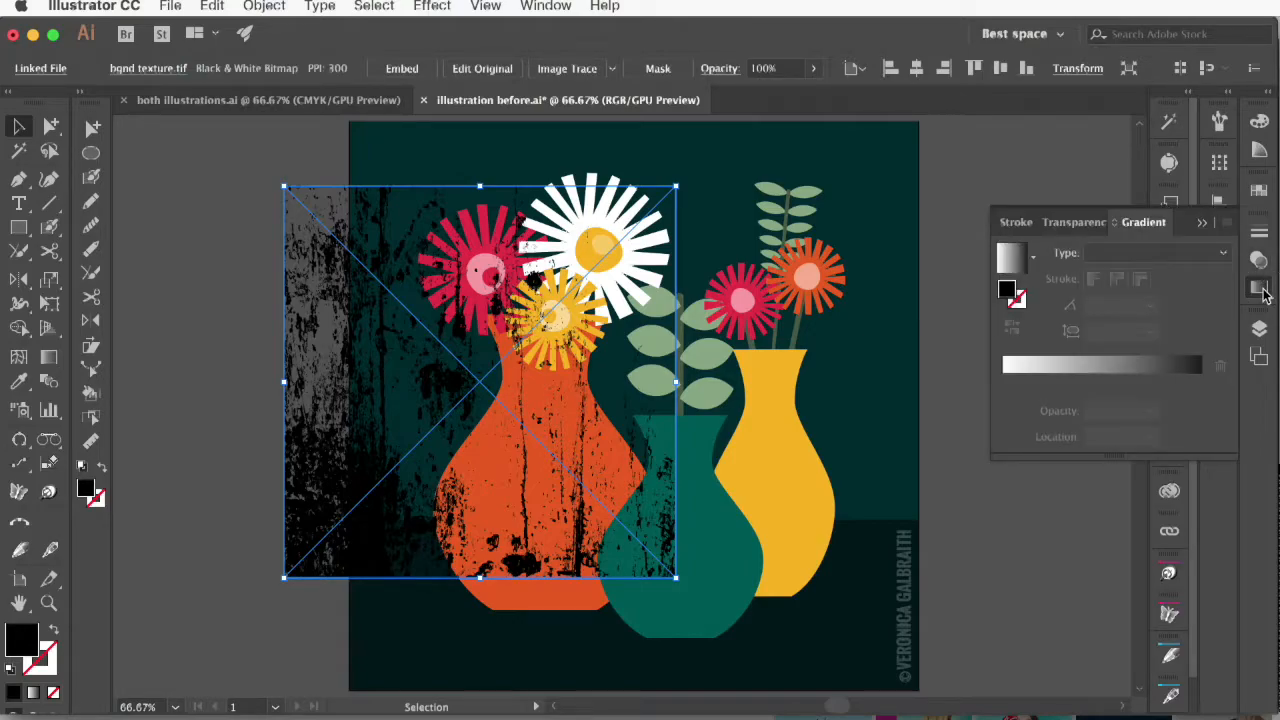
{"action": "left_click", "coordinate": [1258, 190]}
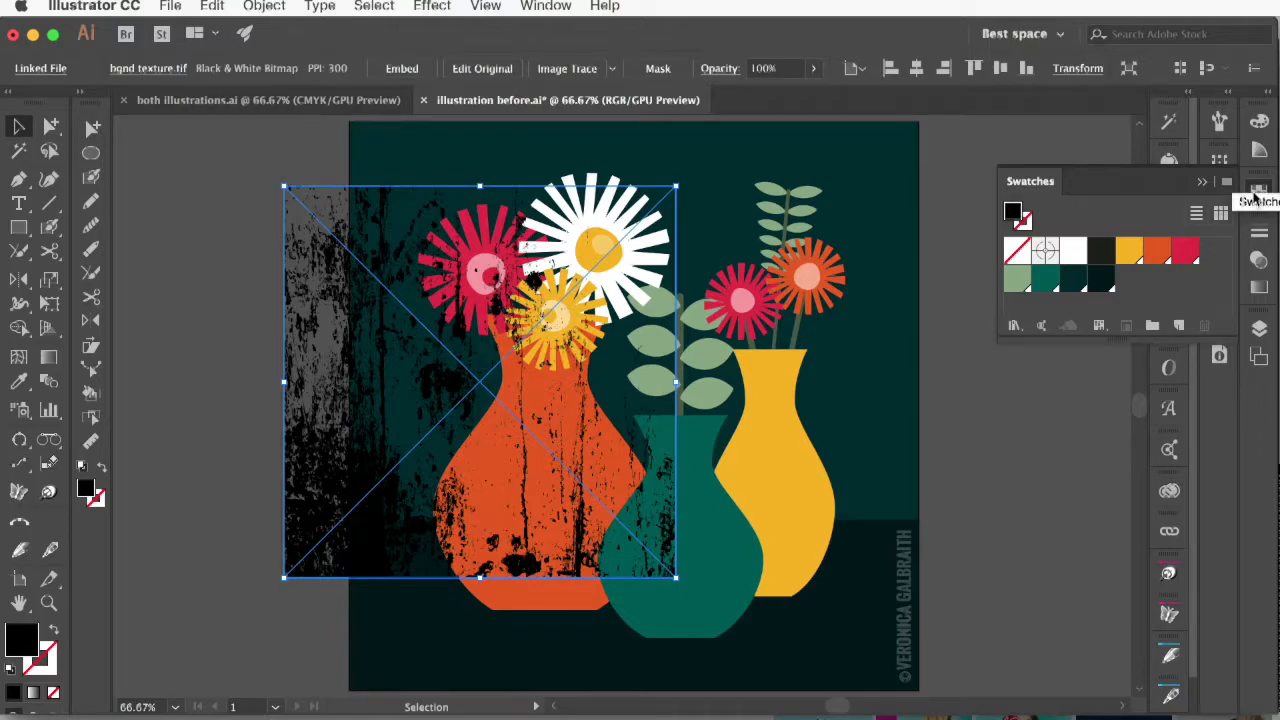
{"action": "left_click", "coordinate": [1258, 190]}
{"action": "left_click", "coordinate": [562, 8]}
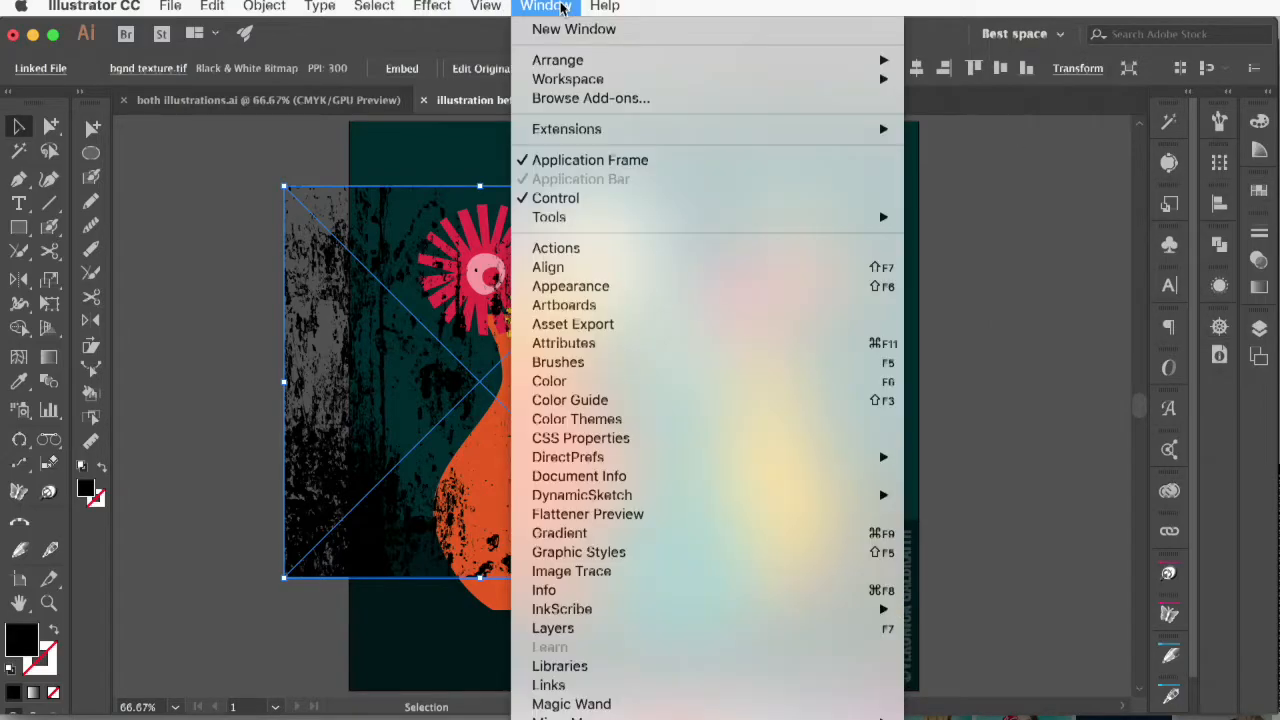
{"action": "left_click", "coordinate": [600, 718]}
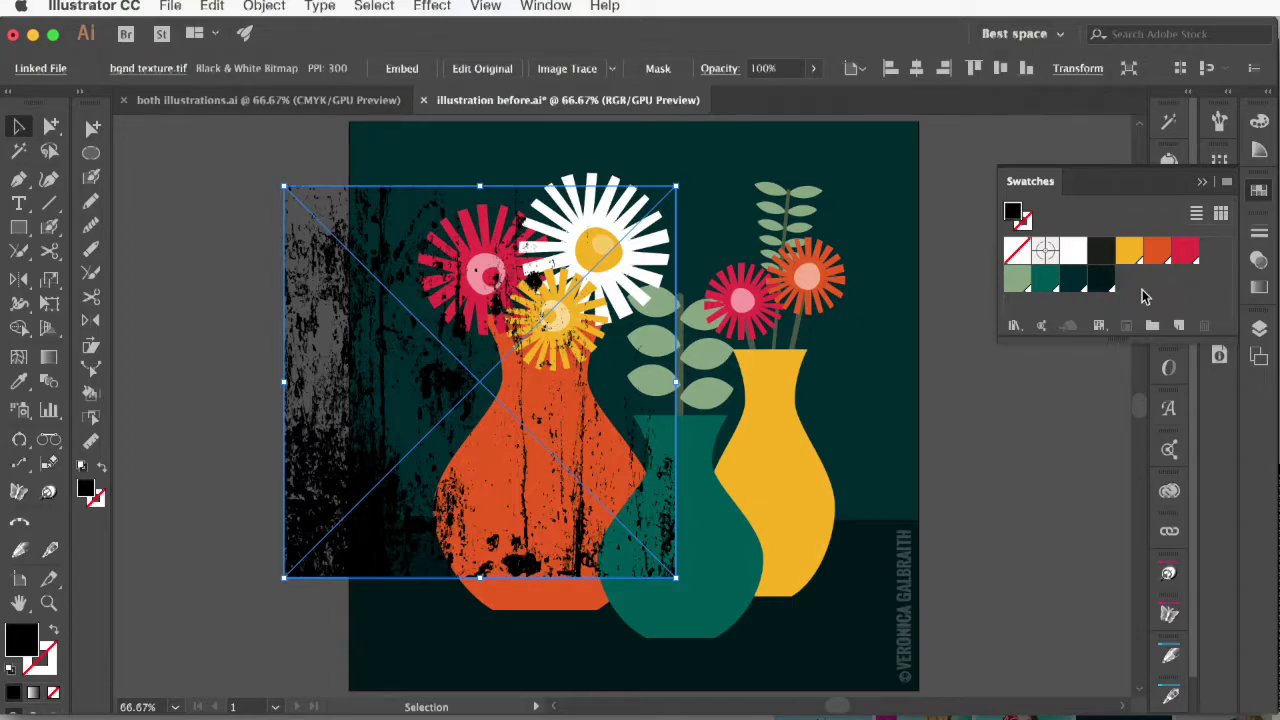
{"action": "left_click", "coordinate": [1102, 284]}
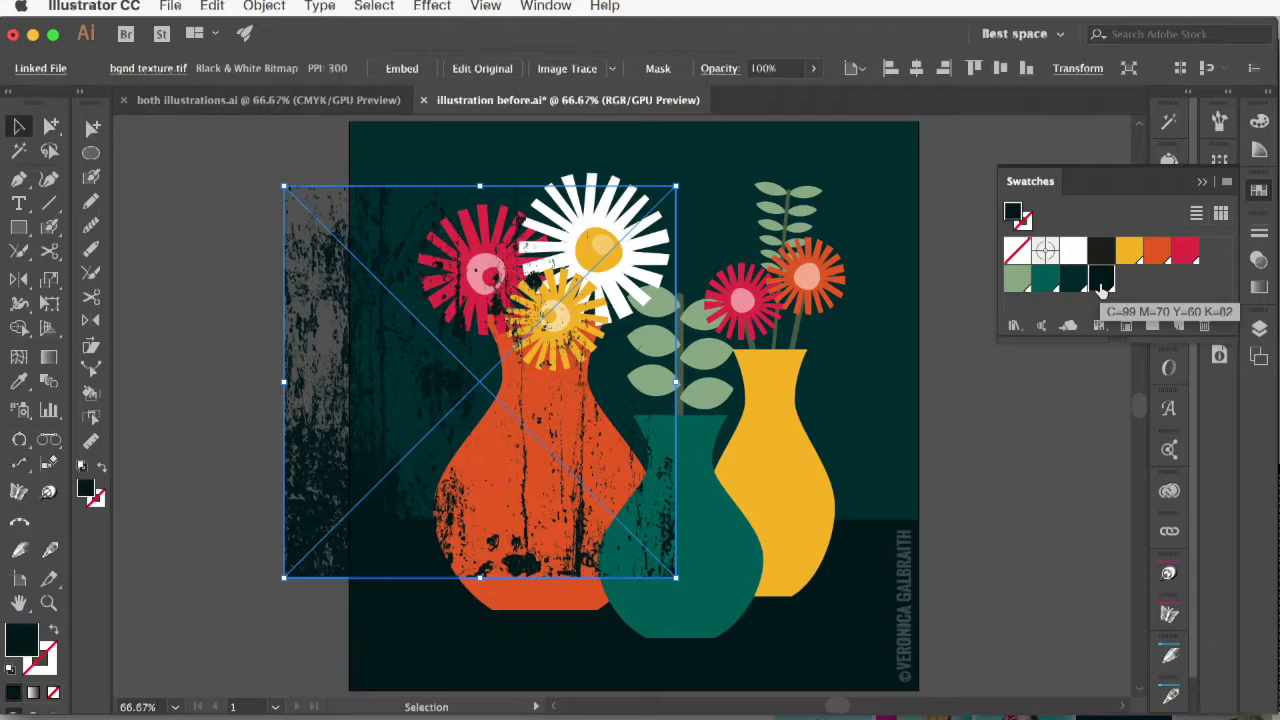
{"action": "left_click", "coordinate": [1203, 182]}
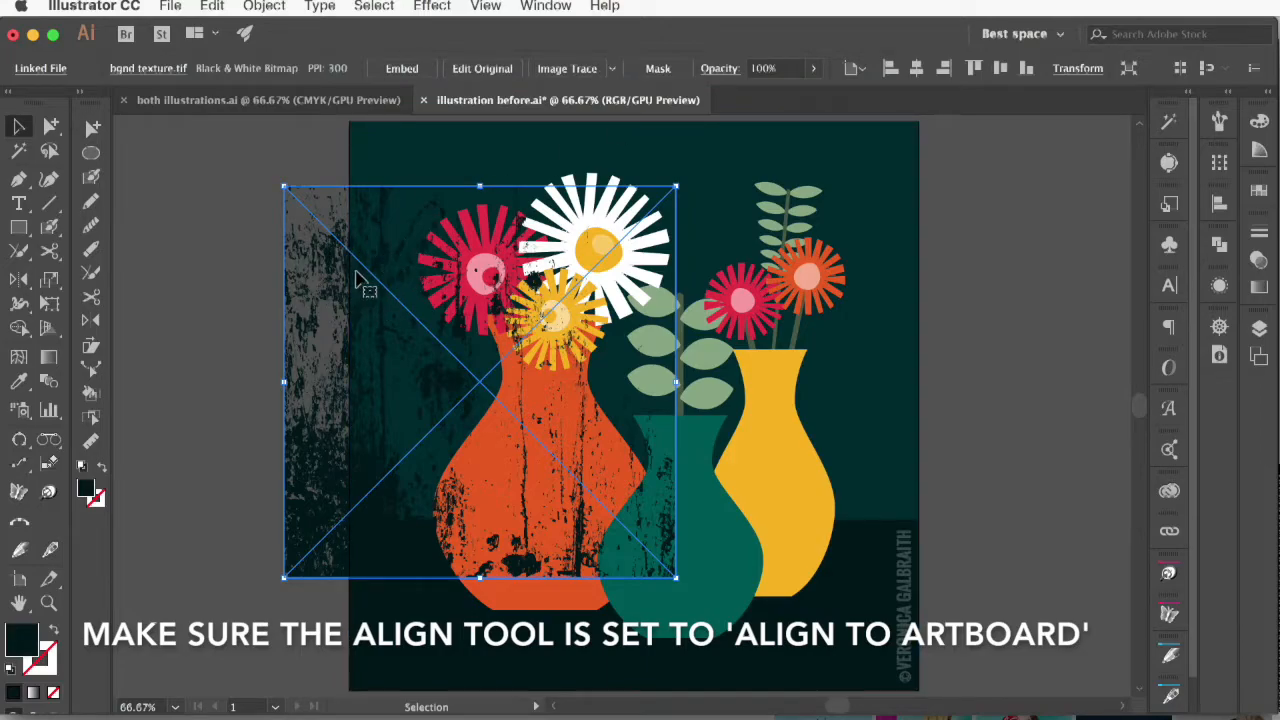
Step: Align the texture to the artboard's left and top edges and scale it up proportionally to cover the whole artboard
{"action": "left_click", "coordinate": [887, 69]}
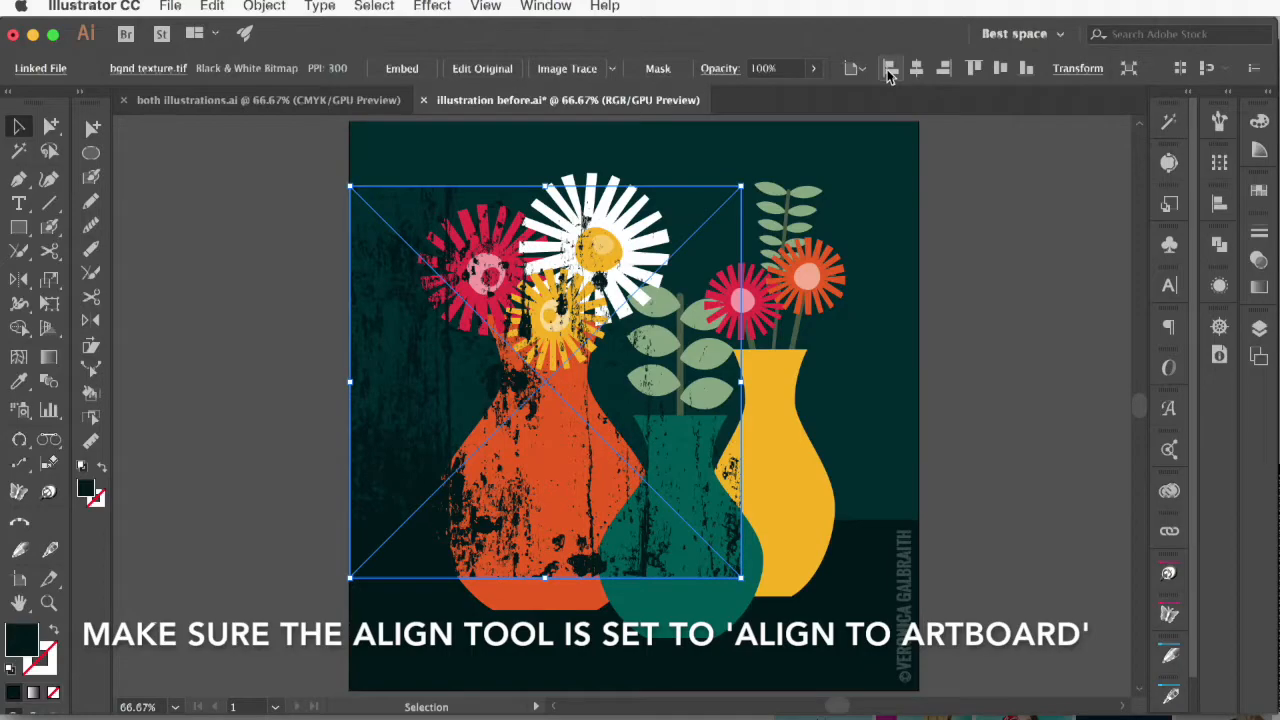
{"action": "left_click", "coordinate": [971, 69]}
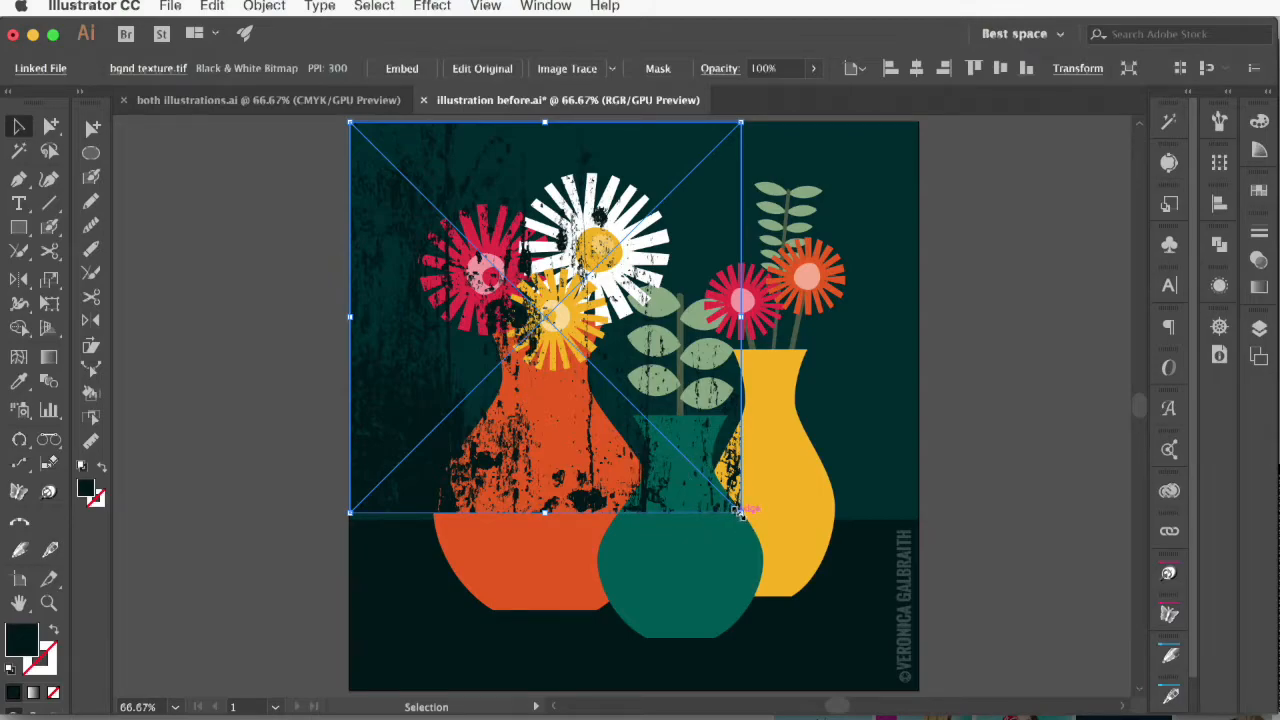
{"action": "left_click_drag", "start_coordinate": [740, 512], "coordinate": [918, 689]}
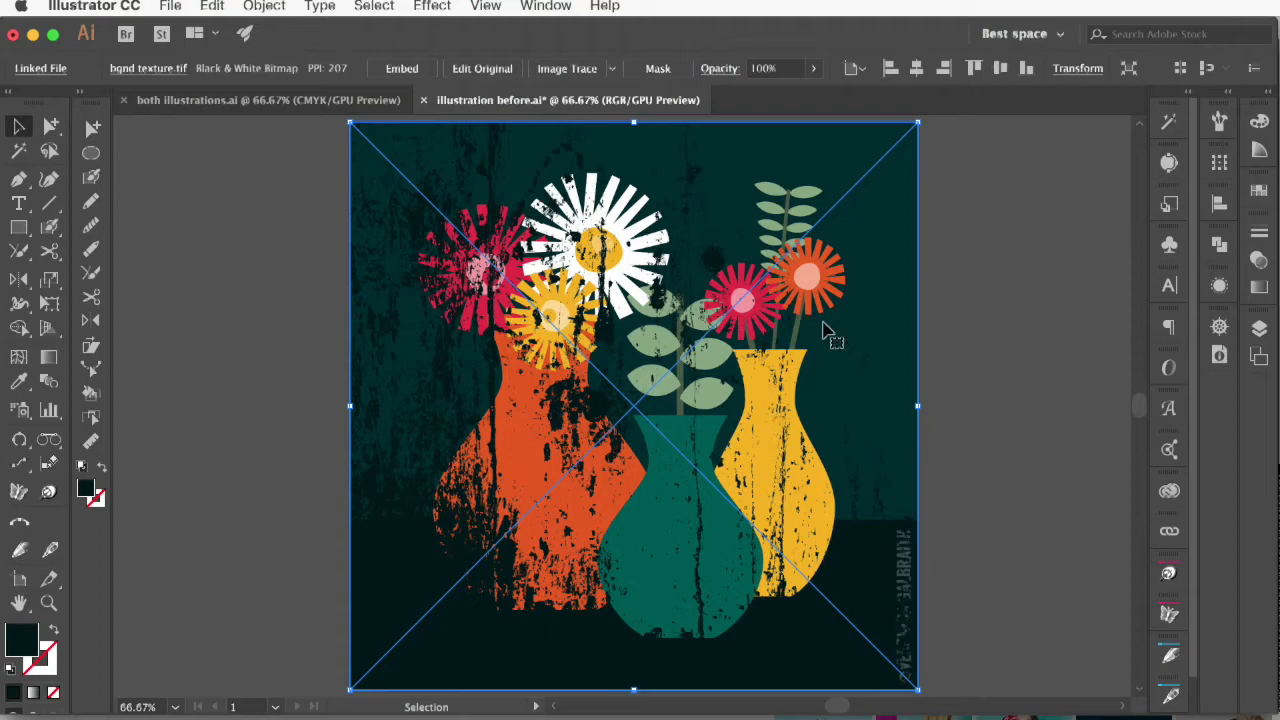
Step: Reduce the texture's opacity to 40% and deselect it
{"action": "left_click", "coordinate": [545, 6]}
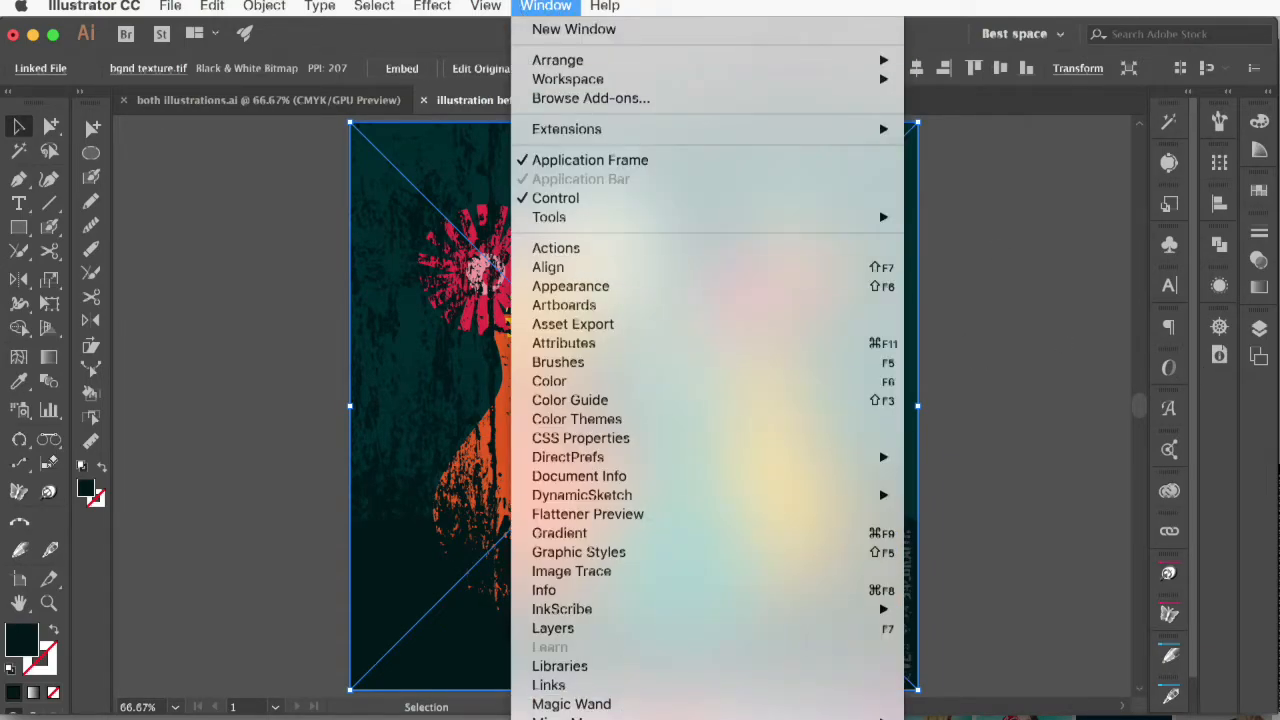
{"action": "left_click", "coordinate": [572, 718]}
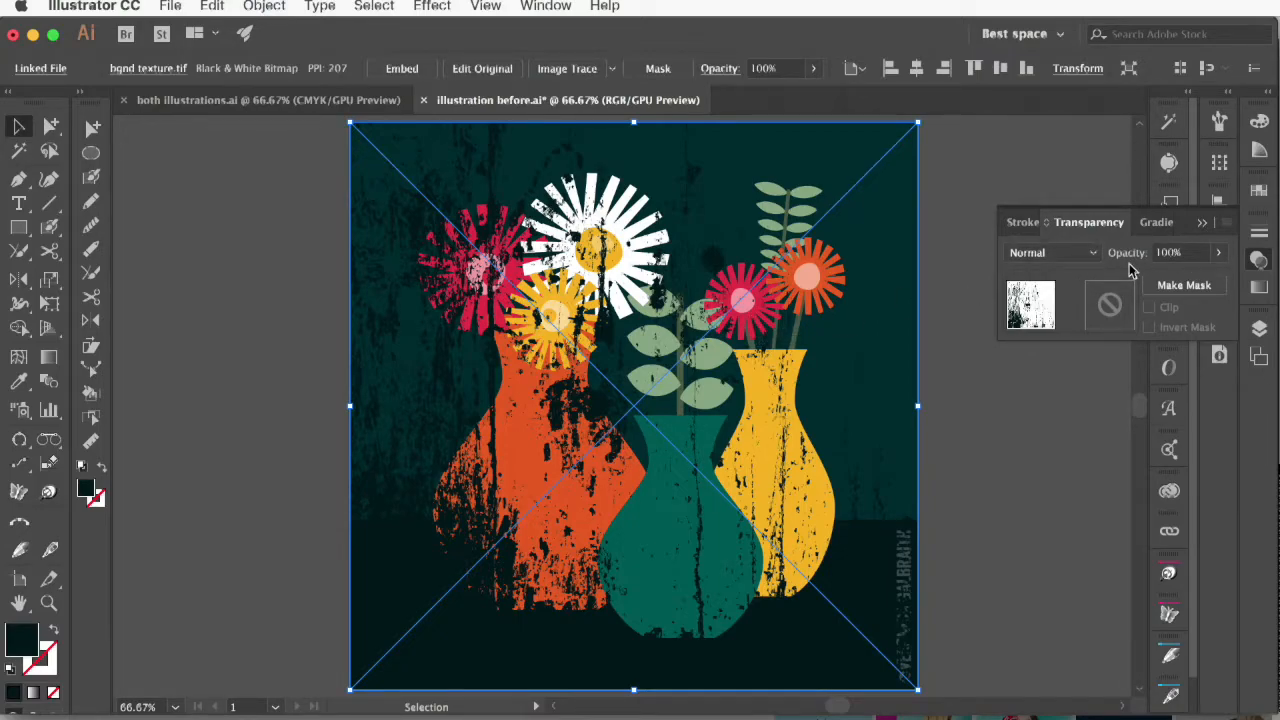
{"action": "left_click", "coordinate": [1219, 259]}
{"action": "left_click_drag", "start_coordinate": [1216, 280], "coordinate": [1170, 280]}
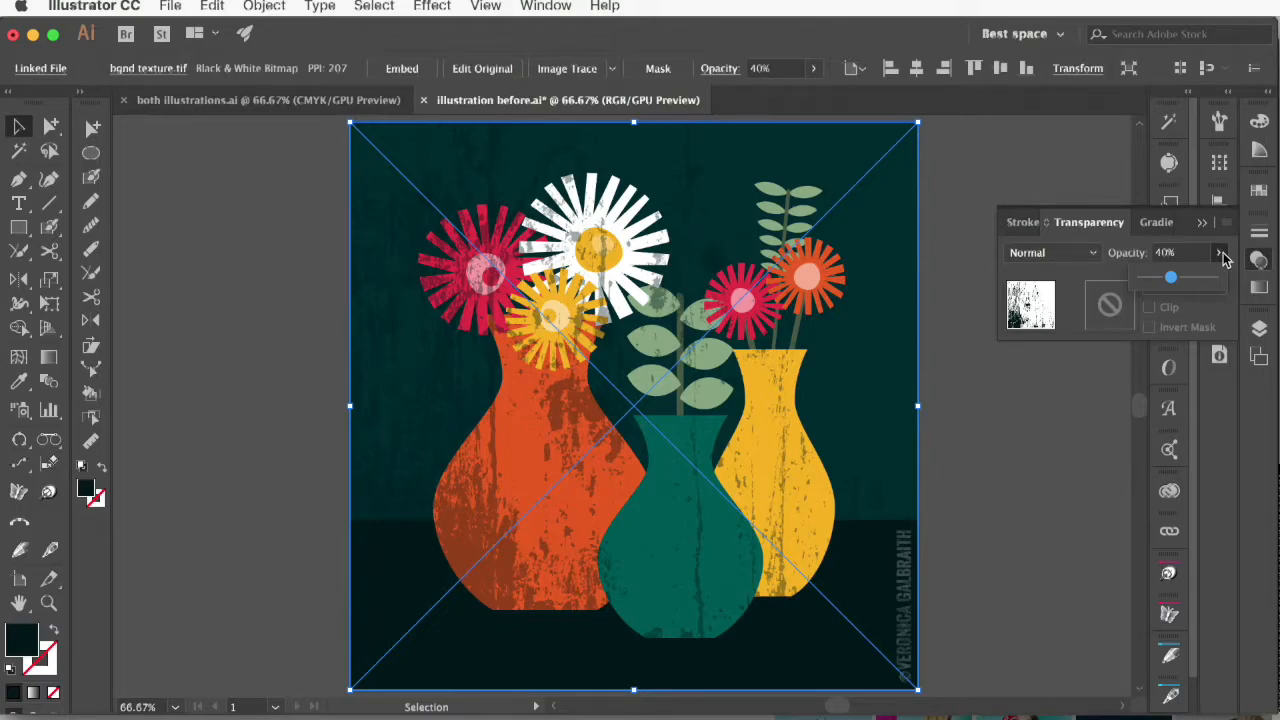
{"action": "left_click", "coordinate": [1010, 462]}
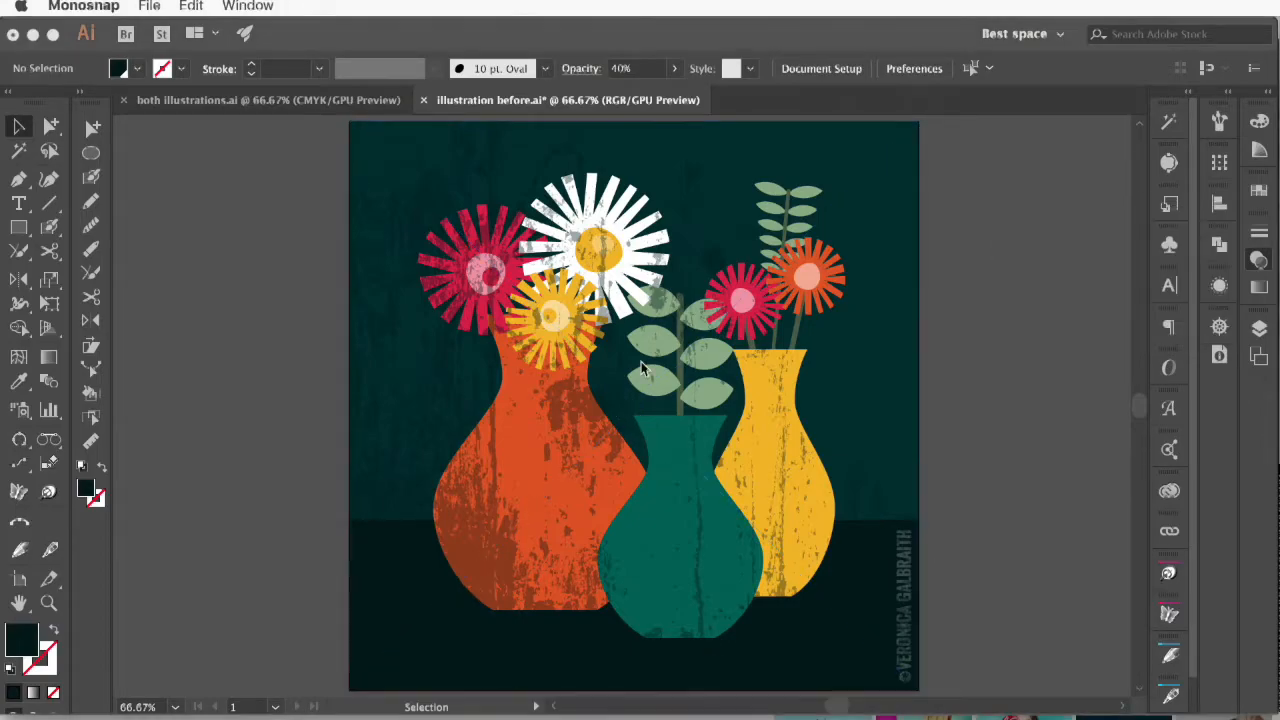
Step: Send the texture and the background to the back so they lie behind the vases and flowers
{"action": "left_click", "coordinate": [1005, 264]}
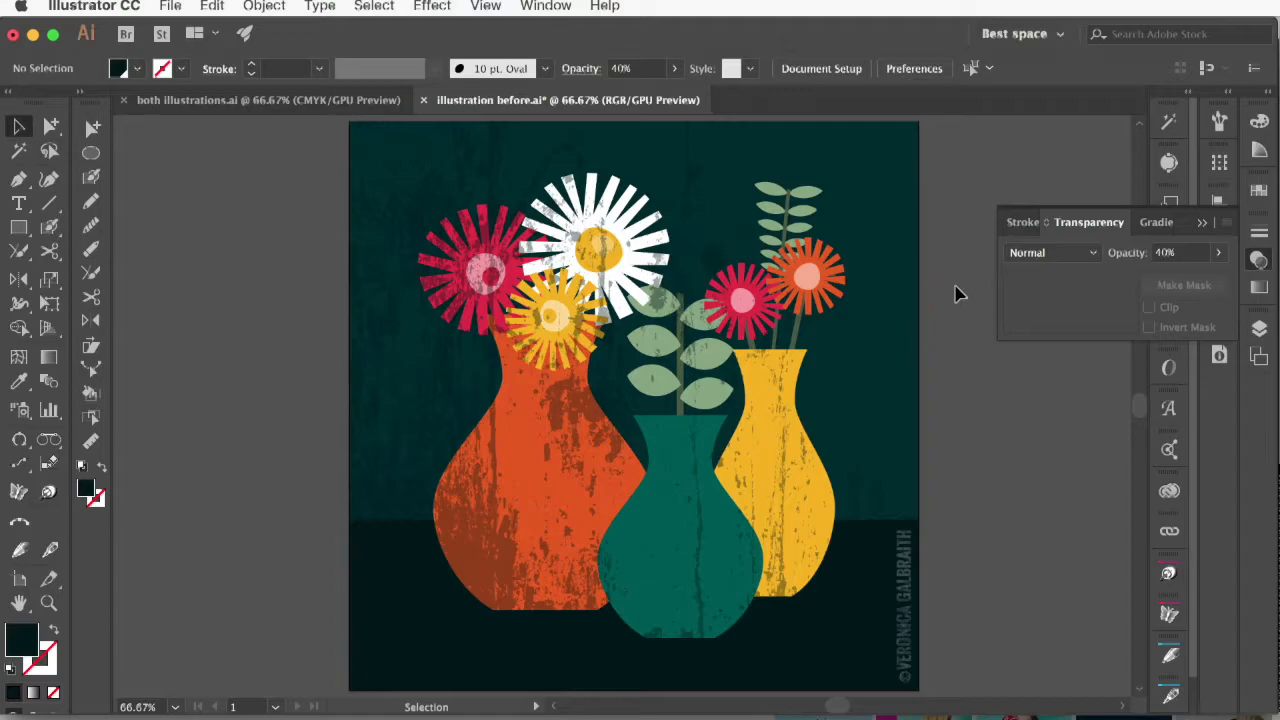
{"action": "left_click", "coordinate": [872, 428]}
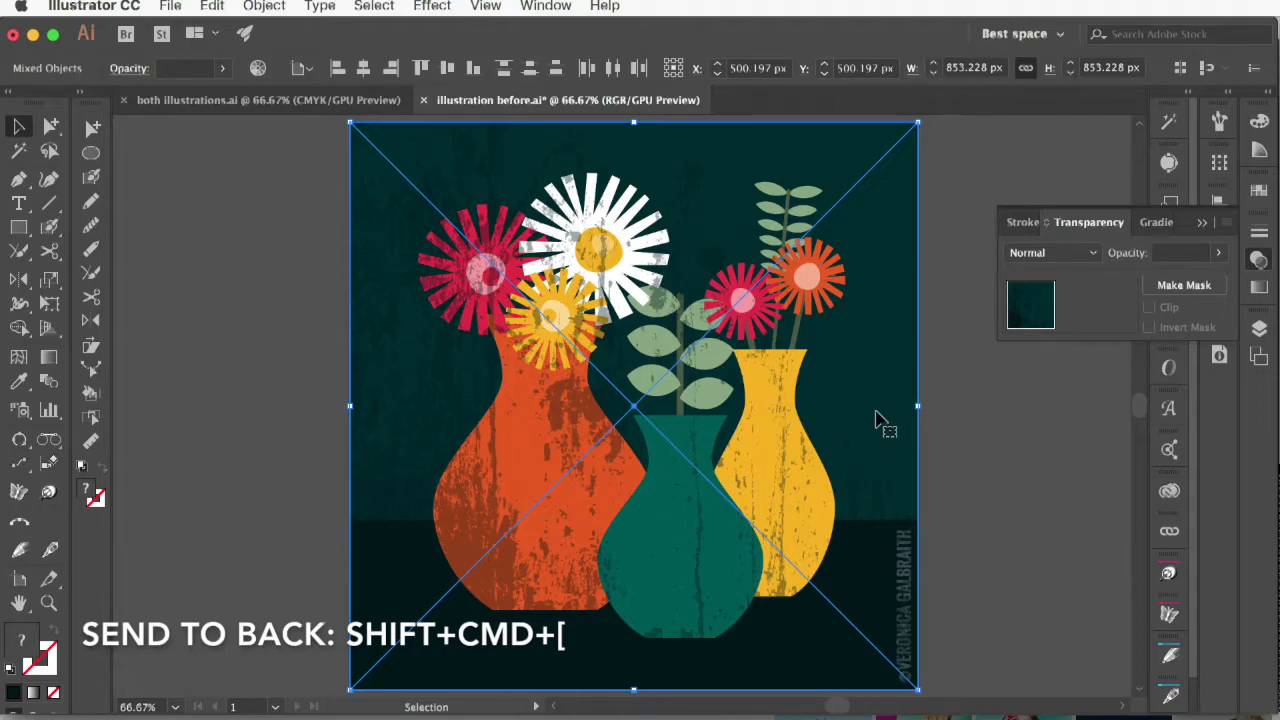
{"action": "right_click", "coordinate": [874, 411]}
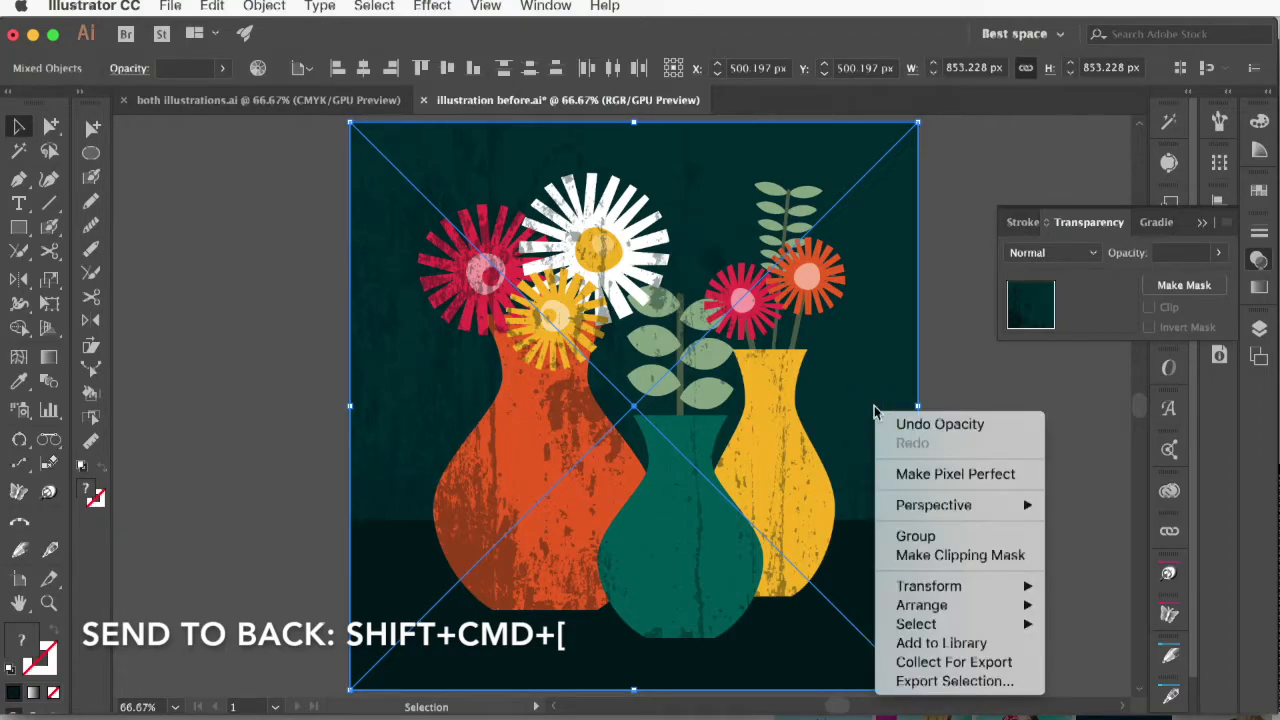
{"action": "mouse_move", "coordinate": [928, 606]}
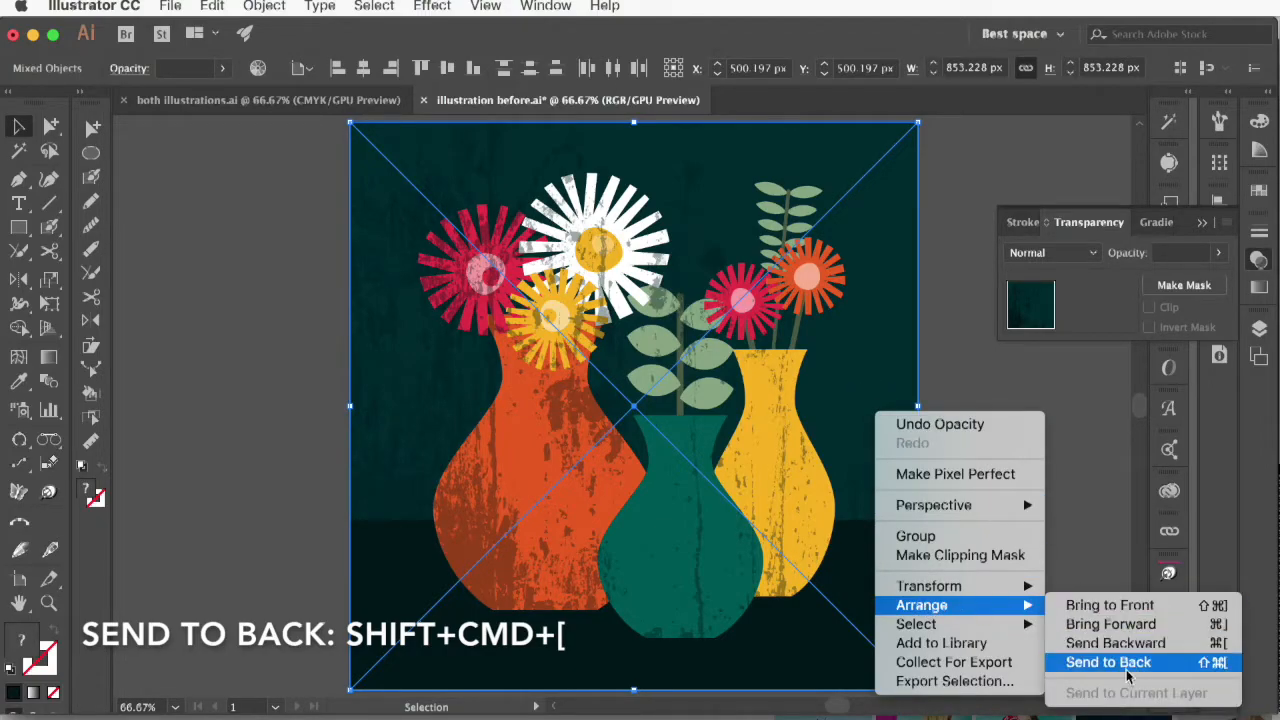
{"action": "left_click", "coordinate": [1127, 668]}
{"action": "left_click", "coordinate": [990, 517]}
{"action": "left_click", "coordinate": [357, 499]}
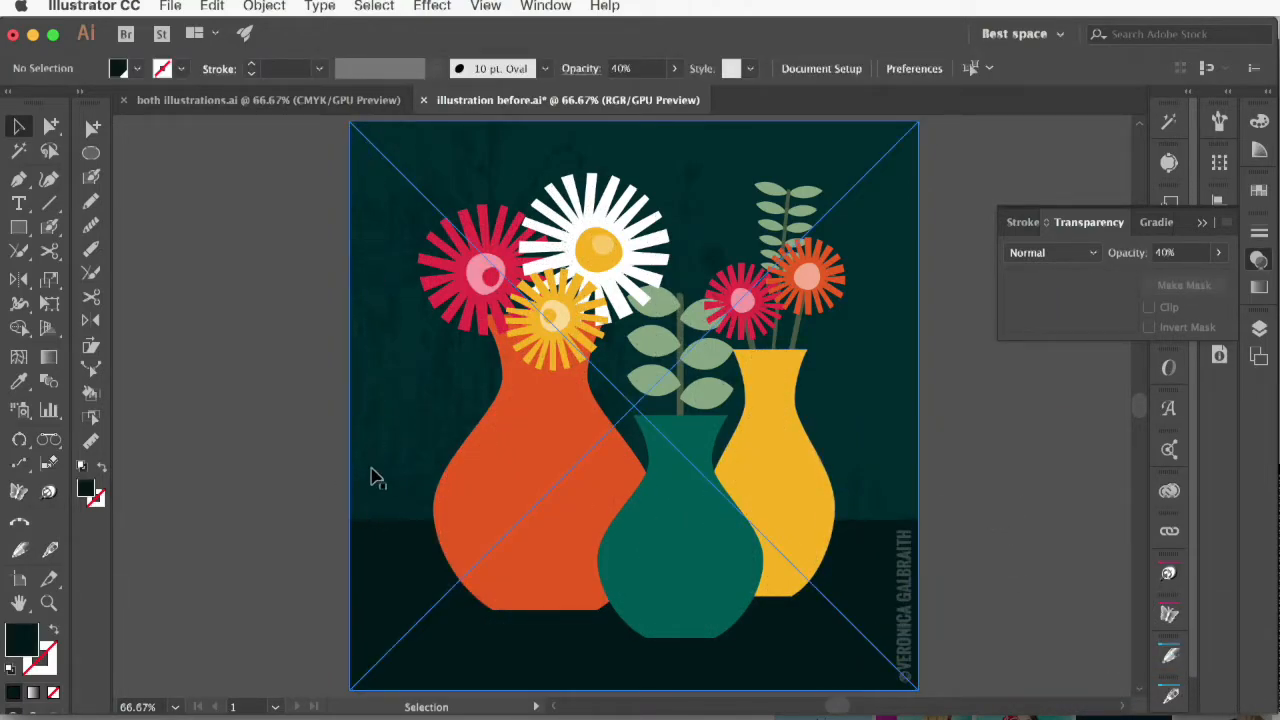
{"action": "left_click", "coordinate": [371, 578]}
{"action": "left_click", "coordinate": [232, 584]}
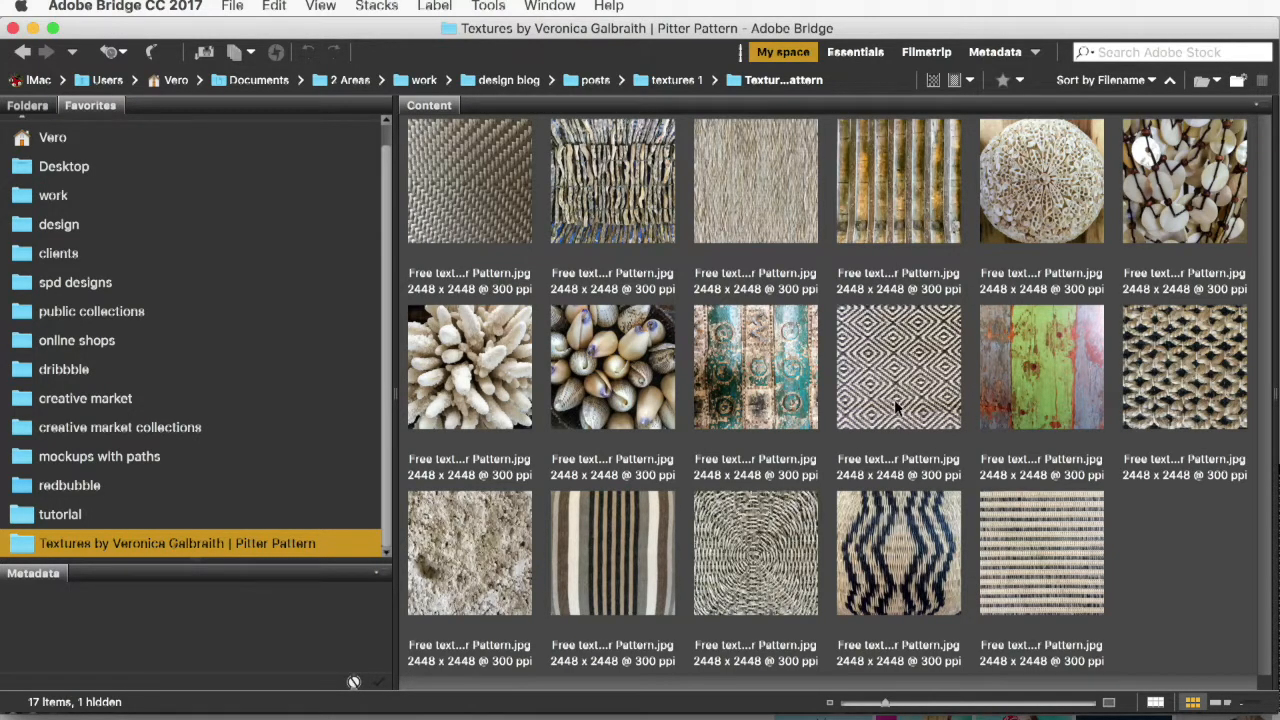
Step: Open "Free texture 17 | Pitter Pattern.jpg" from Bridge in Photoshop and apply a Threshold adjustment with a level of 95
{"action": "double_click", "coordinate": [1019, 530]}
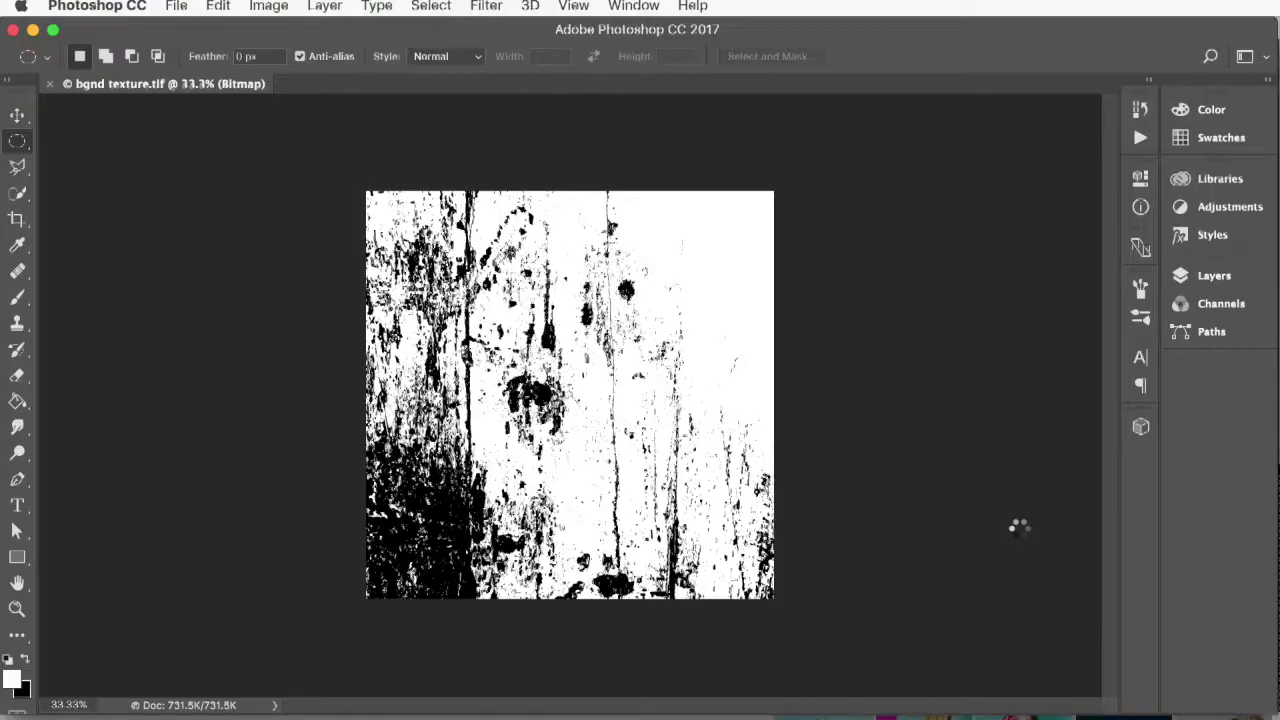
{"action": "left_click", "coordinate": [758, 505]}
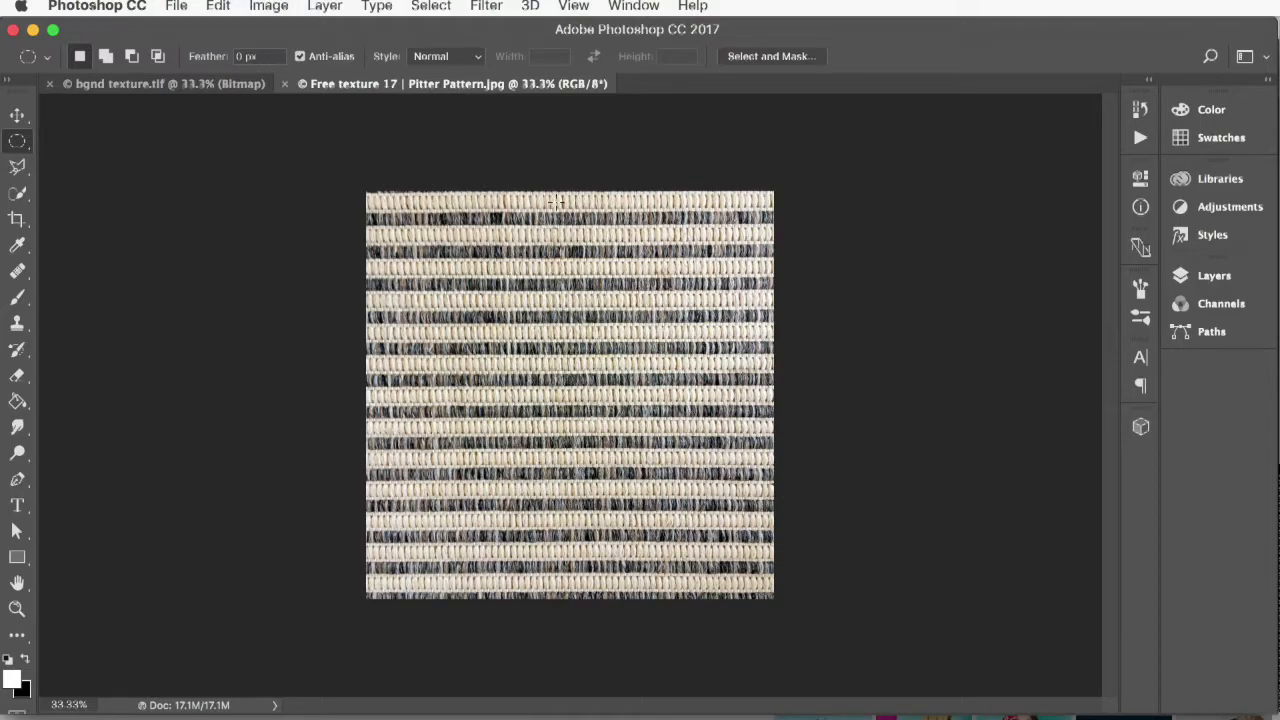
{"action": "left_click", "coordinate": [258, 8]}
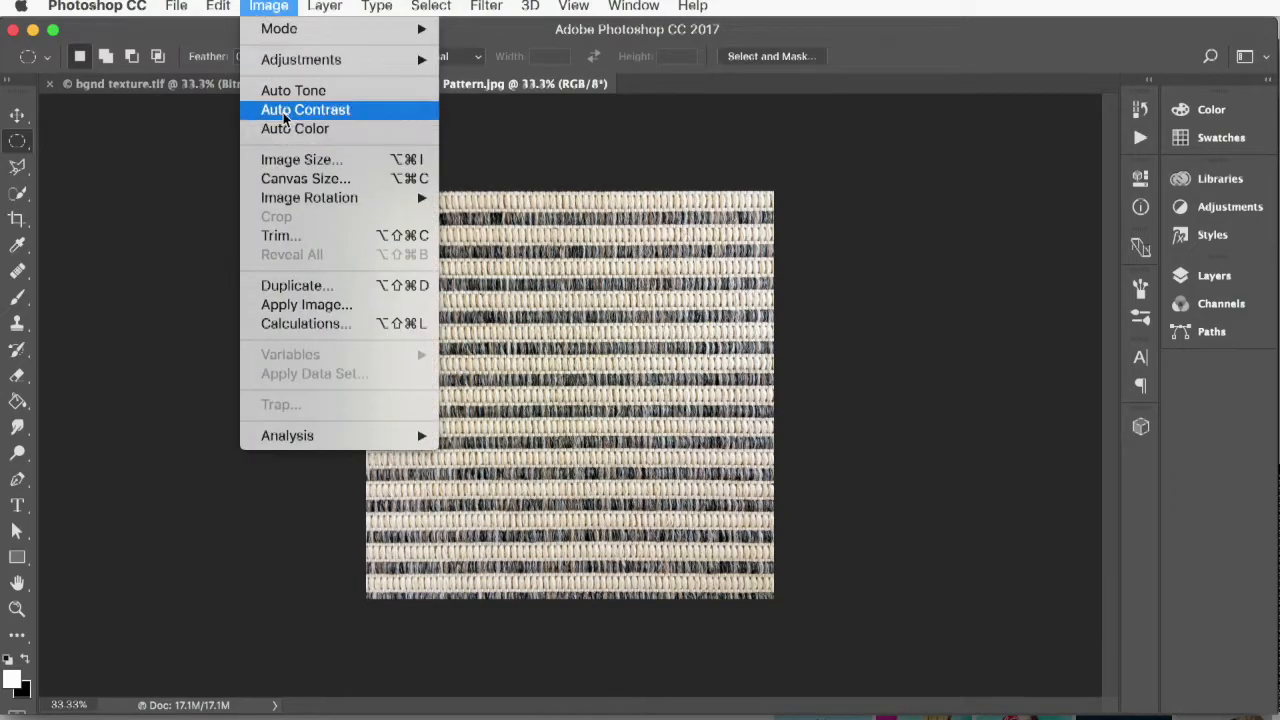
{"action": "mouse_move", "coordinate": [292, 68]}
{"action": "left_click", "coordinate": [497, 330]}
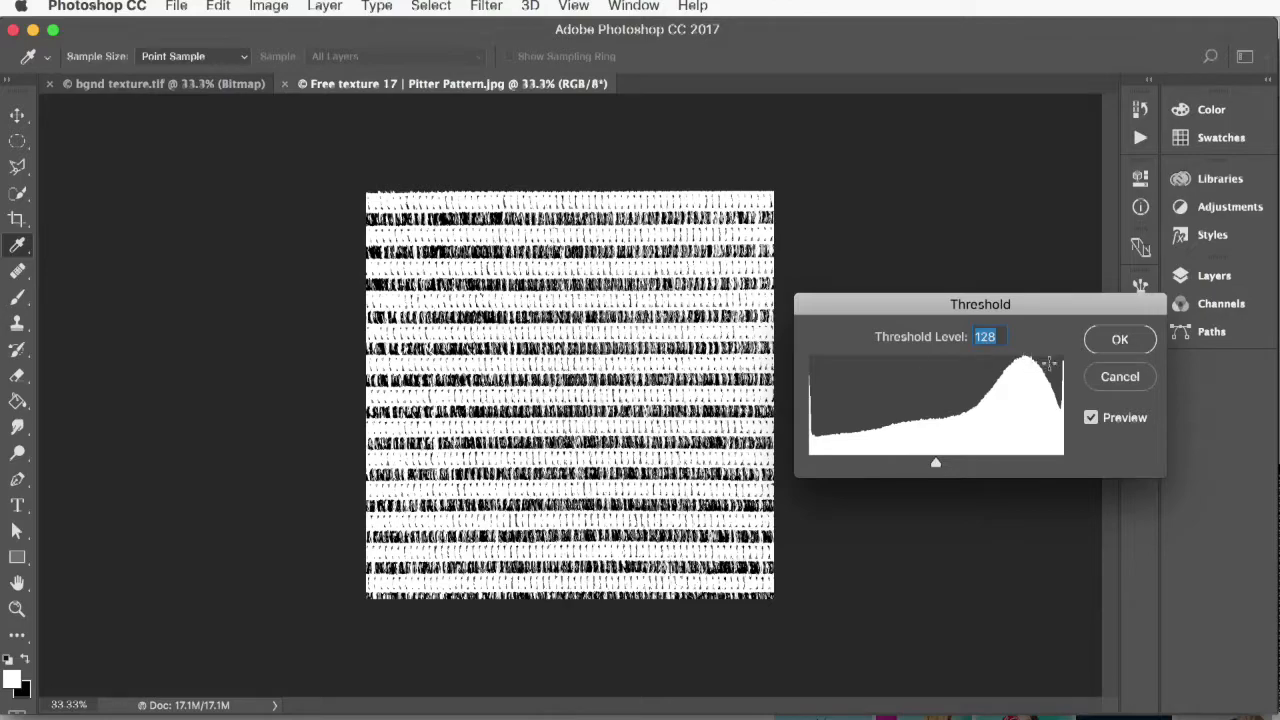
{"action": "left_click_drag", "start_coordinate": [936, 463], "coordinate": [904, 462]}
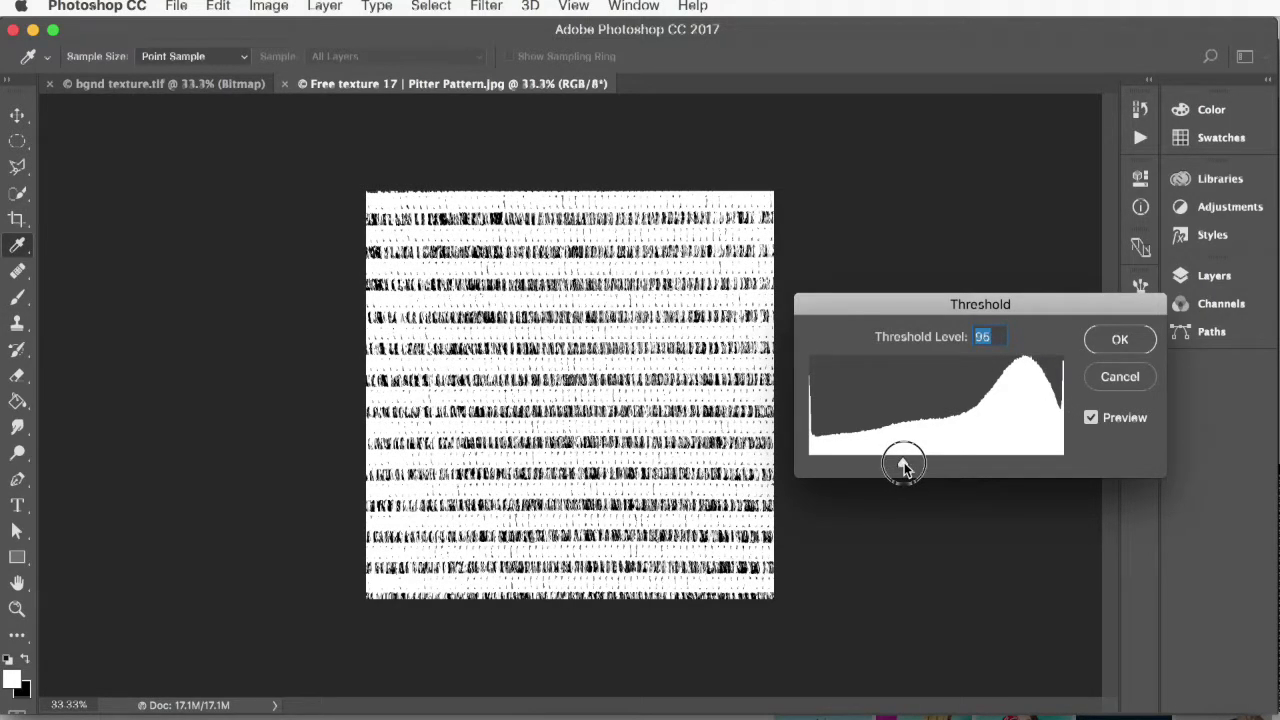
{"action": "left_click", "coordinate": [1112, 341]}
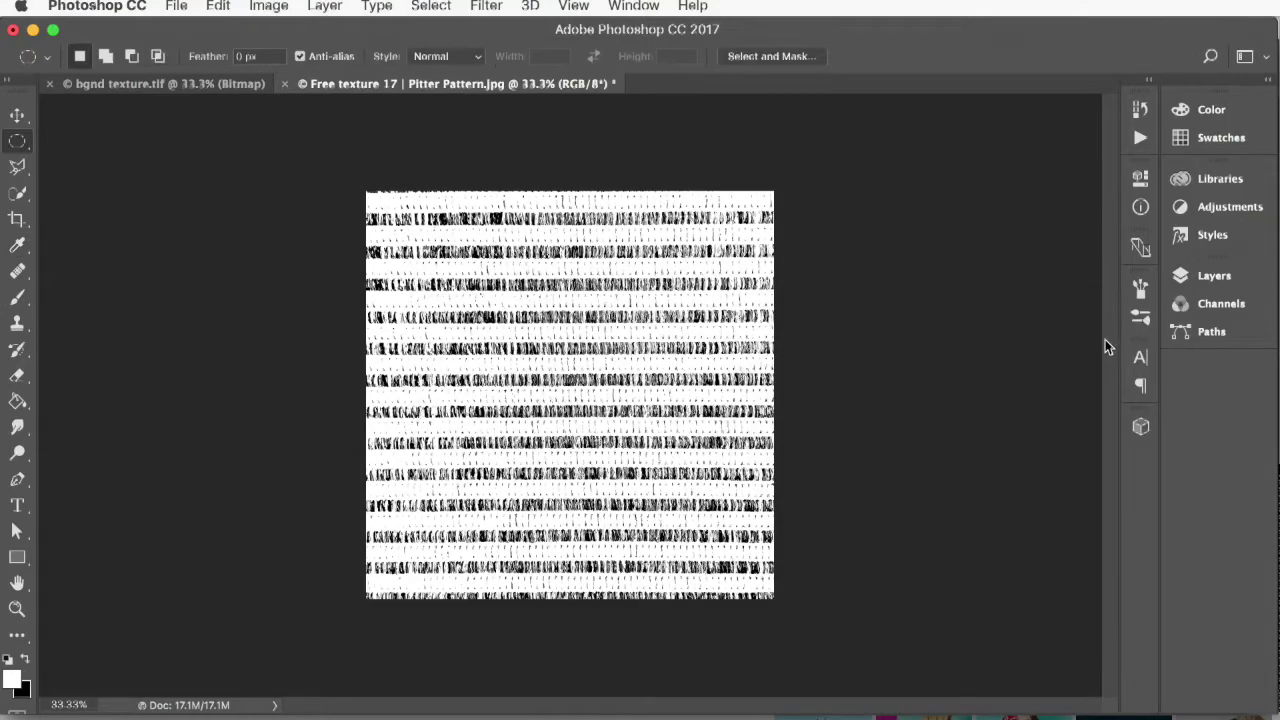
Step: Convert the striped woven texture to Grayscale mode, discarding its color information
{"action": "left_click", "coordinate": [257, 8]}
{"action": "mouse_move", "coordinate": [268, 28]}
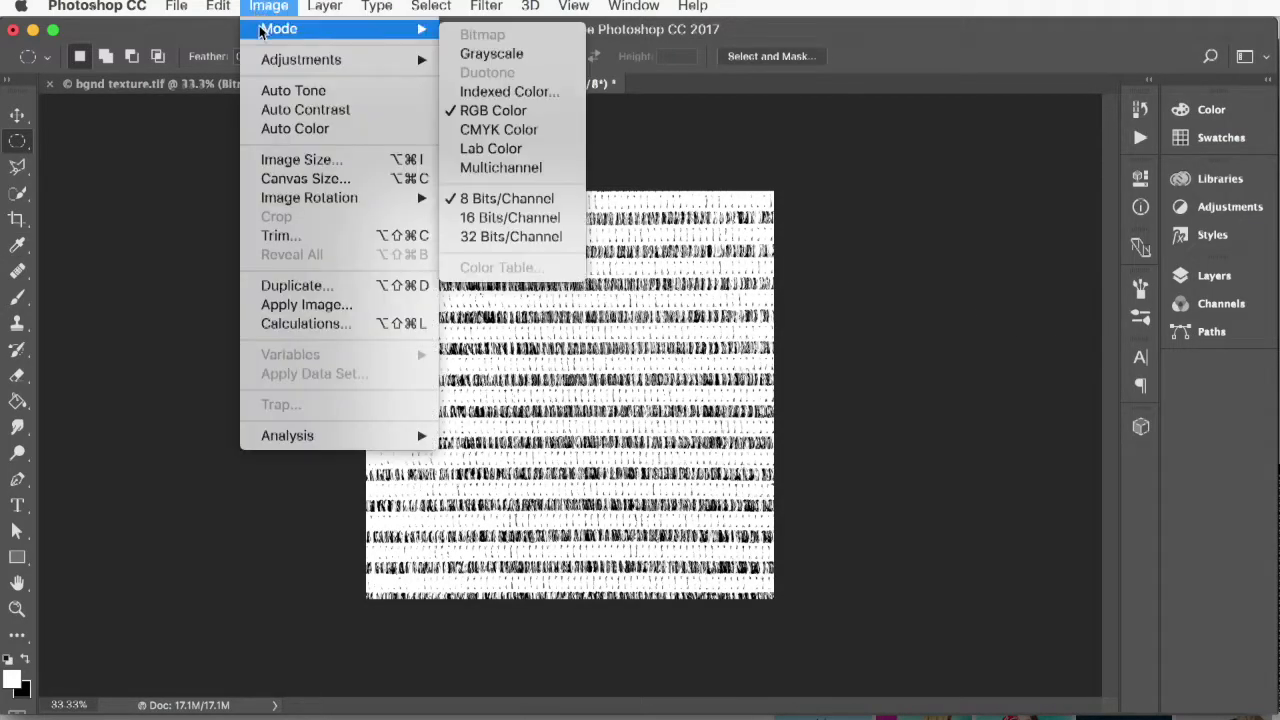
{"action": "left_click", "coordinate": [487, 57]}
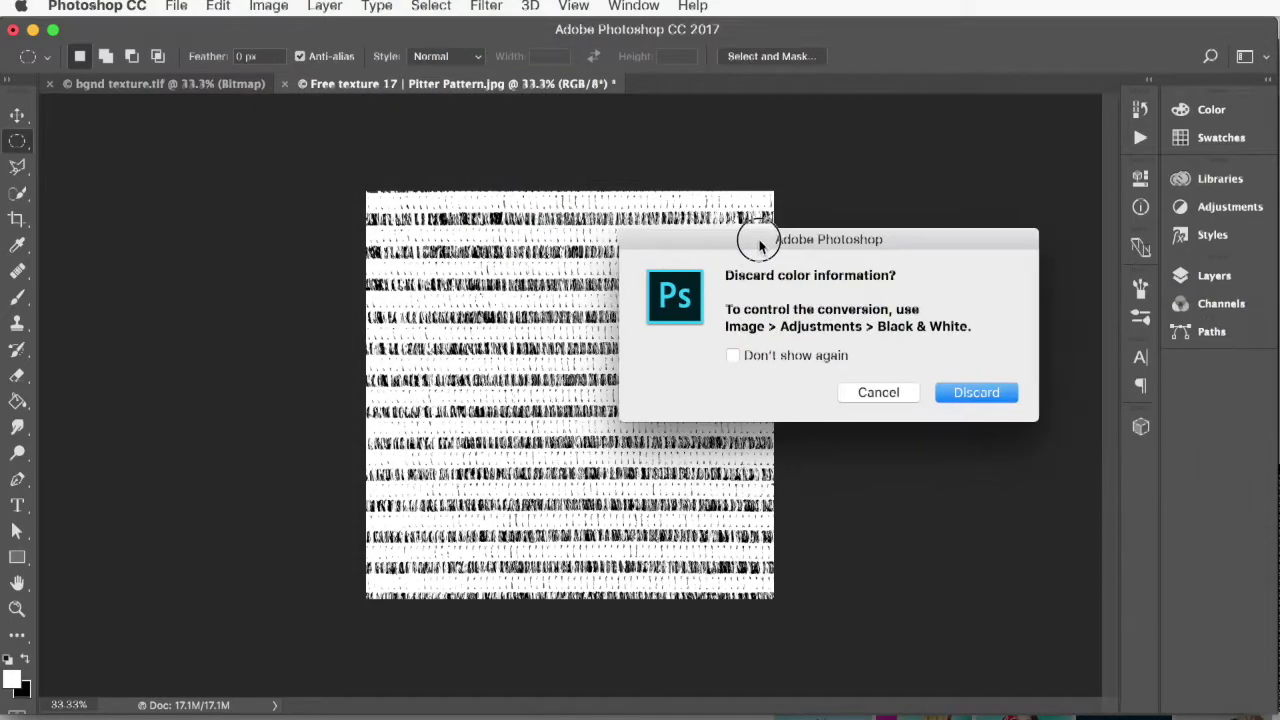
{"action": "left_click", "coordinate": [988, 394]}
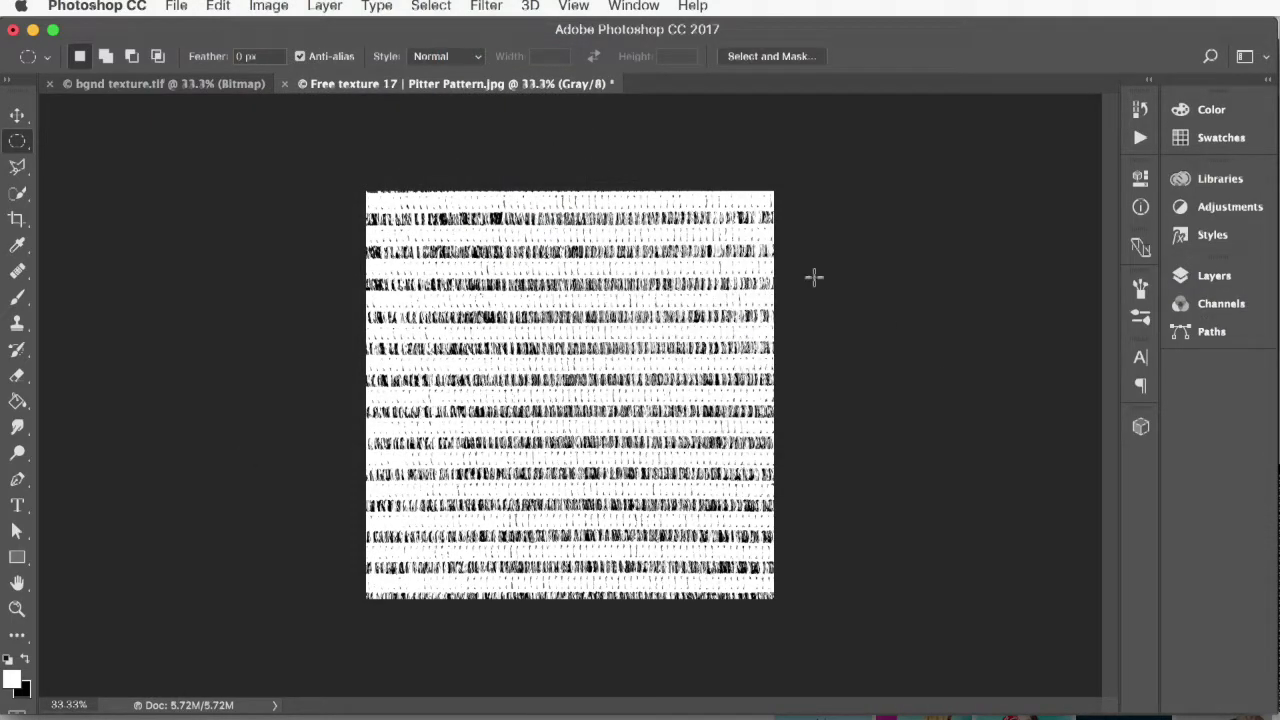
Step: Convert the striped woven texture to Bitmap mode at 300 pixels/inch using Diffusion Dither
{"action": "left_click", "coordinate": [268, 8]}
{"action": "mouse_move", "coordinate": [270, 28]}
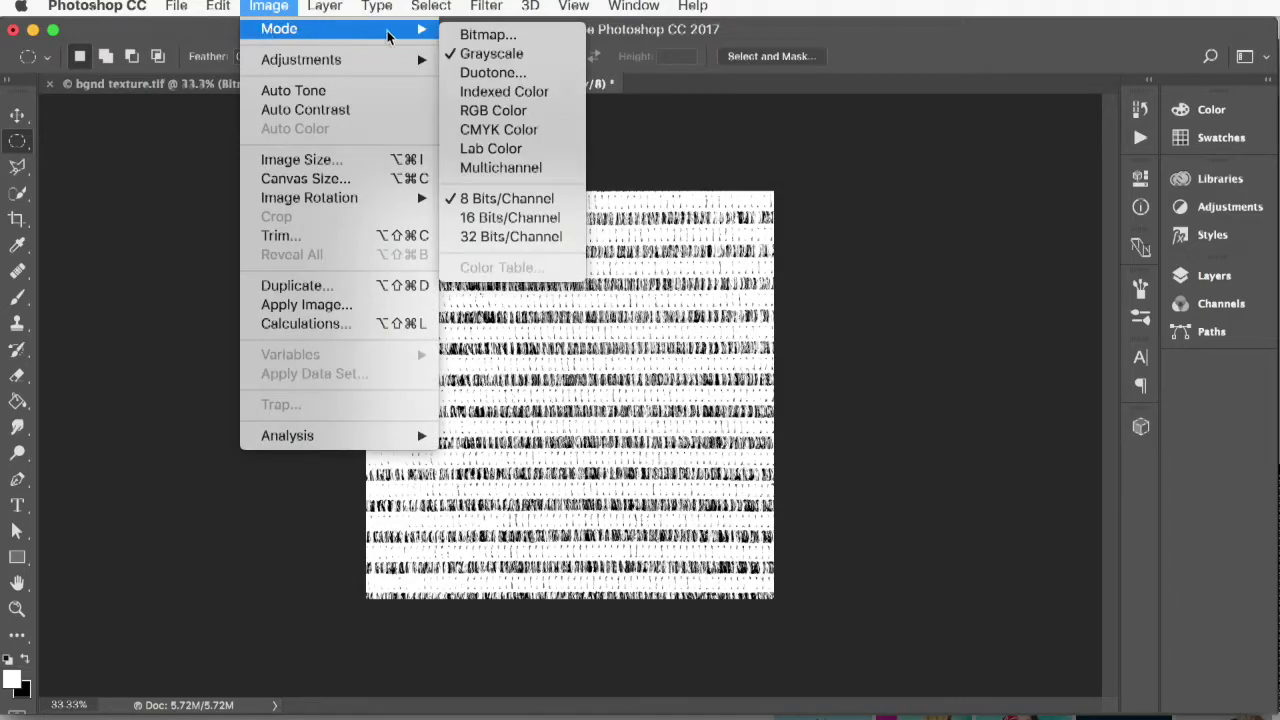
{"action": "left_click", "coordinate": [493, 40]}
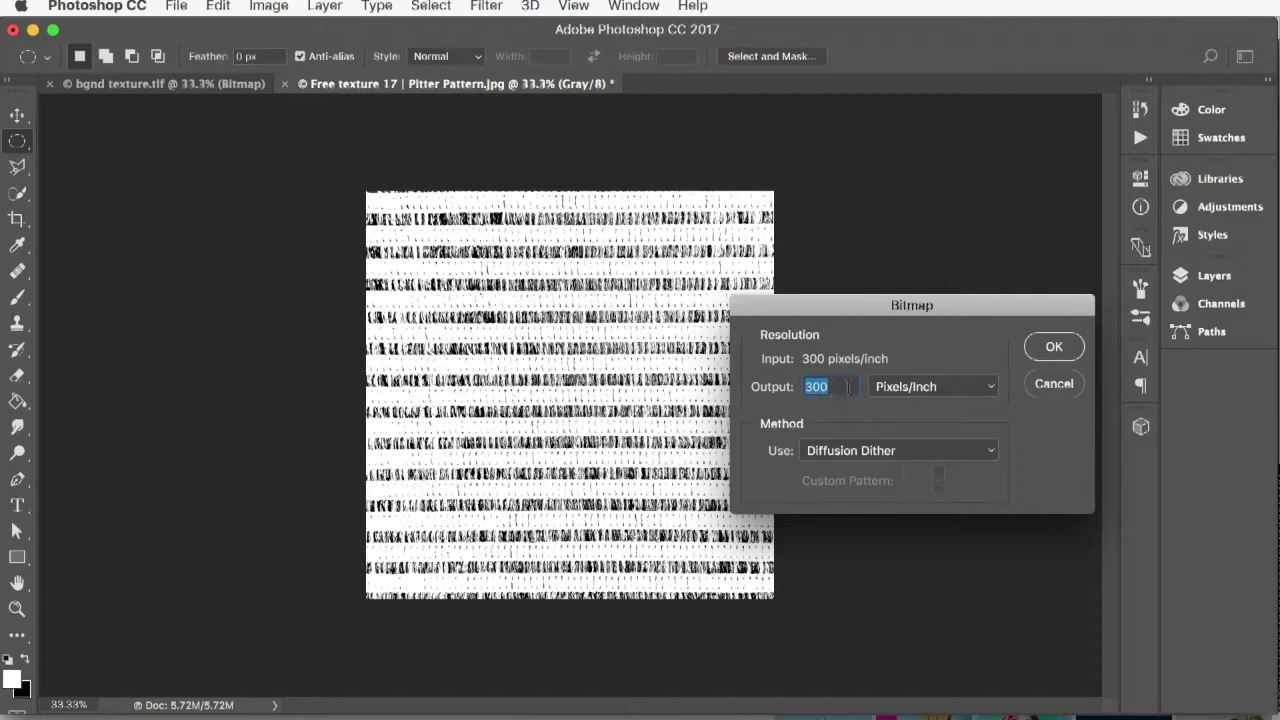
{"action": "left_click", "coordinate": [1055, 347]}
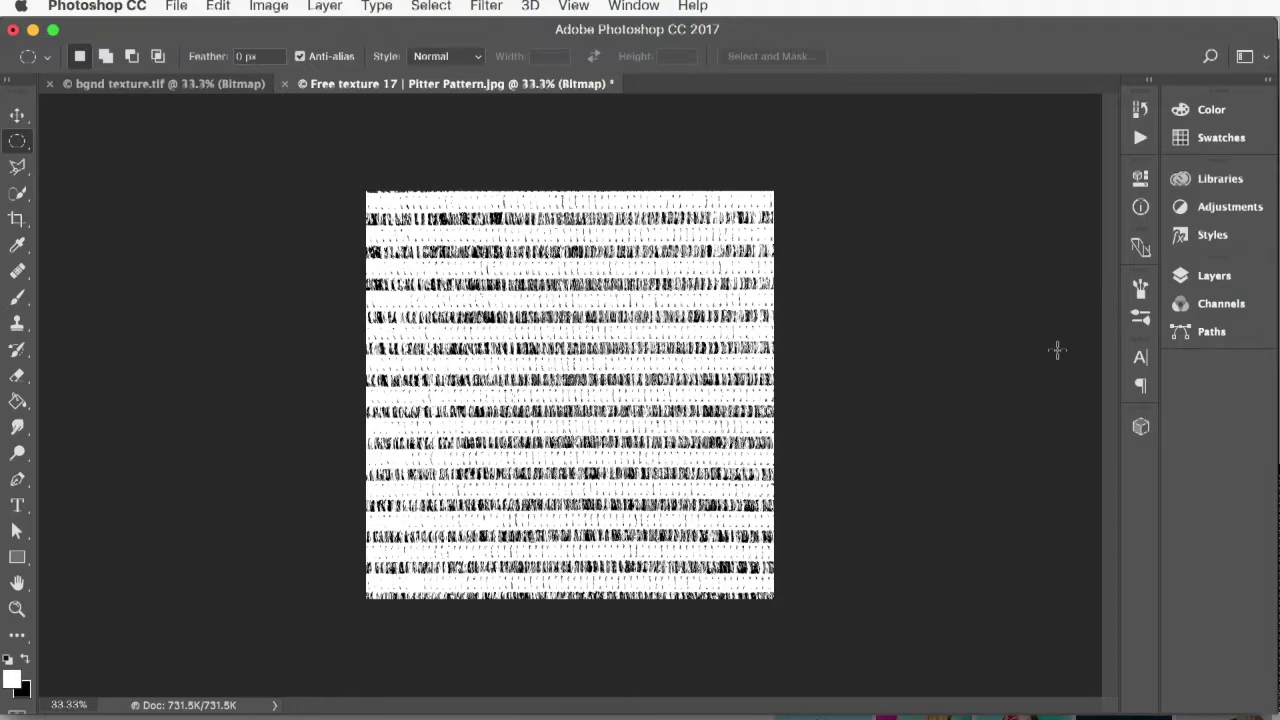
Step: Save the bitmap as "vase texture.tif" in the tutorial folder inside textures tutorial, as a TIFF with LZW compression
{"action": "left_click", "coordinate": [174, 7]}
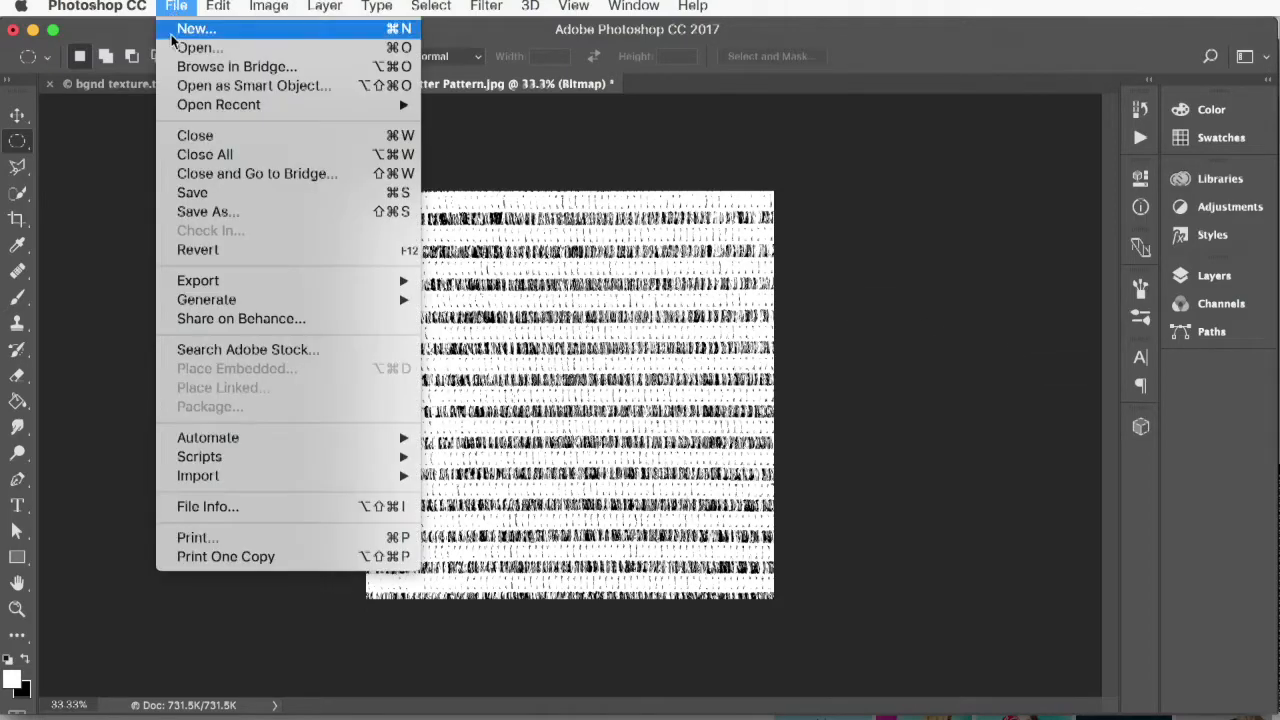
{"action": "left_click", "coordinate": [190, 199]}
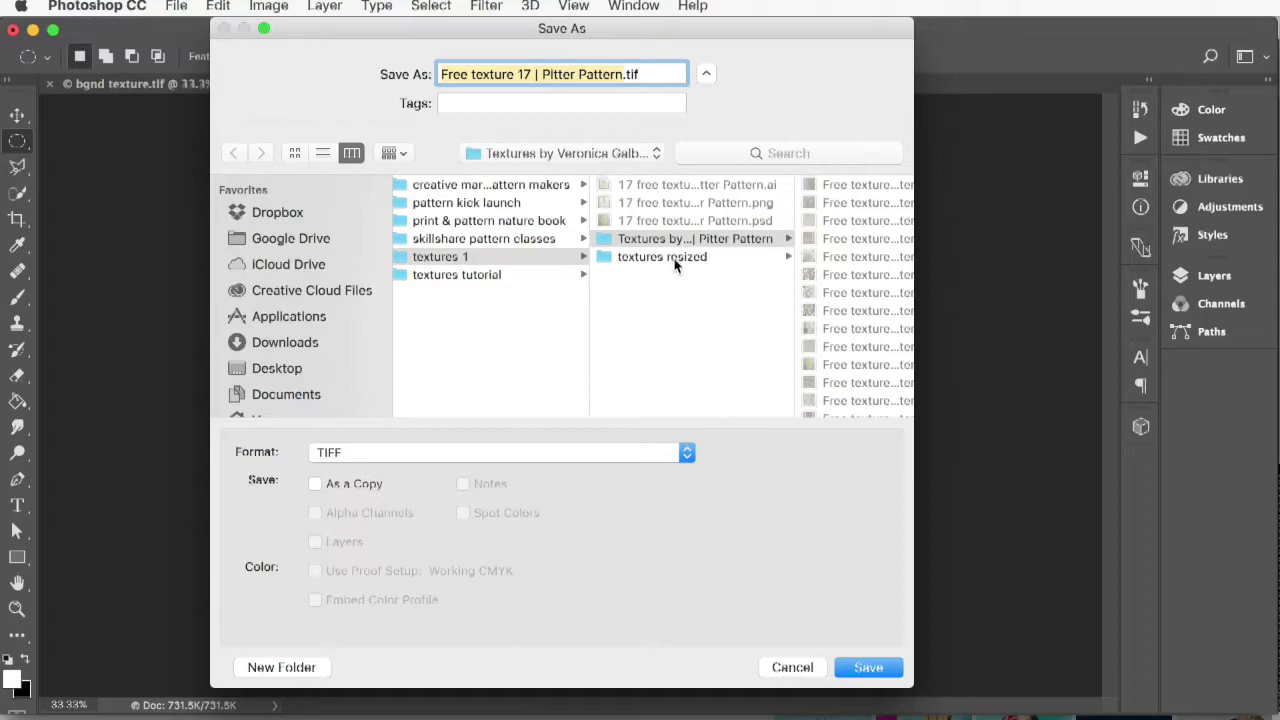
{"action": "left_click", "coordinate": [470, 276]}
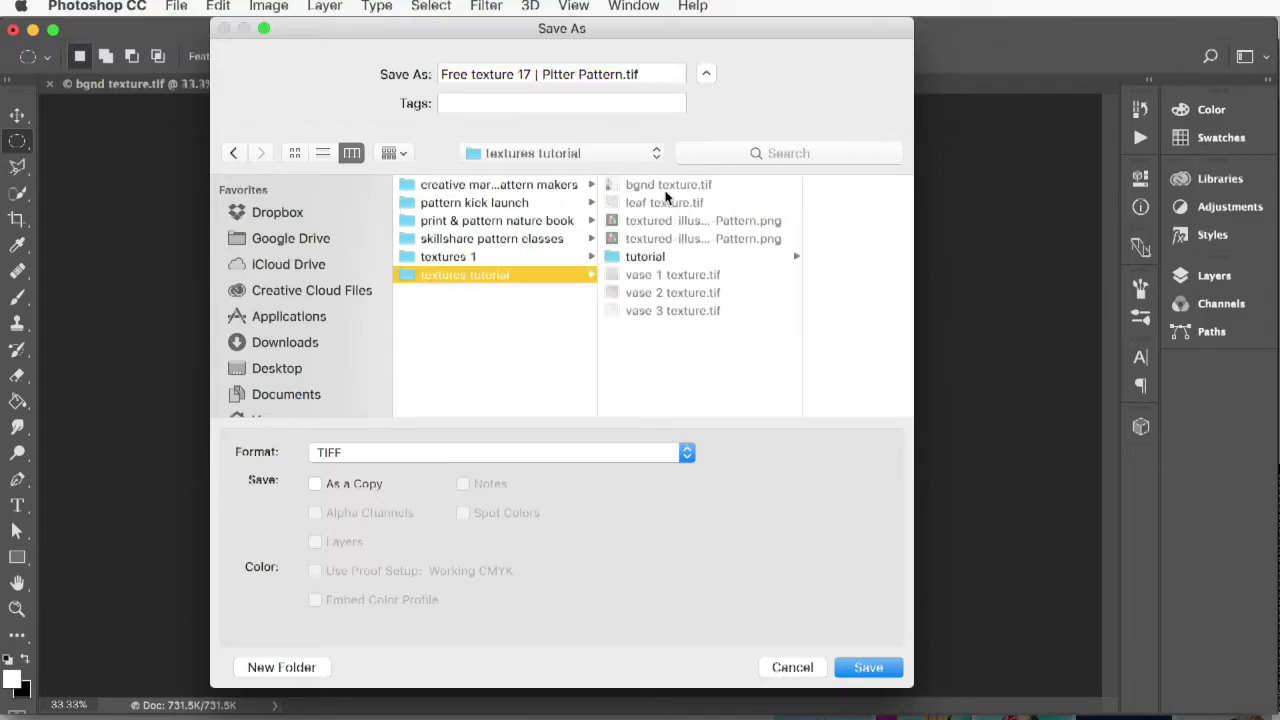
{"action": "left_click", "coordinate": [640, 262]}
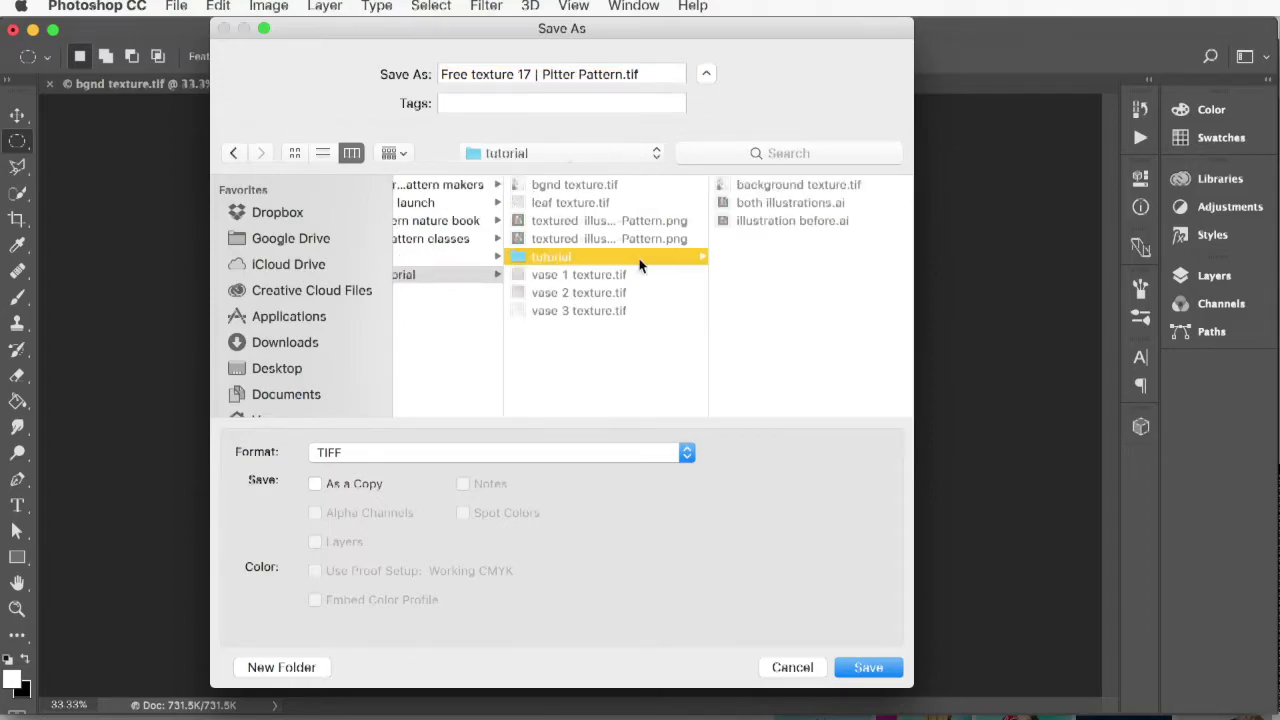
{"action": "left_click", "coordinate": [760, 186]}
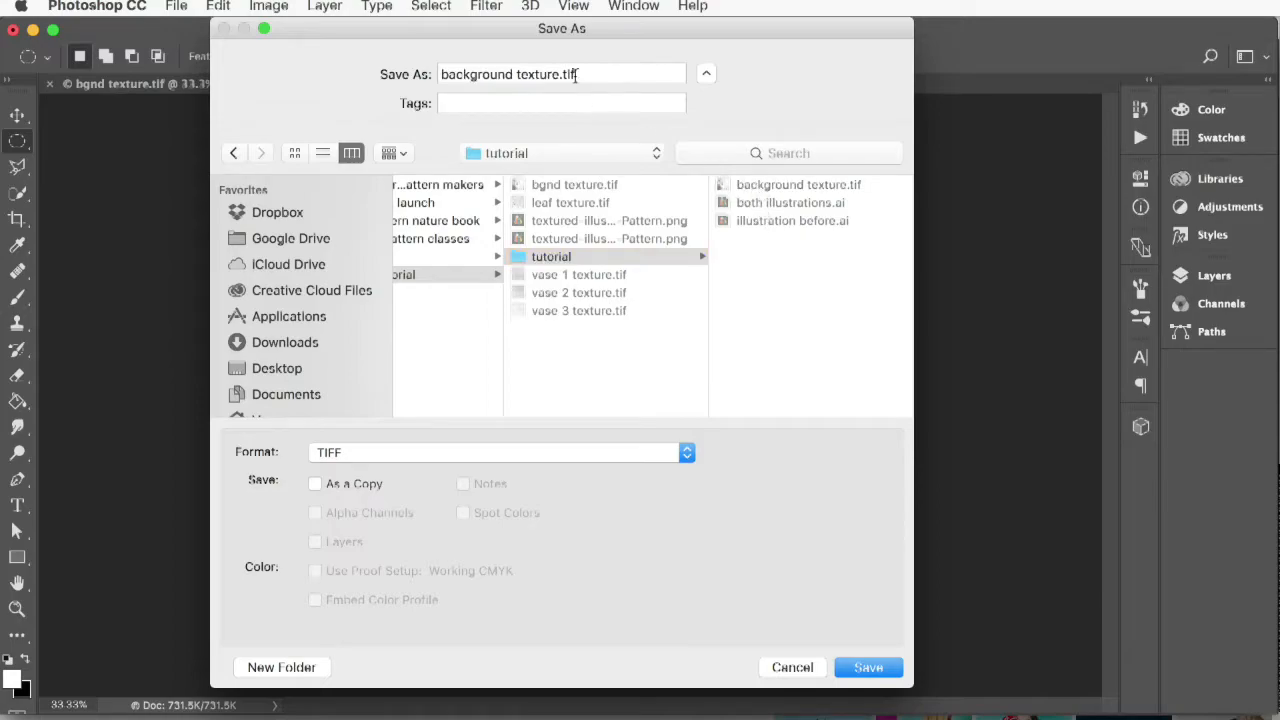
{"action": "left_click_drag", "start_coordinate": [515, 76], "coordinate": [386, 74]}
{"action": "type", "text": "vase"}
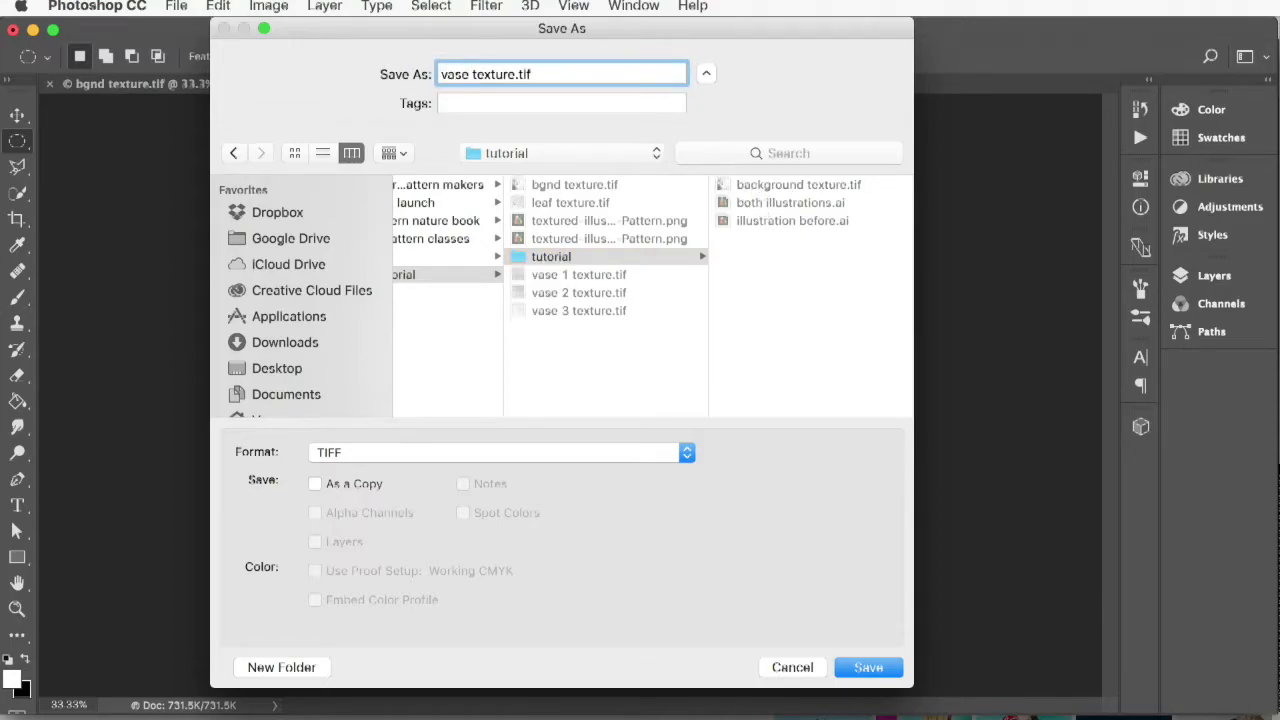
{"action": "left_click", "coordinate": [869, 667]}
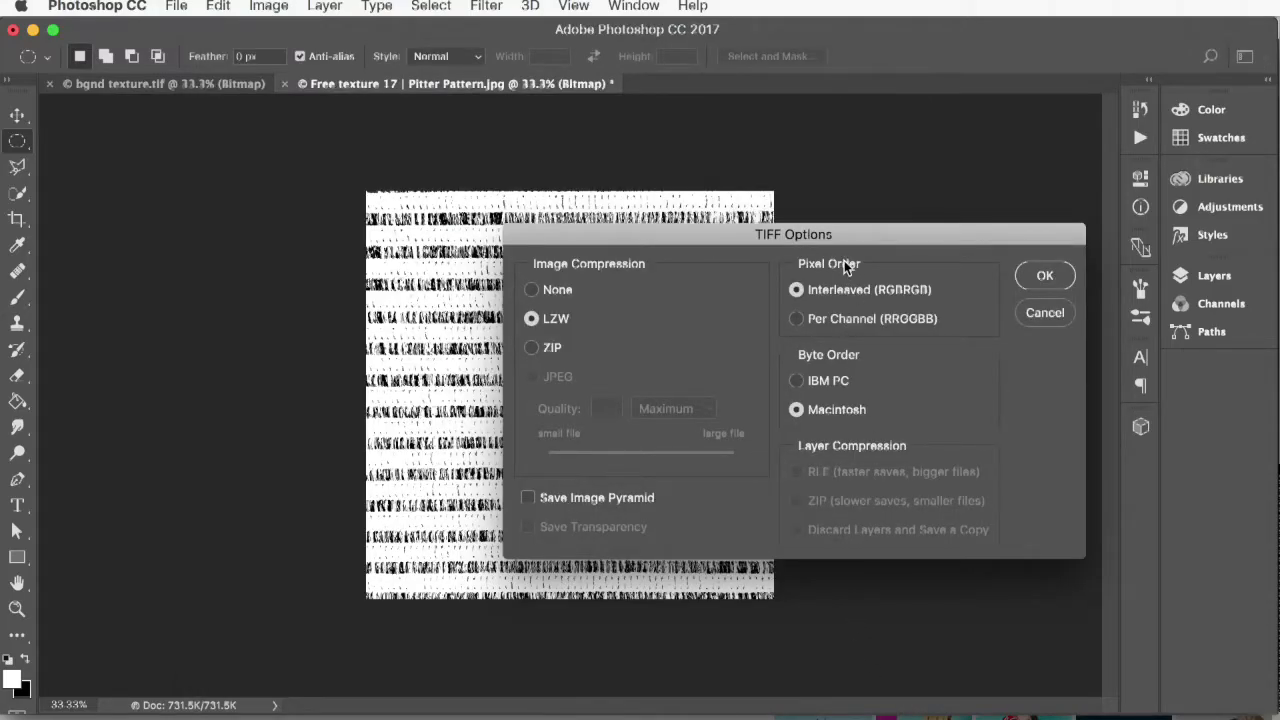
{"action": "left_click", "coordinate": [1045, 277]}
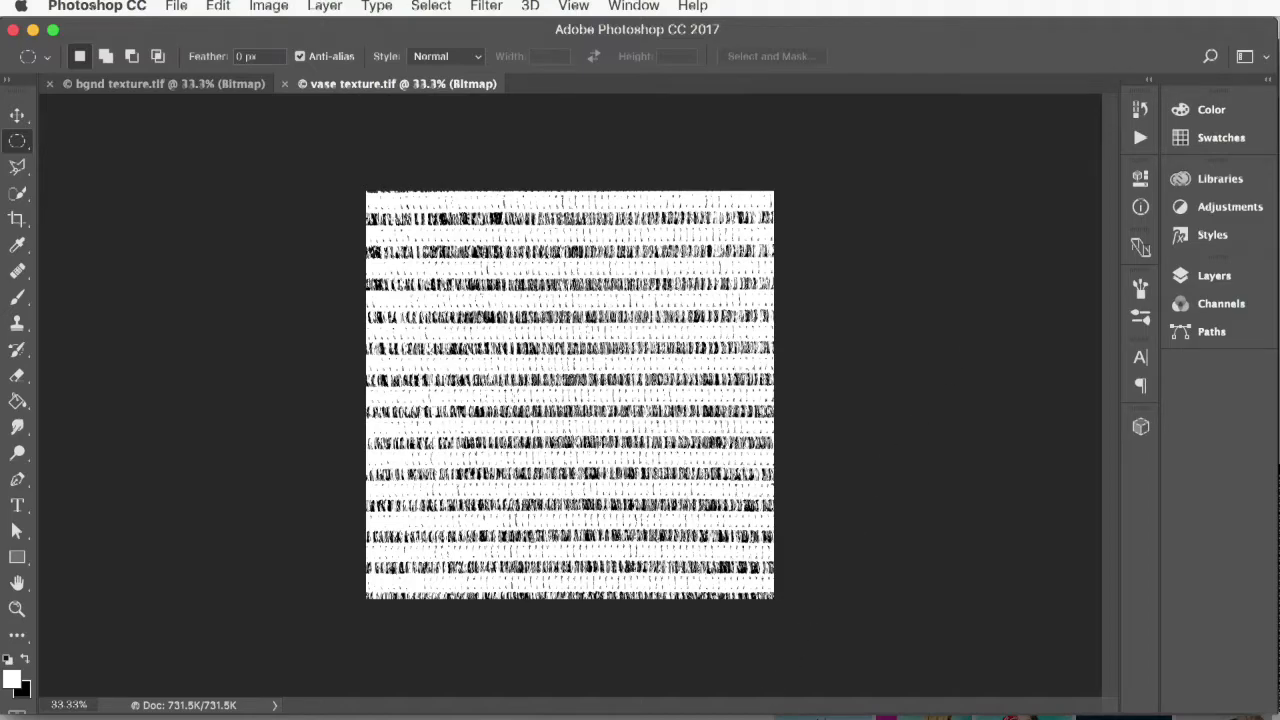
Step: Switch to Illustrator and paste a copy of the orange vase in place over the original
{"action": "left_click", "coordinate": [745, 718]}
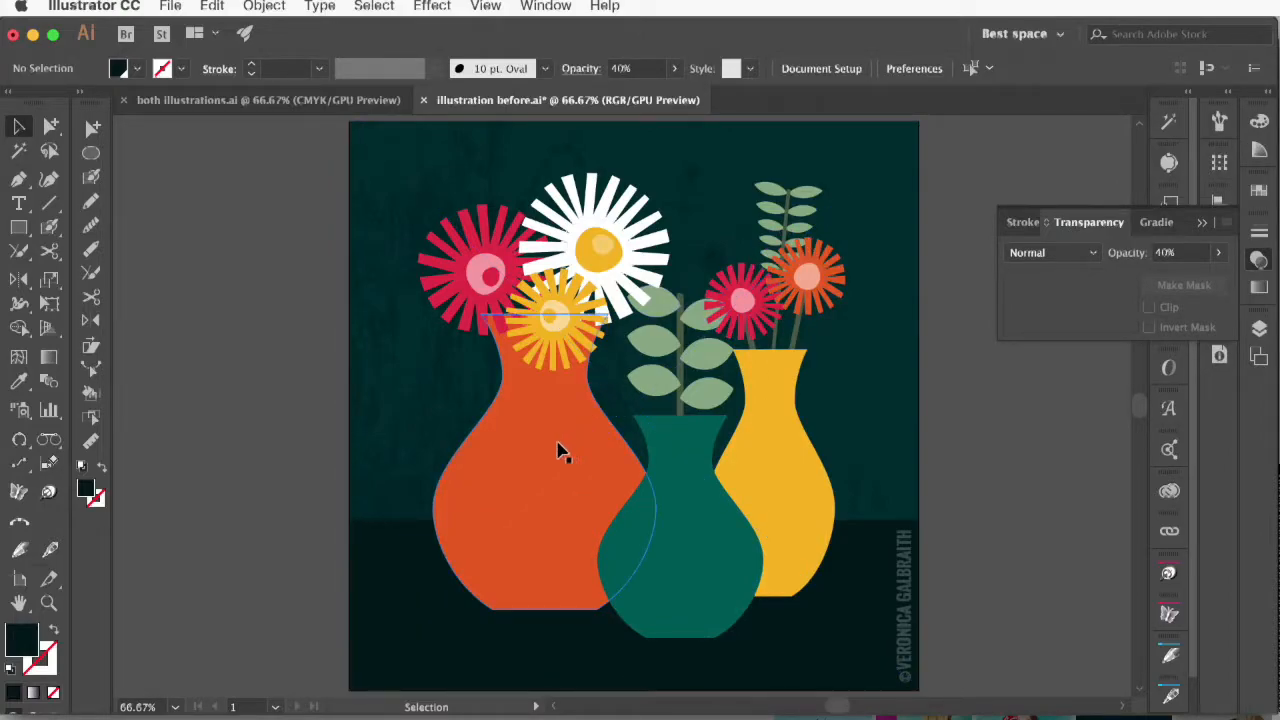
{"action": "left_click", "coordinate": [560, 450]}
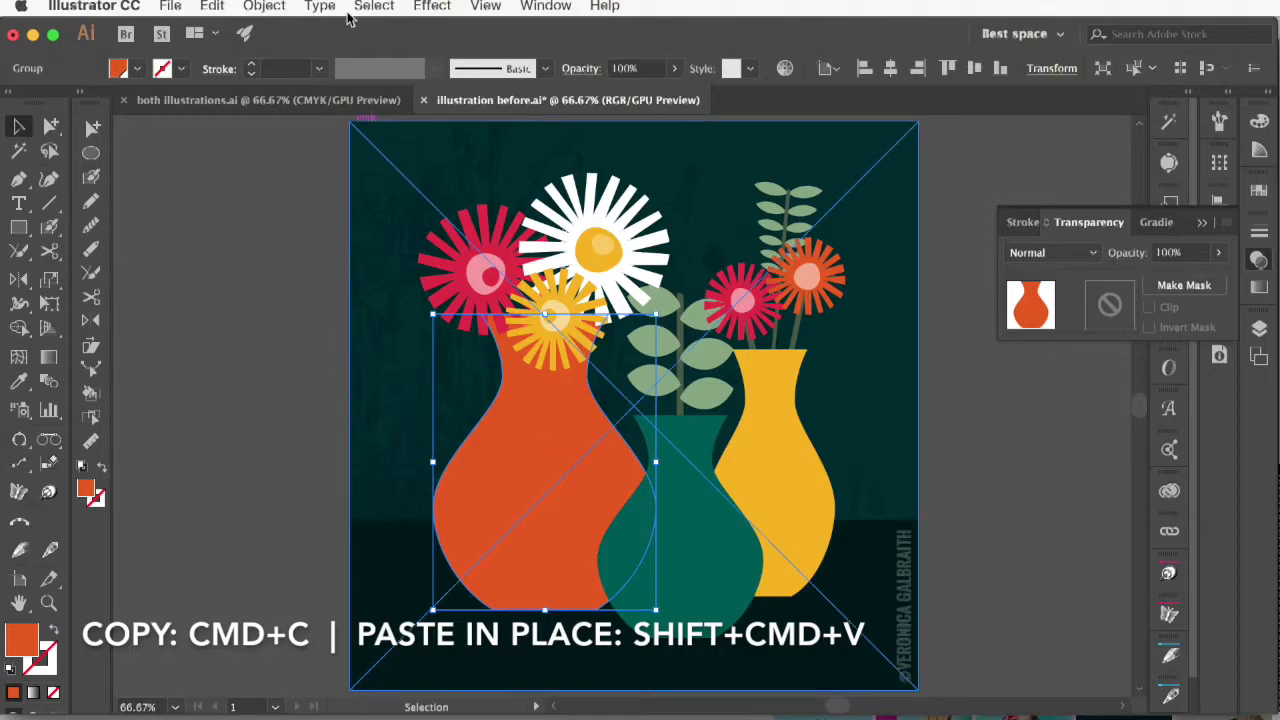
{"action": "left_click", "coordinate": [216, 10]}
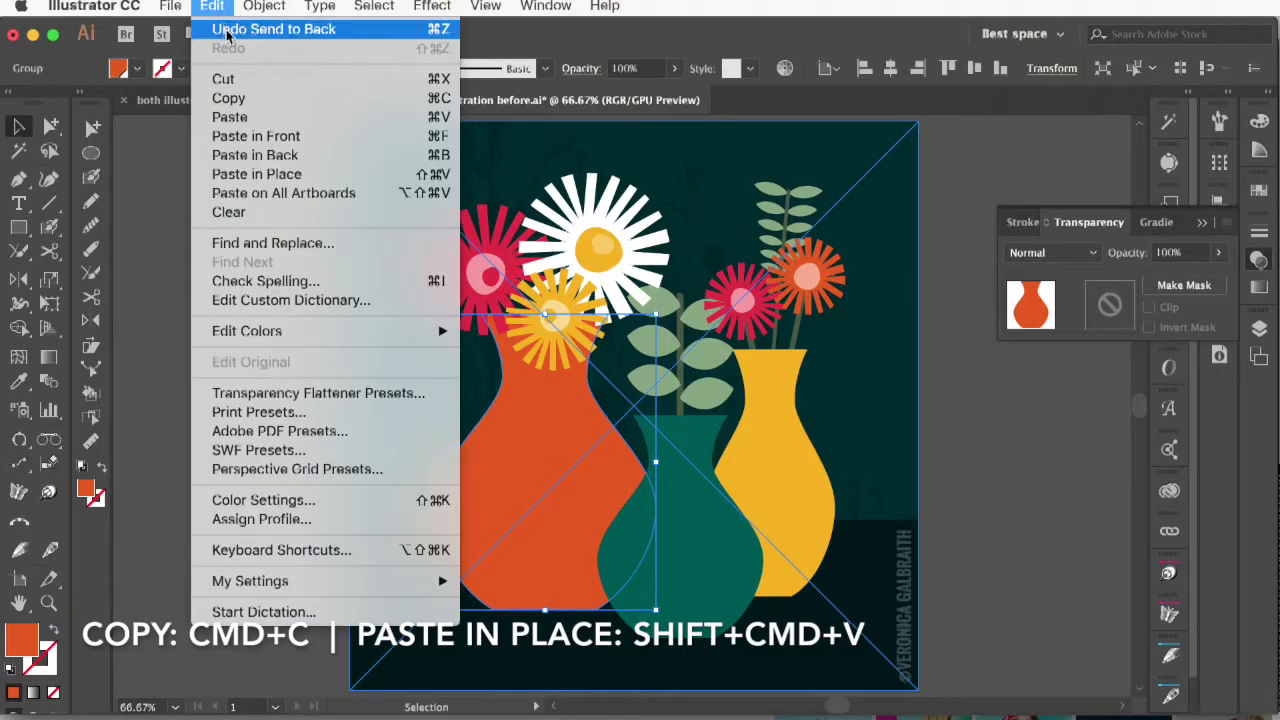
{"action": "left_click", "coordinate": [244, 101]}
{"action": "left_click", "coordinate": [211, 6]}
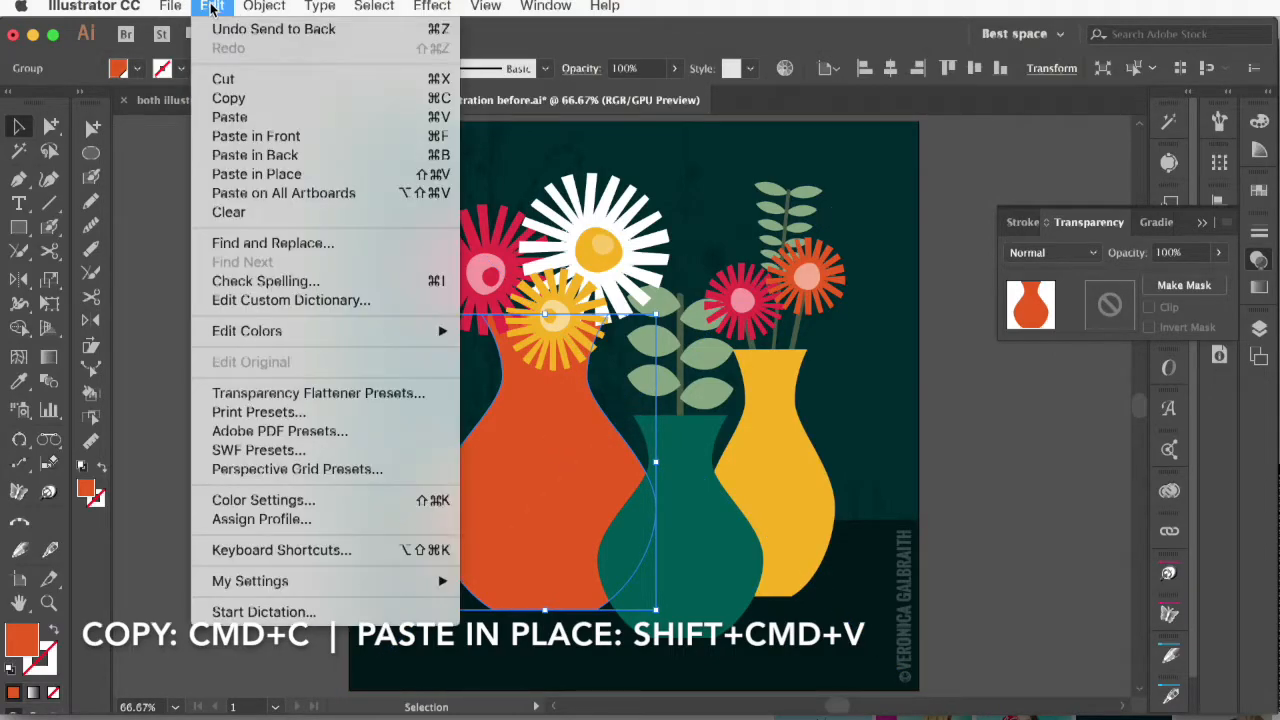
{"action": "left_click", "coordinate": [230, 176]}
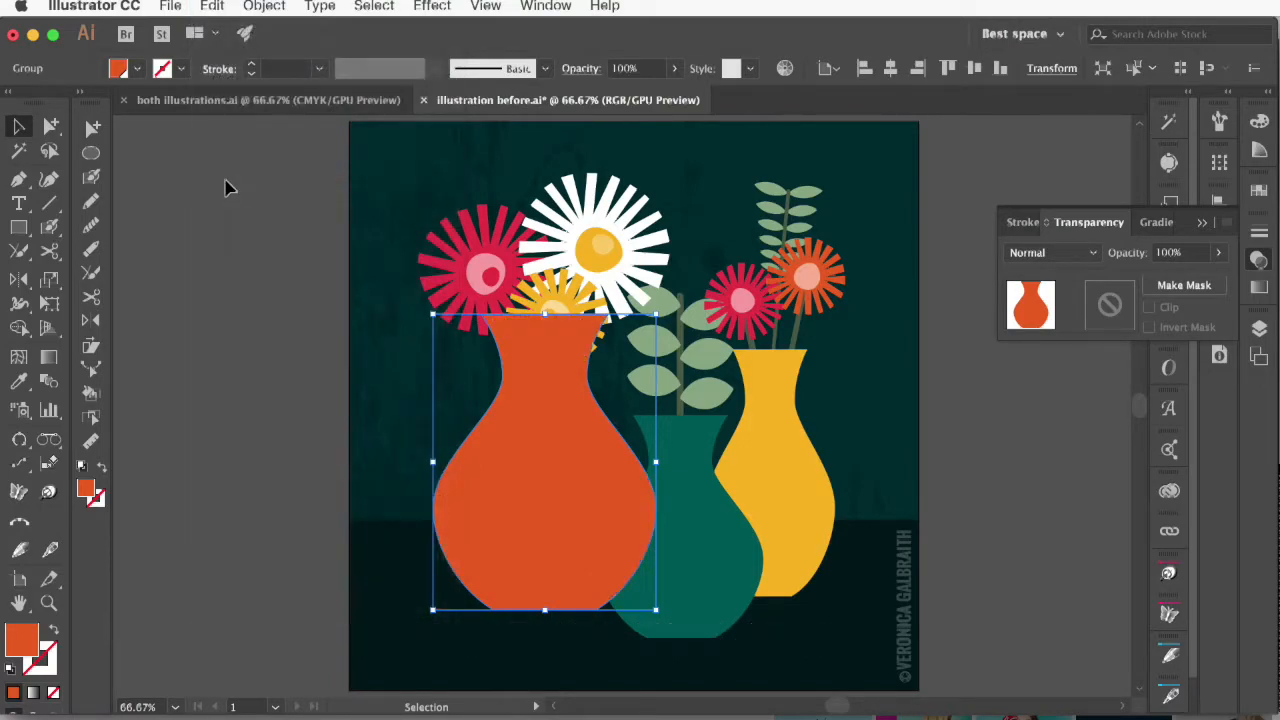
Step: Bring the copied orange vase to the front of the stacking order
{"action": "right_click", "coordinate": [560, 490]}
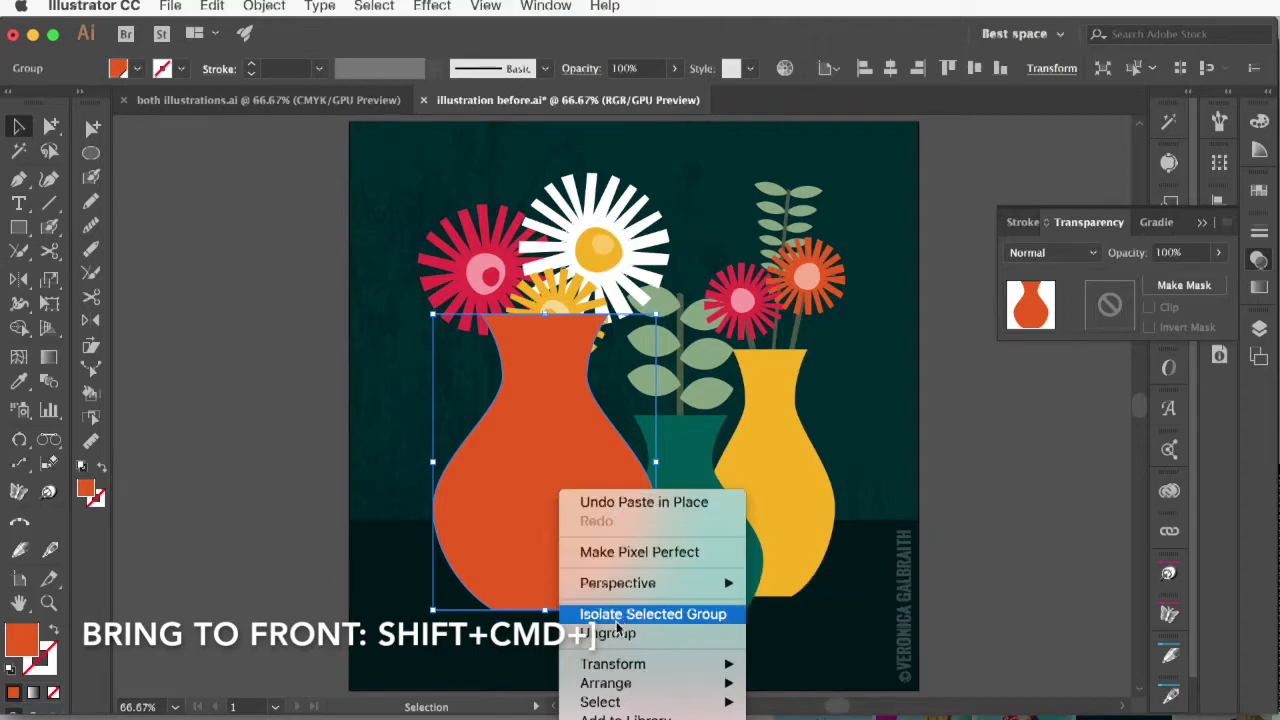
{"action": "mouse_move", "coordinate": [706, 686]}
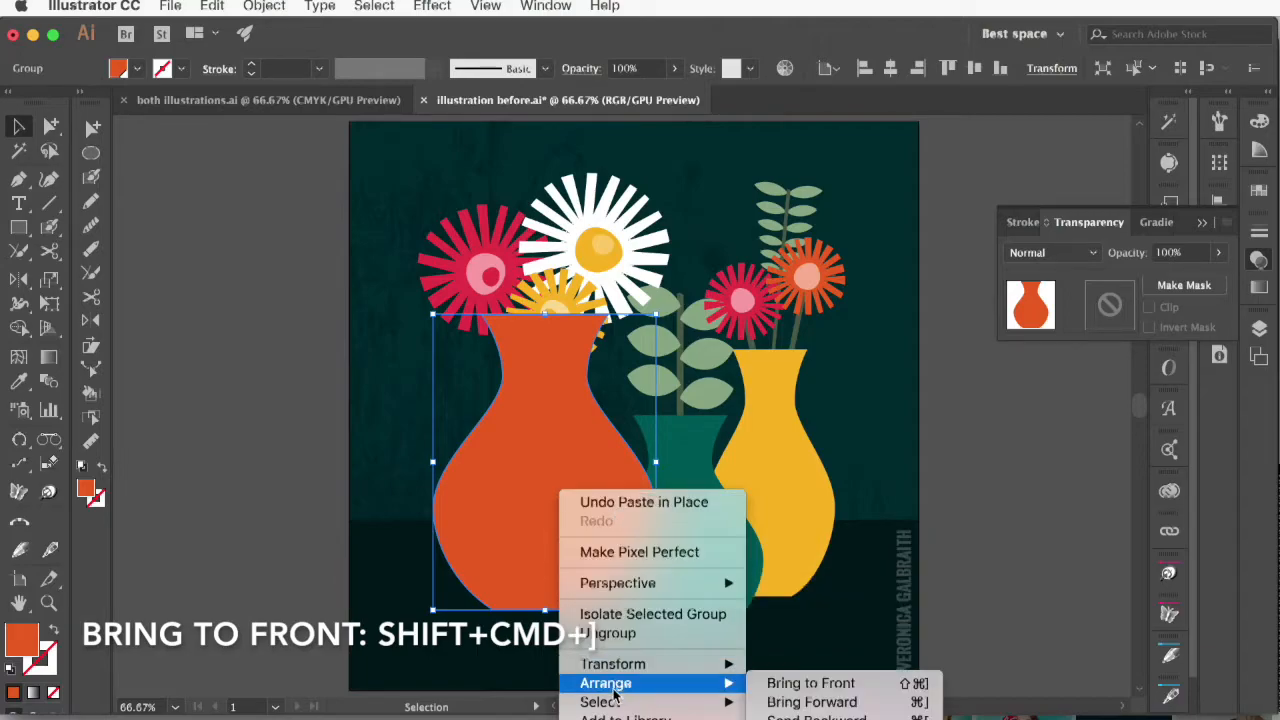
{"action": "left_click", "coordinate": [811, 685]}
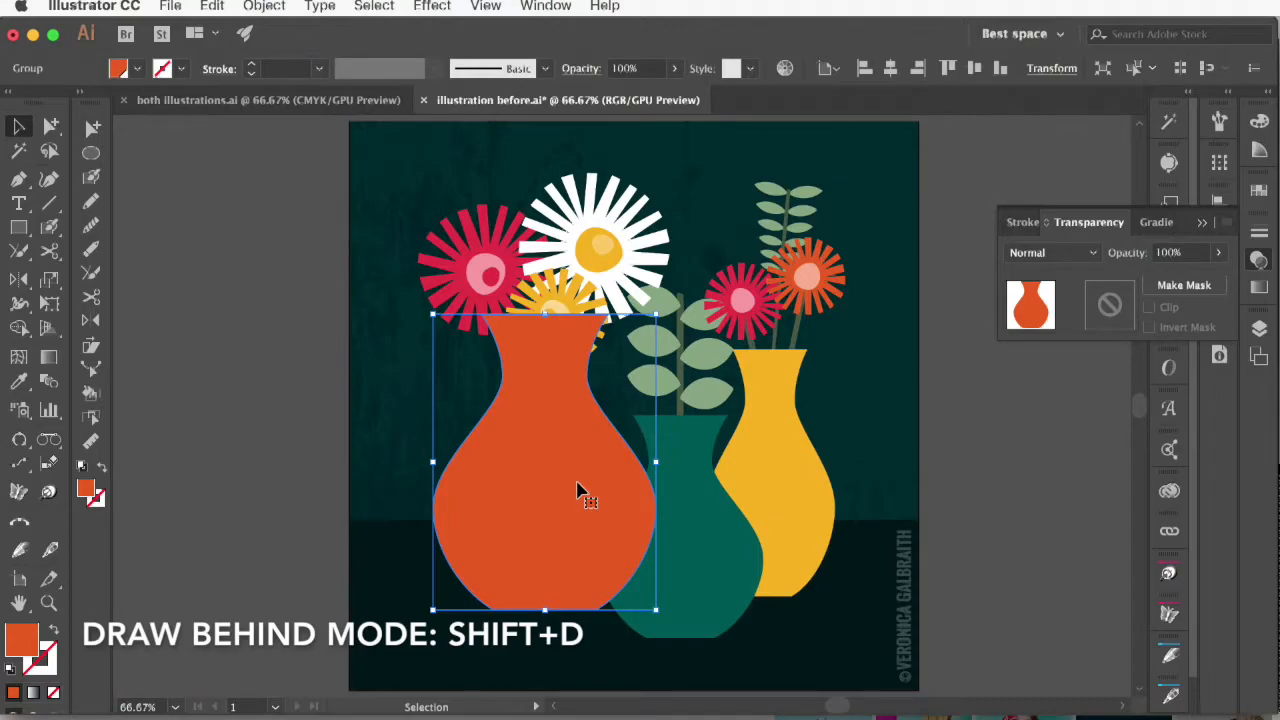
Step: Place "vase texture.tif" from the tutorial folder behind the orange vase copy using Draw Behind mode, then return to Draw Normal mode
{"action": "key", "text": "shift+d"}
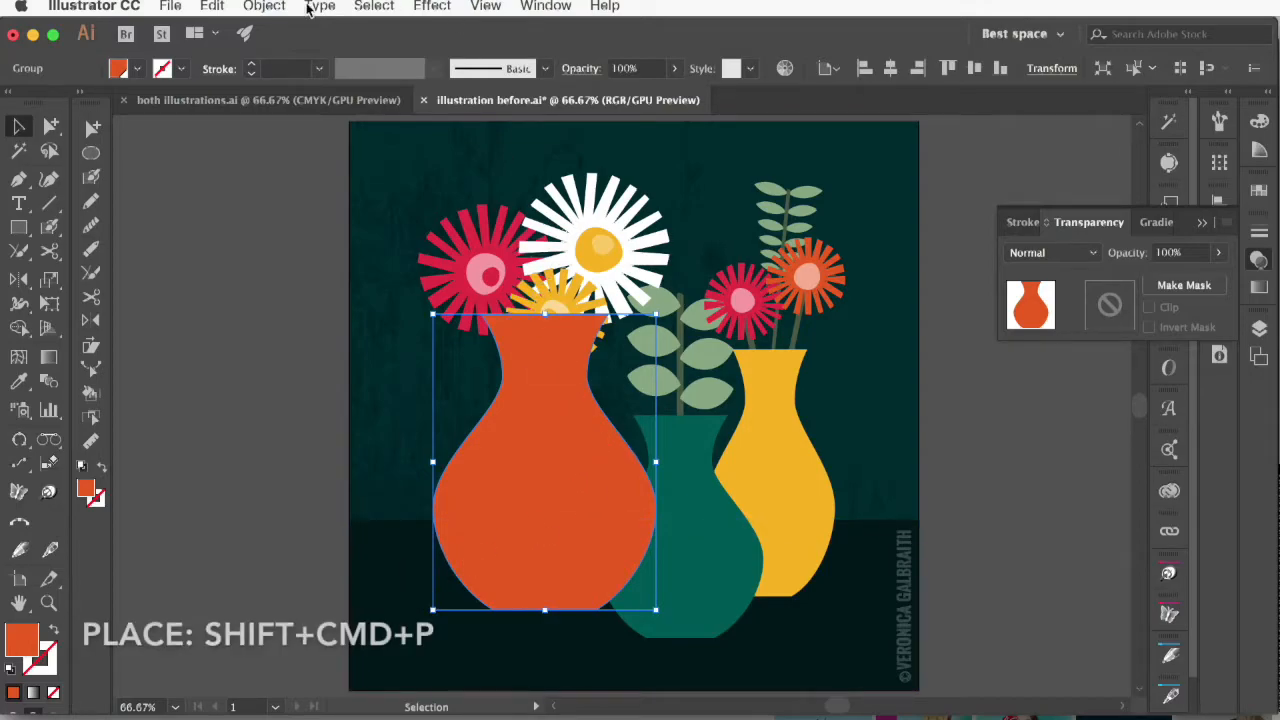
{"action": "left_click", "coordinate": [168, 6]}
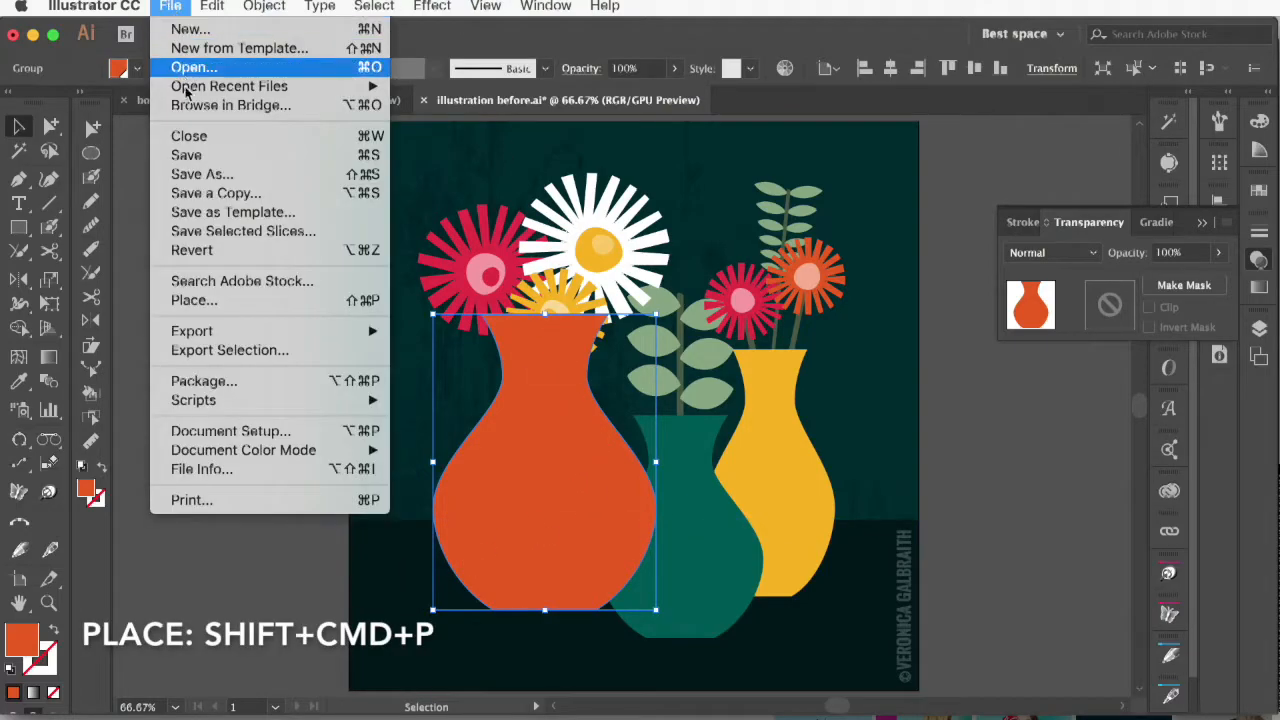
{"action": "left_click", "coordinate": [195, 302]}
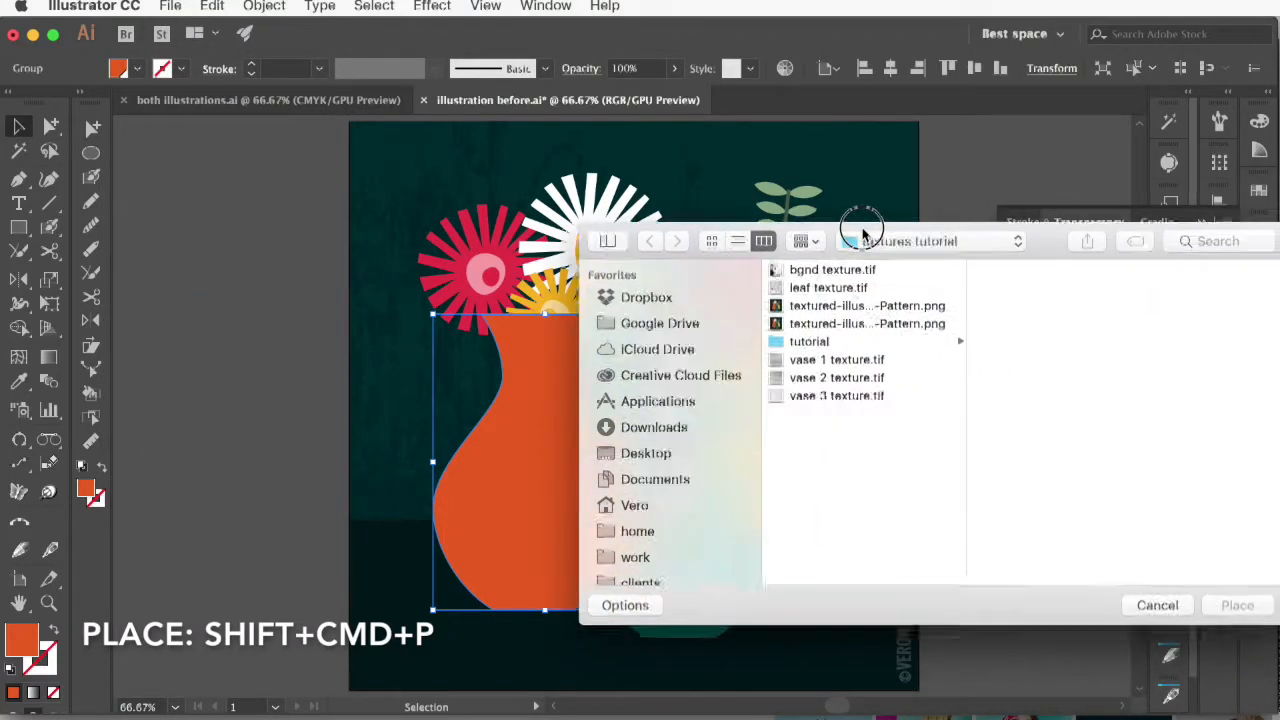
{"action": "left_click", "coordinate": [795, 343]}
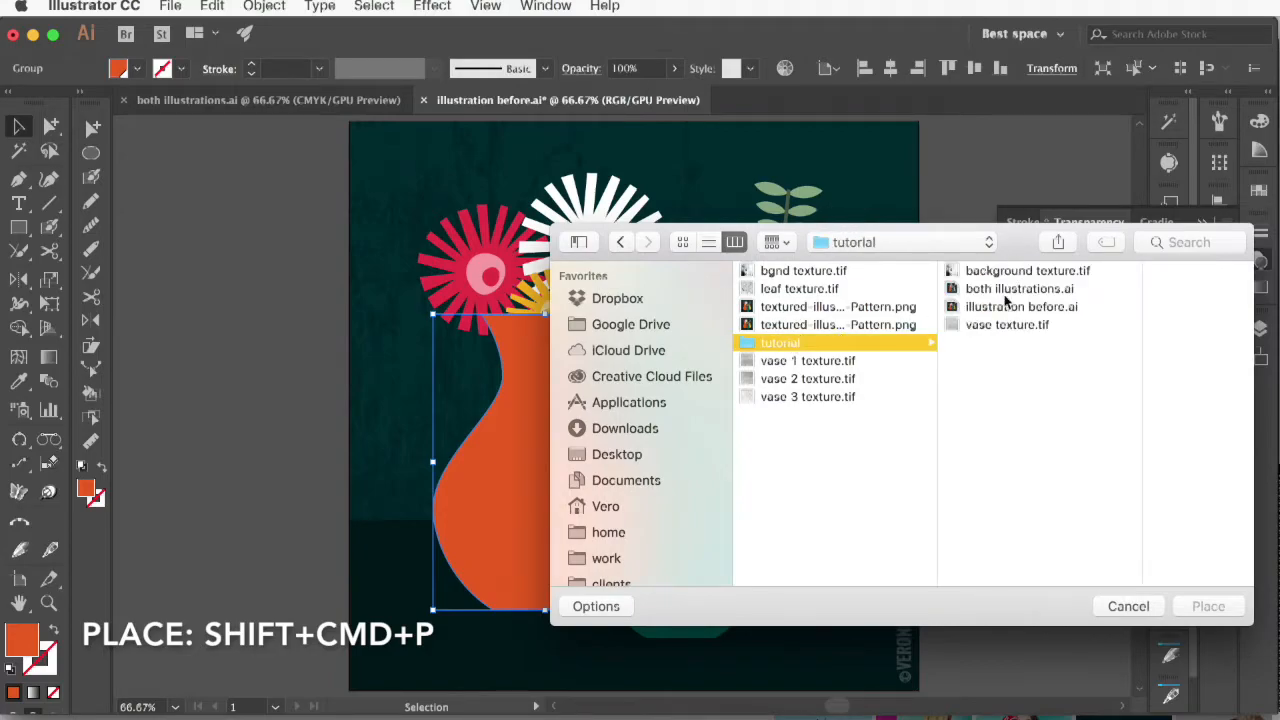
{"action": "left_click", "coordinate": [995, 328]}
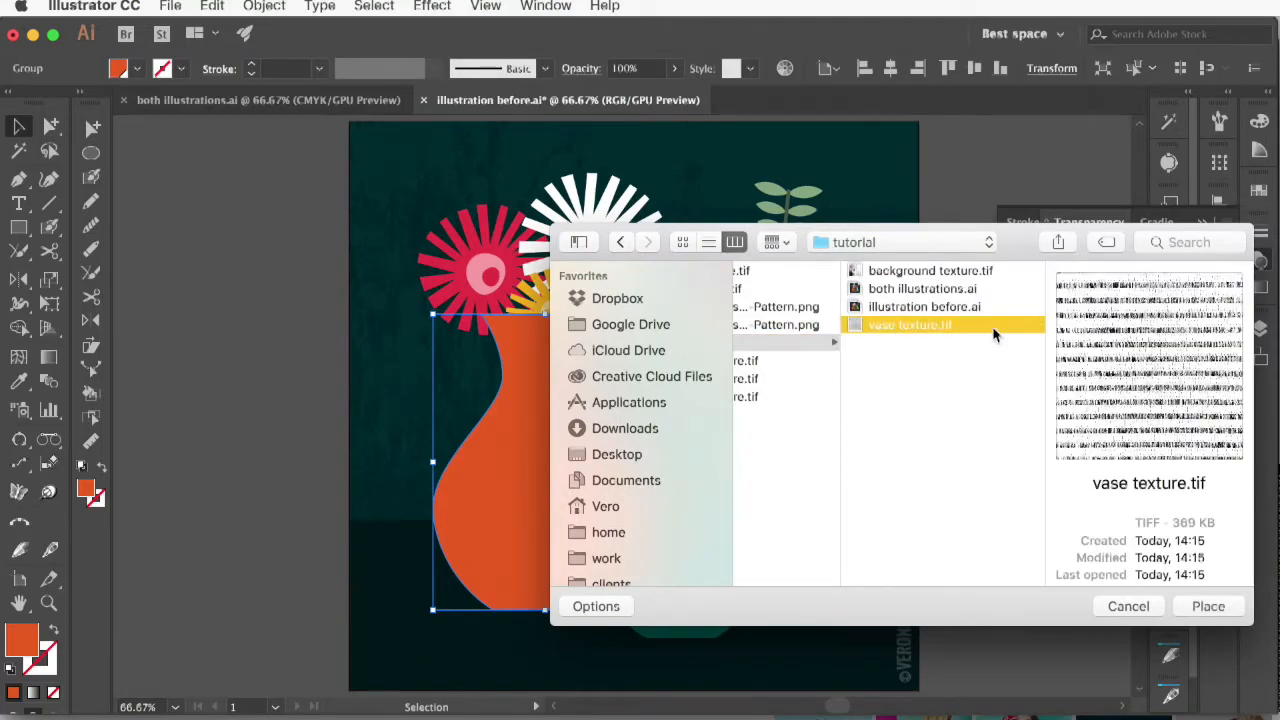
{"action": "left_click", "coordinate": [1208, 606]}
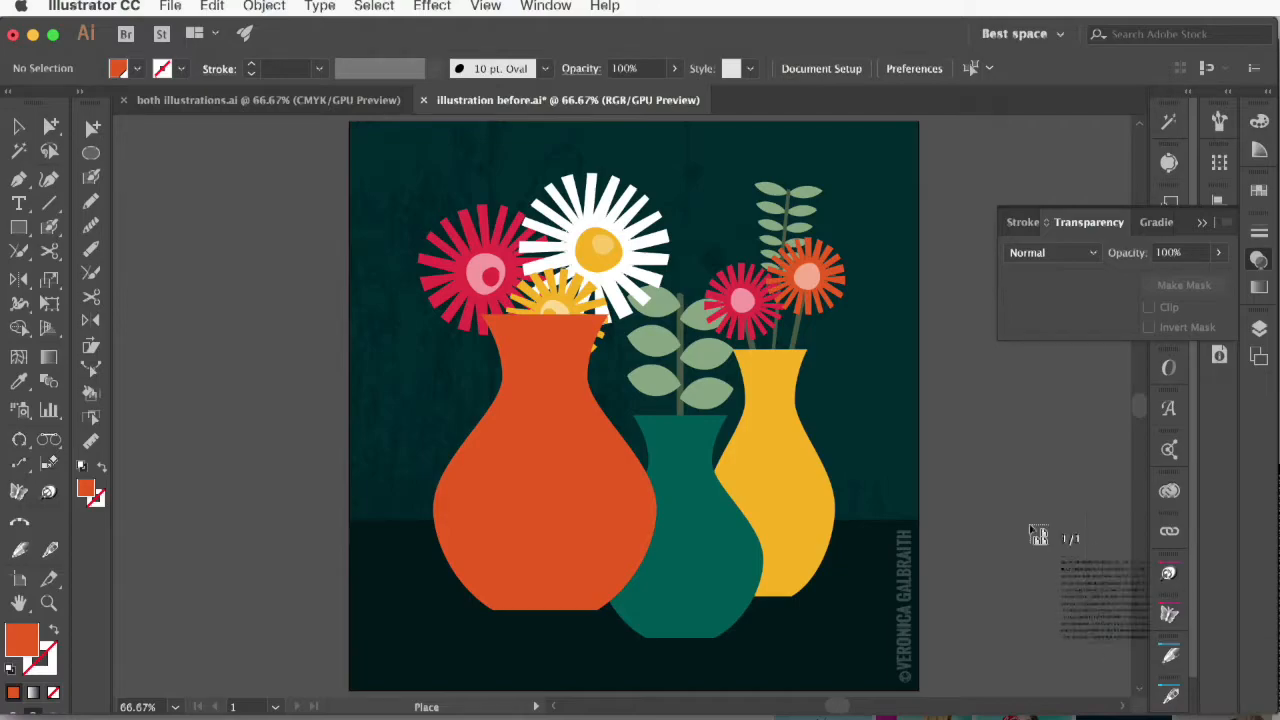
{"action": "left_click", "coordinate": [373, 259]}
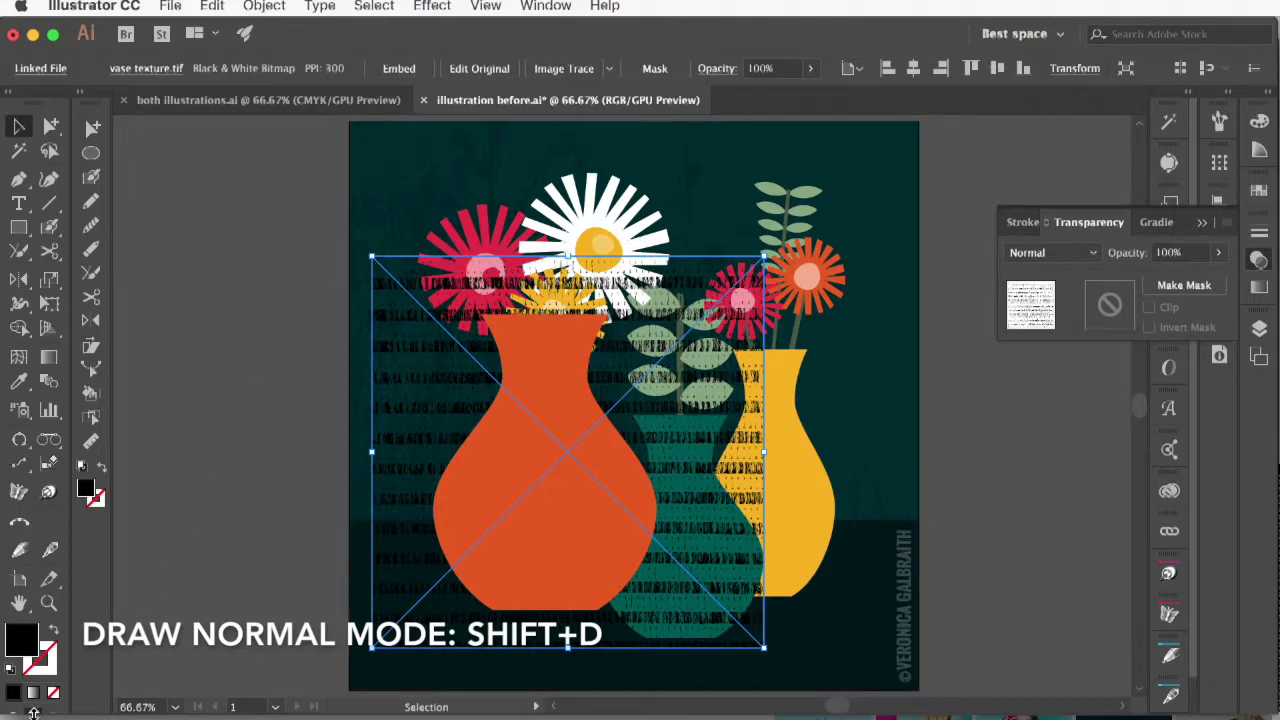
{"action": "key", "text": "shift+d"}
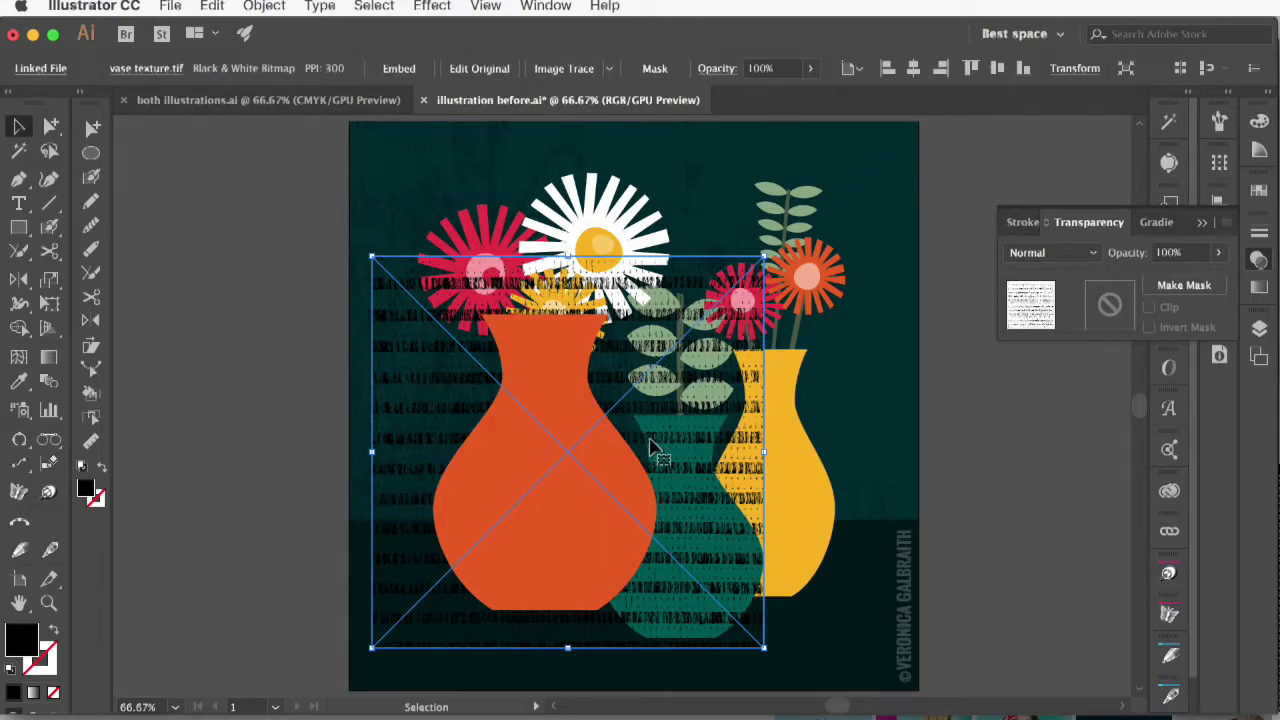
Step: Recolor the placed vase texture with the crimson red swatch
{"action": "left_click", "coordinate": [1259, 191]}
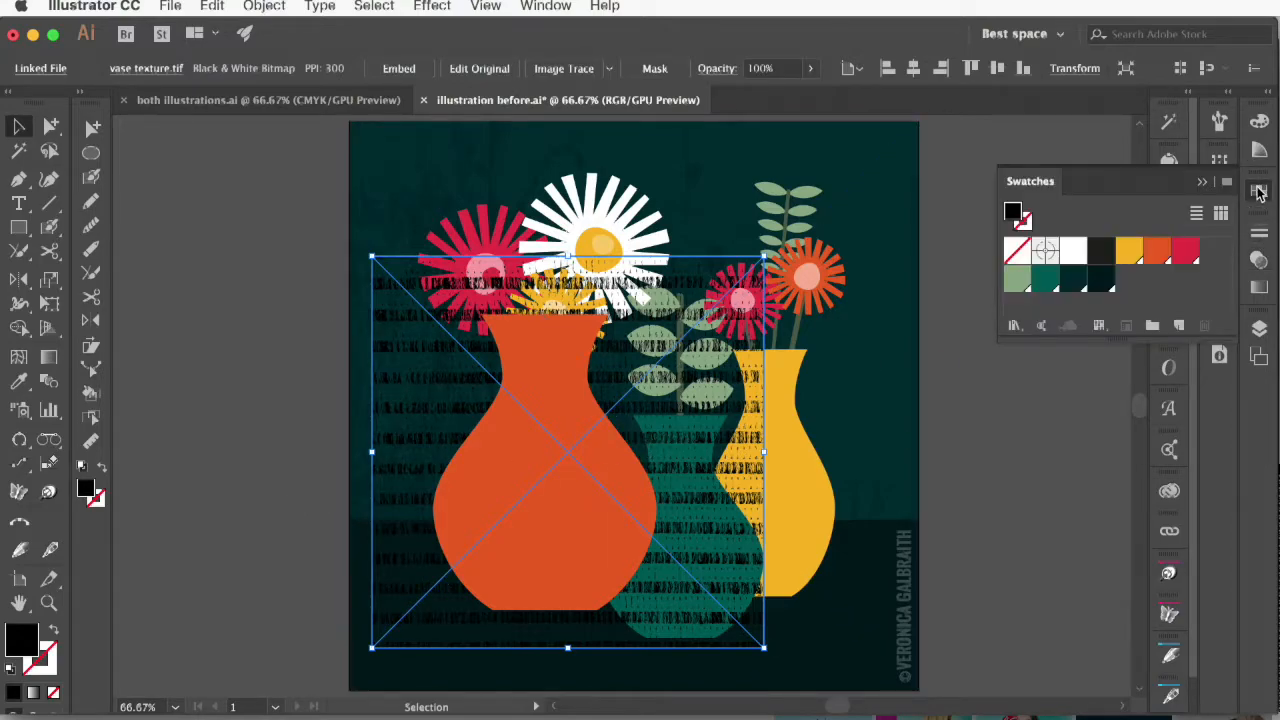
{"action": "left_click", "coordinate": [1188, 254]}
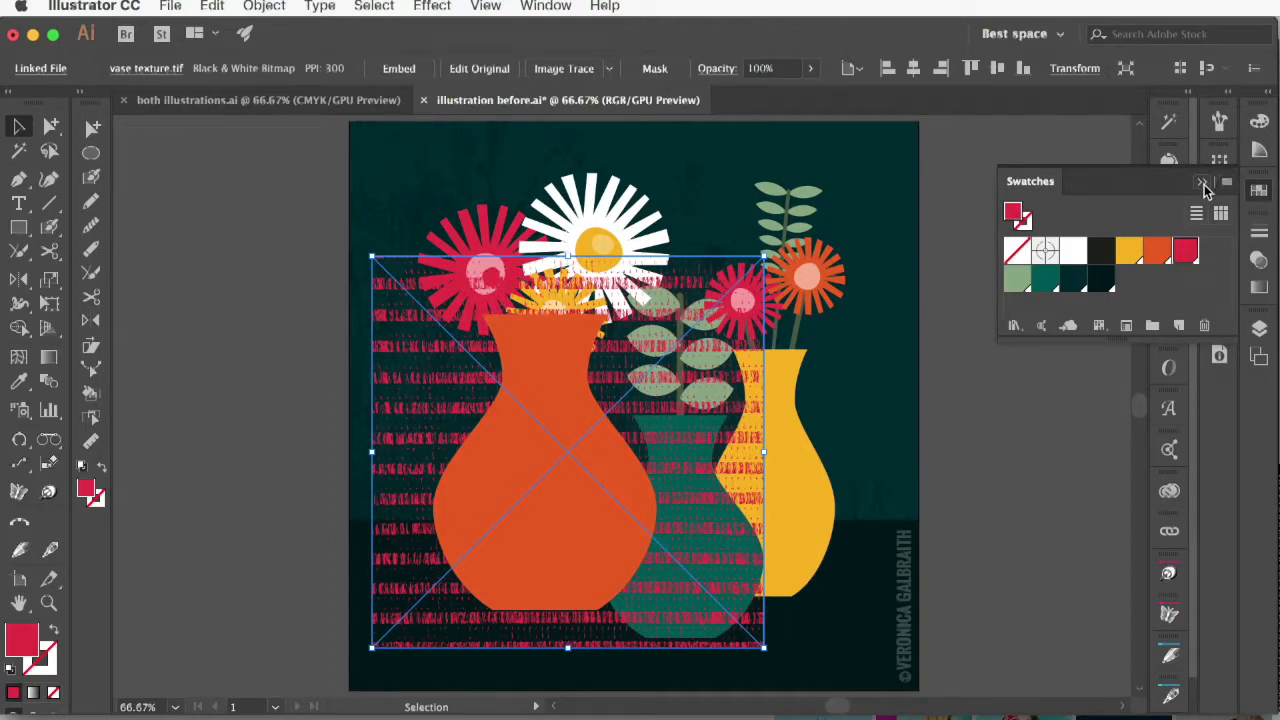
{"action": "left_click", "coordinate": [1202, 185]}
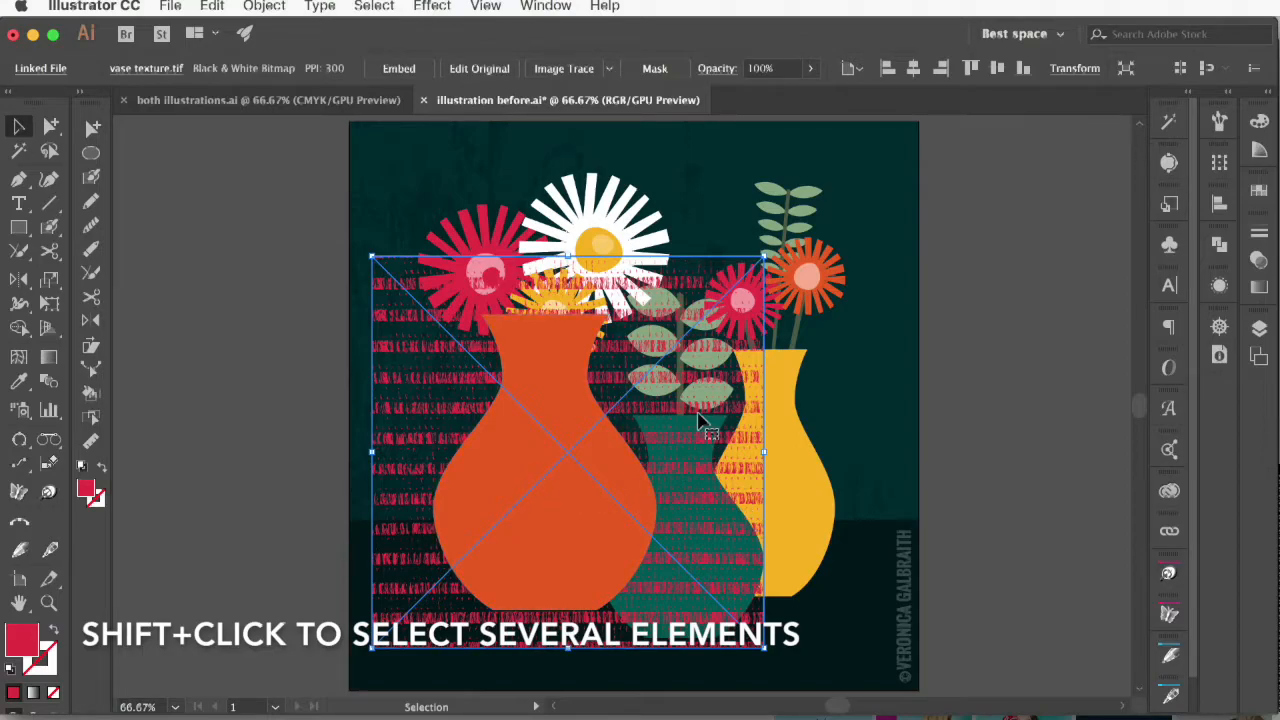
Step: Make a clipping mask from the orange vase copy and the red texture so the texture is confined to the vase shape
{"action": "left_click", "coordinate": [563, 498], "text": "shift"}
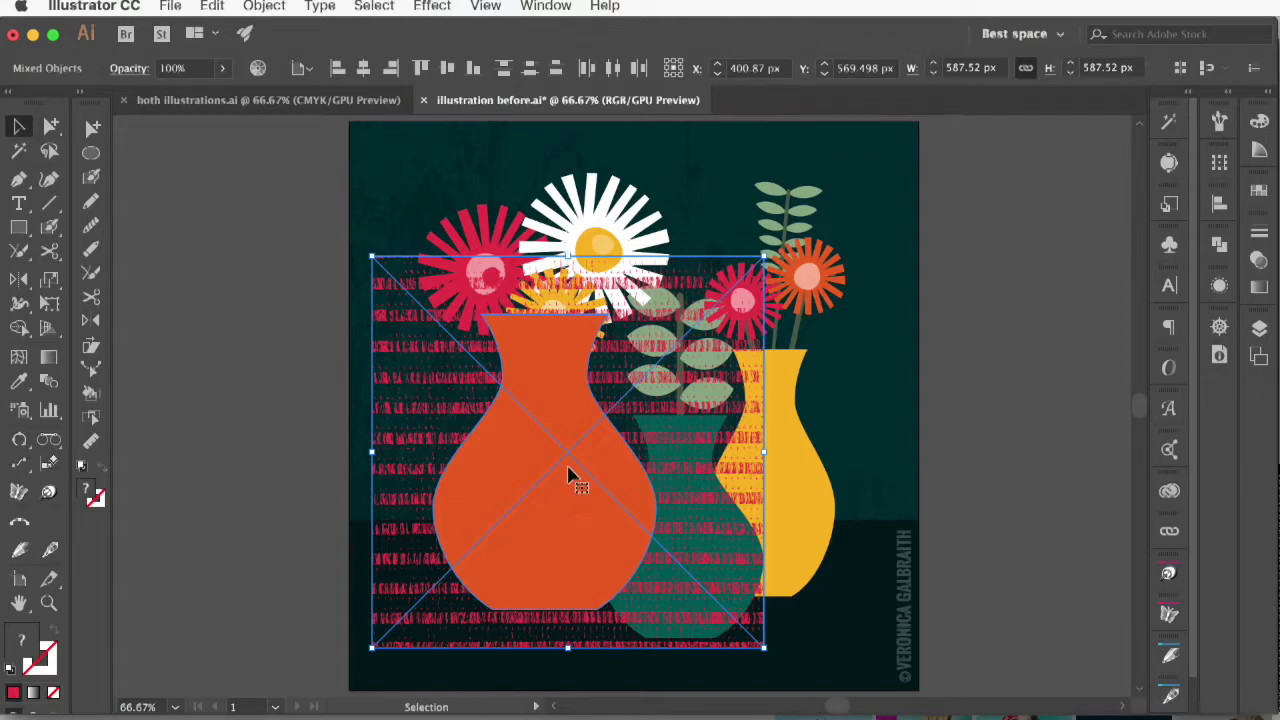
{"action": "left_click", "coordinate": [264, 6]}
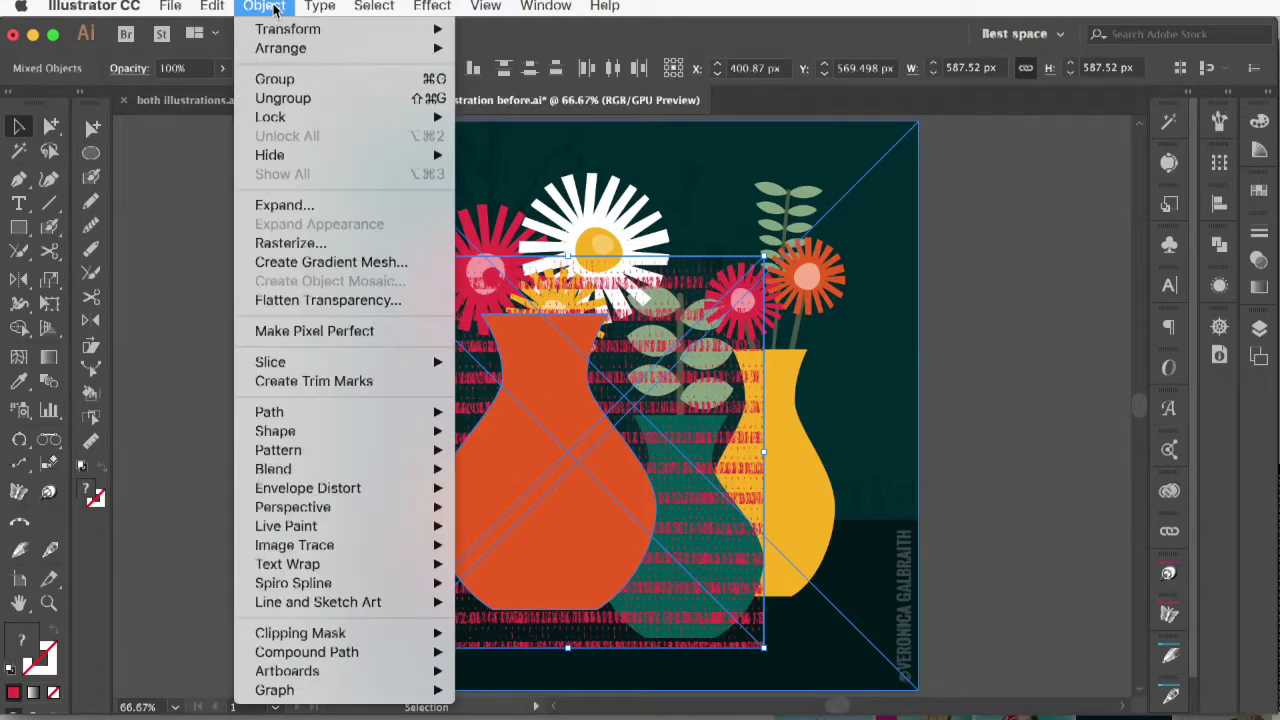
{"action": "mouse_move", "coordinate": [330, 634]}
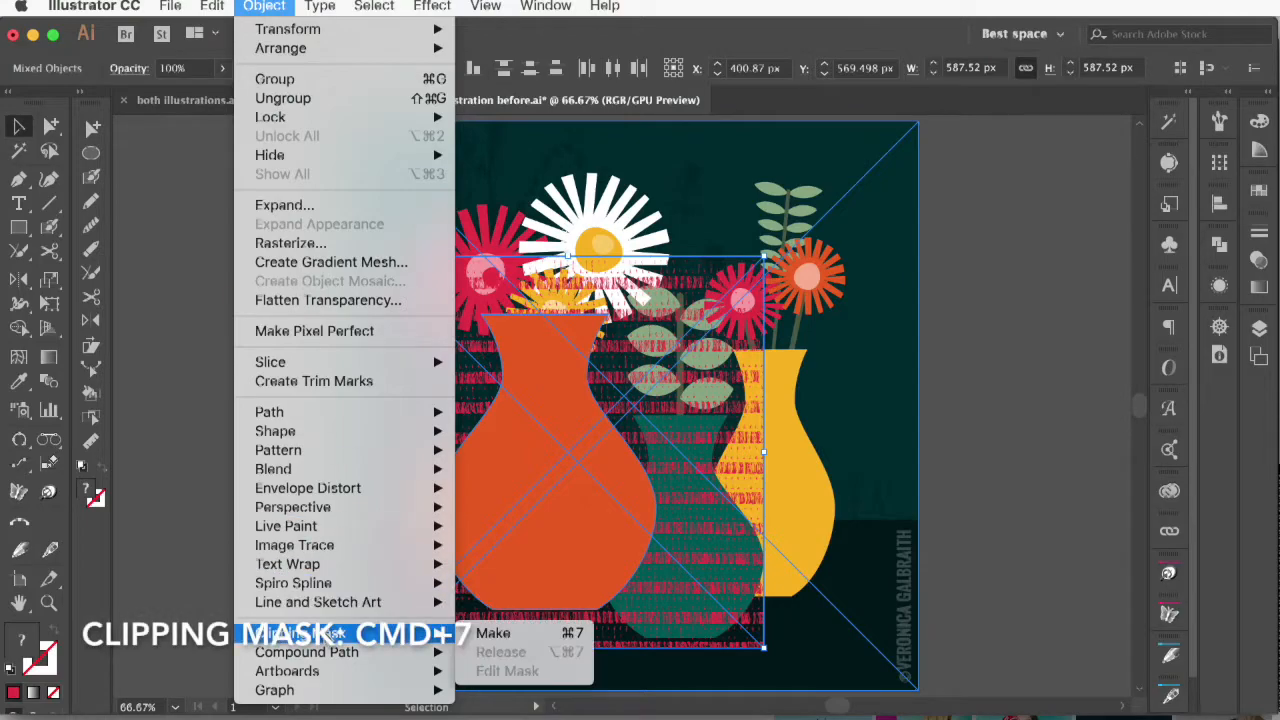
{"action": "left_click", "coordinate": [490, 636]}
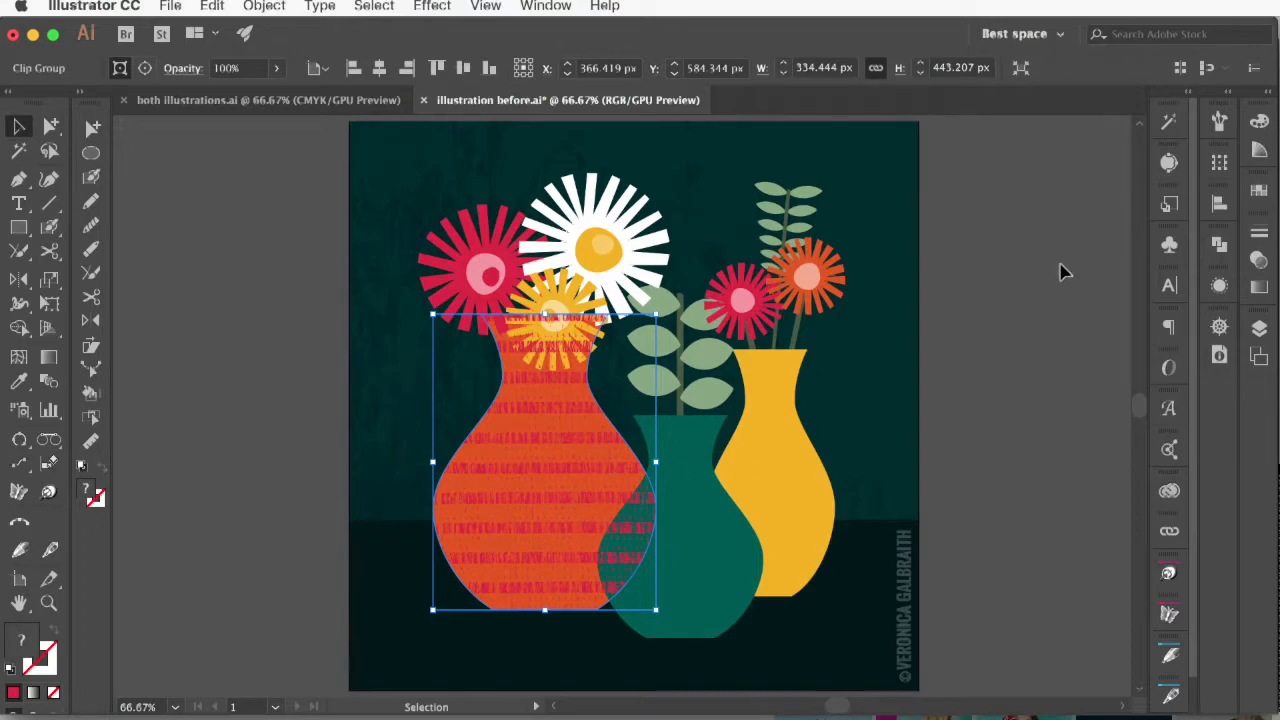
Step: Set the clipped vase texture to 20% opacity with the Multiply blending mode
{"action": "left_click", "coordinate": [1259, 259]}
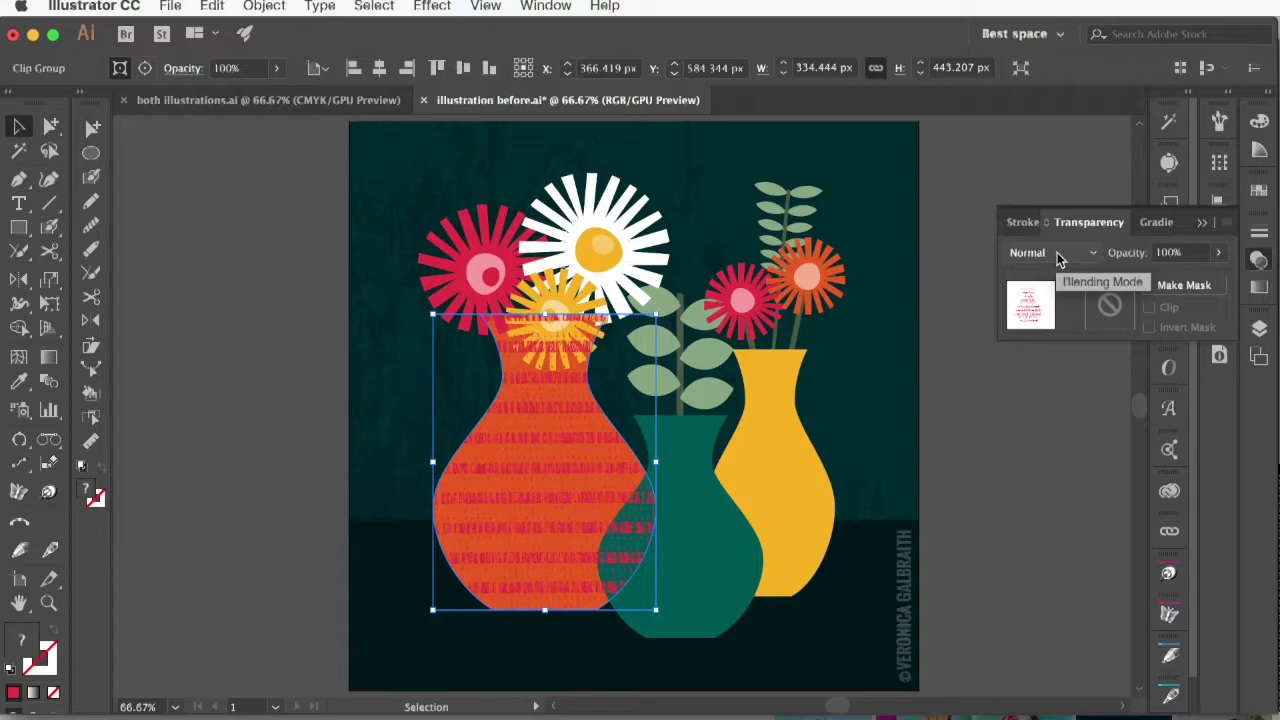
{"action": "left_click", "coordinate": [1127, 254]}
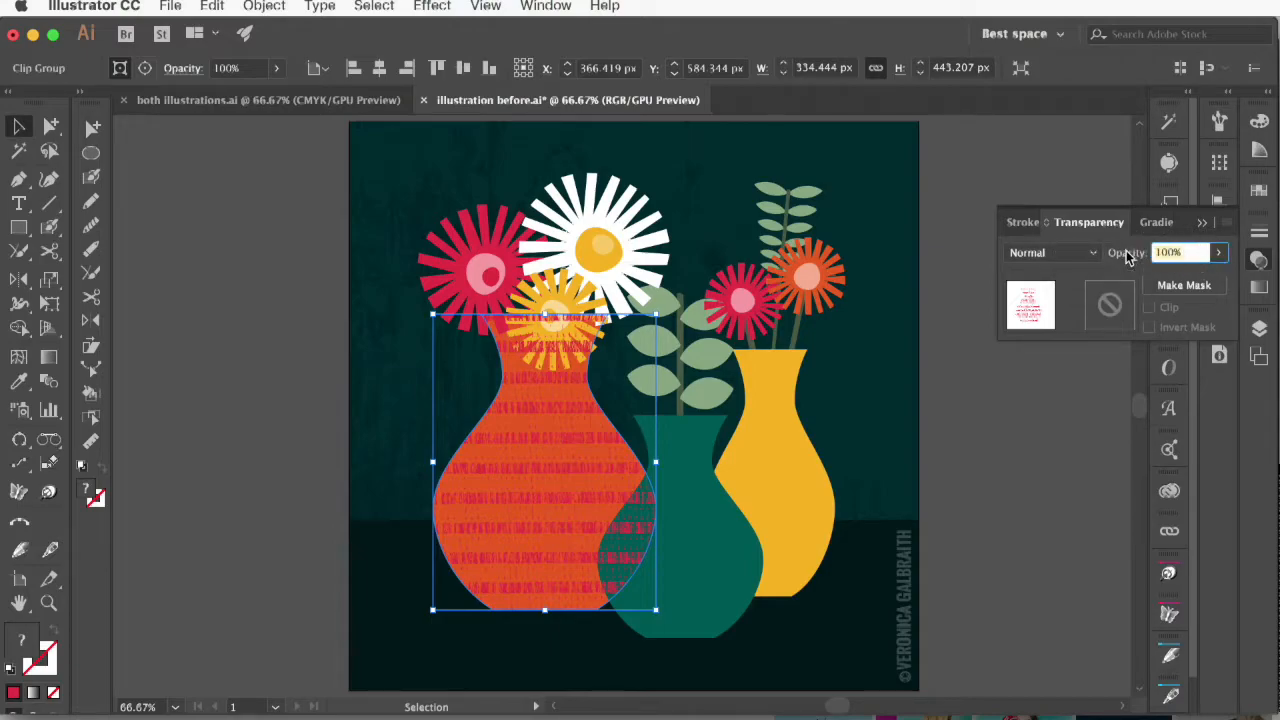
{"action": "type", "text": "20"}
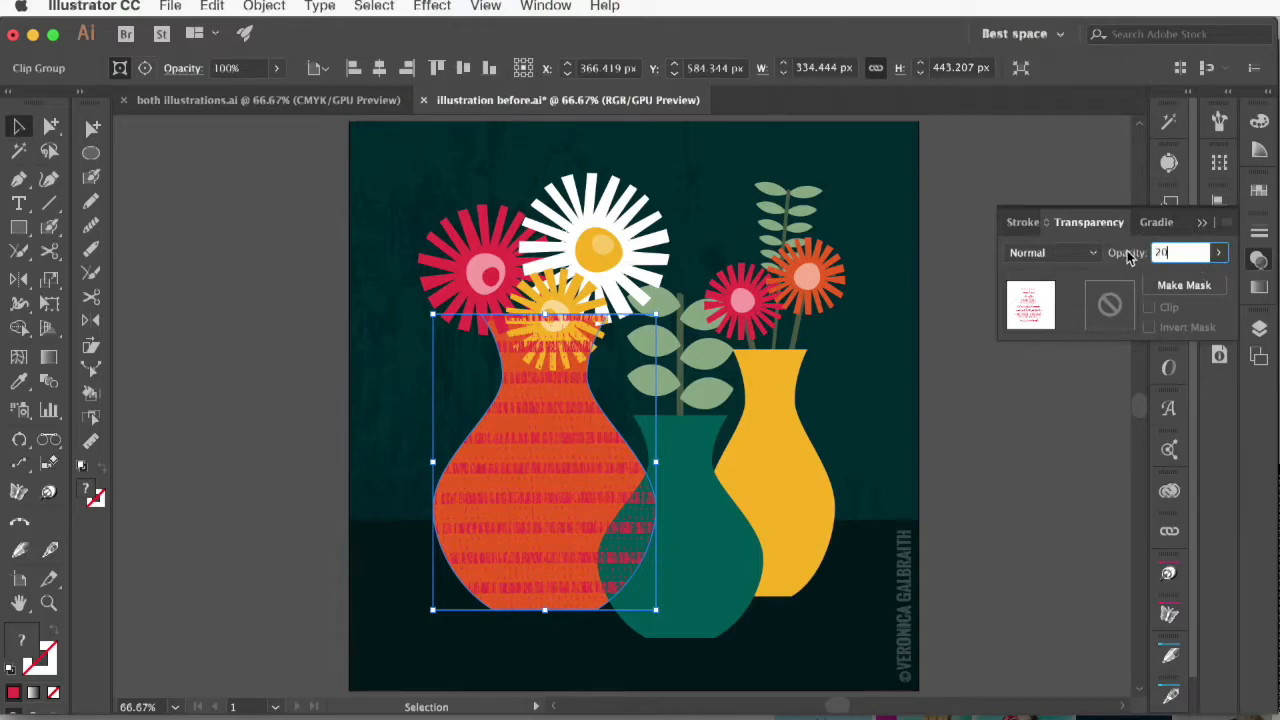
{"action": "left_click", "coordinate": [1073, 254]}
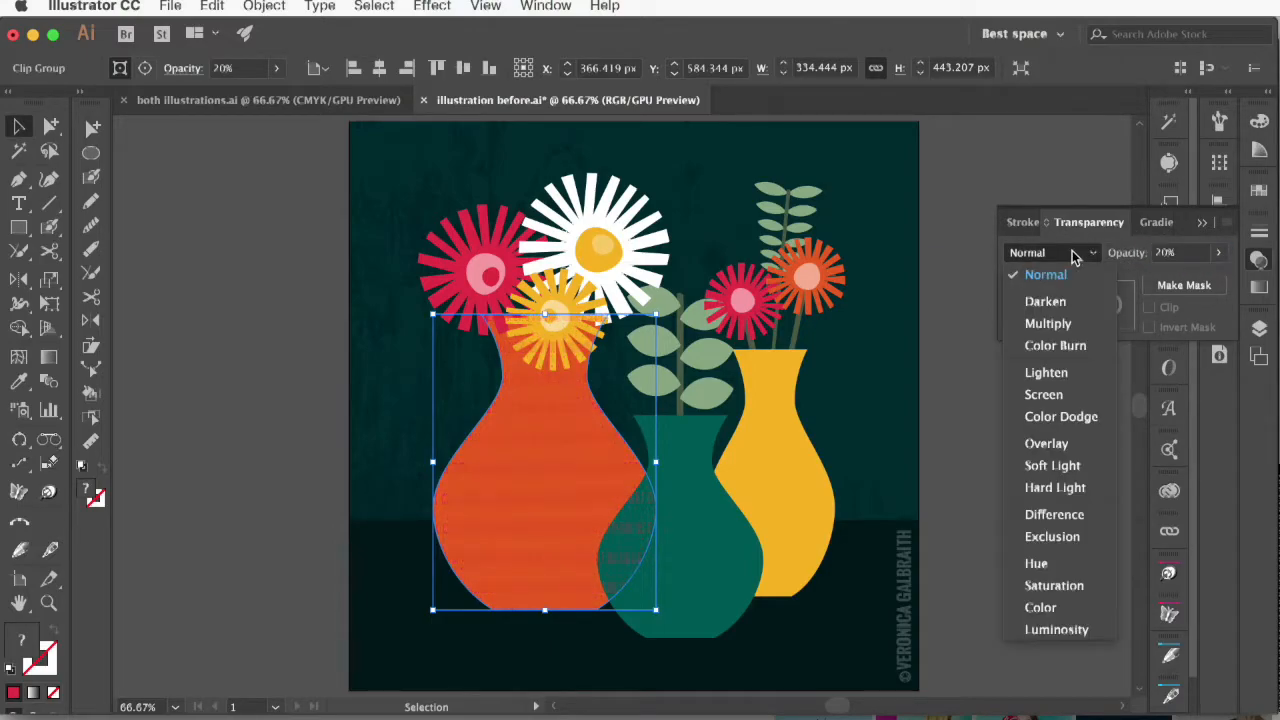
{"action": "left_click", "coordinate": [1068, 323]}
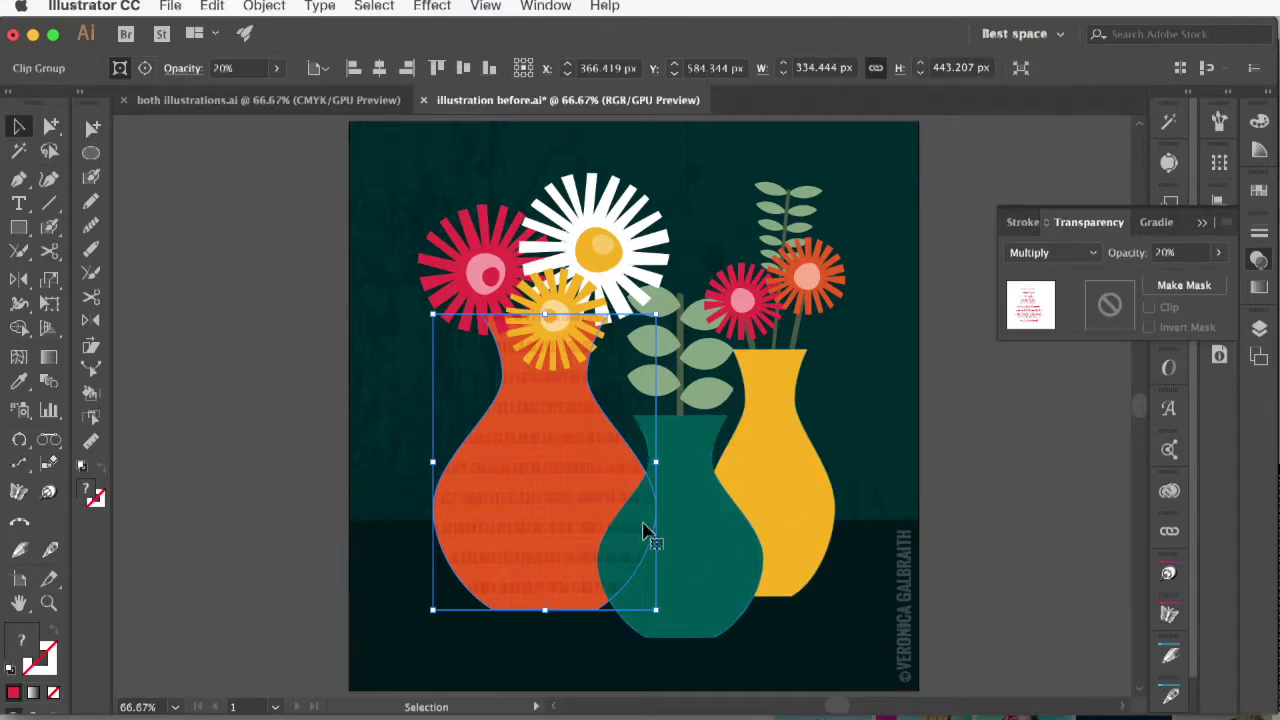
Step: Send the clipped vase texture backward behind the yellow flower and green vase, then deselect it
{"action": "right_click", "coordinate": [536, 481]}
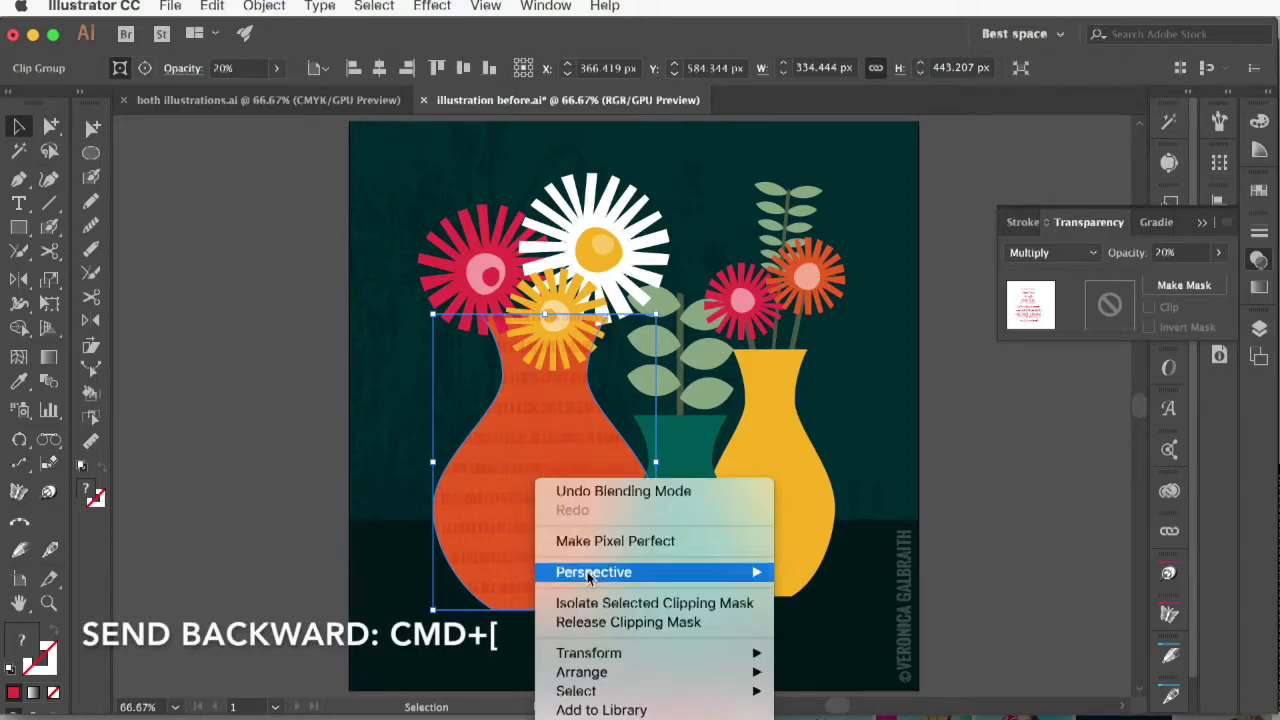
{"action": "mouse_move", "coordinate": [583, 673]}
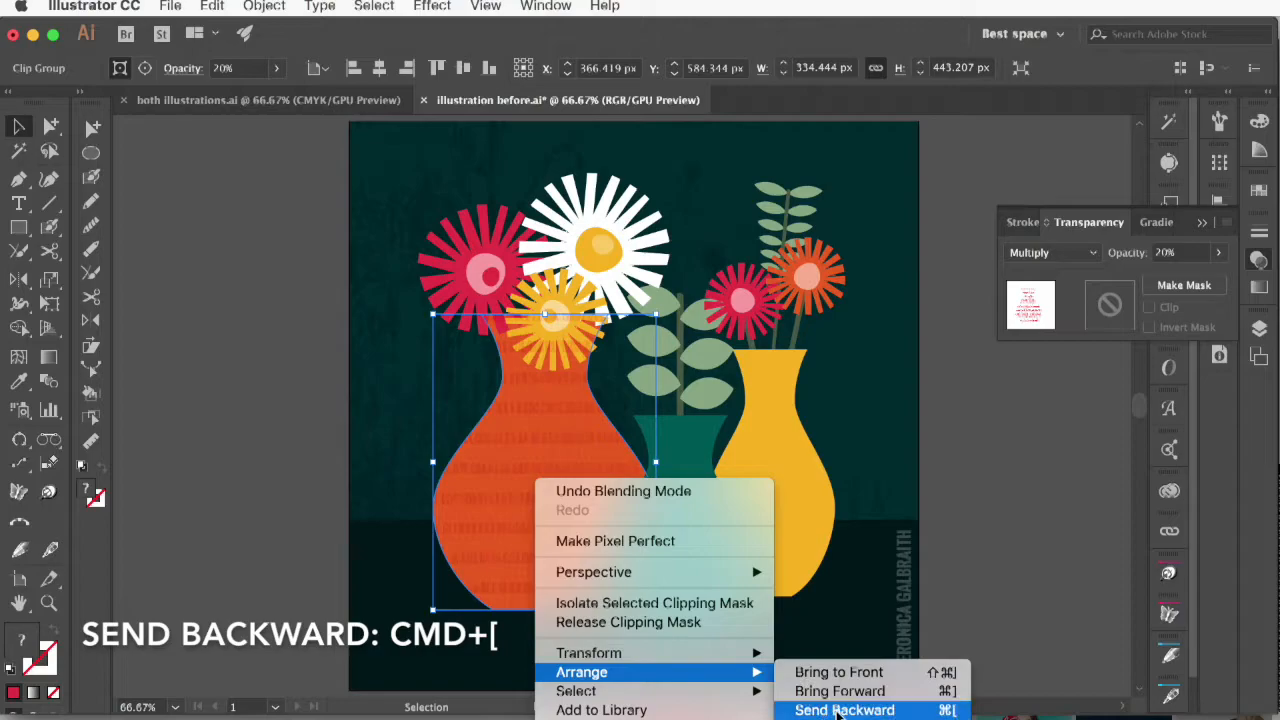
{"action": "left_click", "coordinate": [836, 710]}
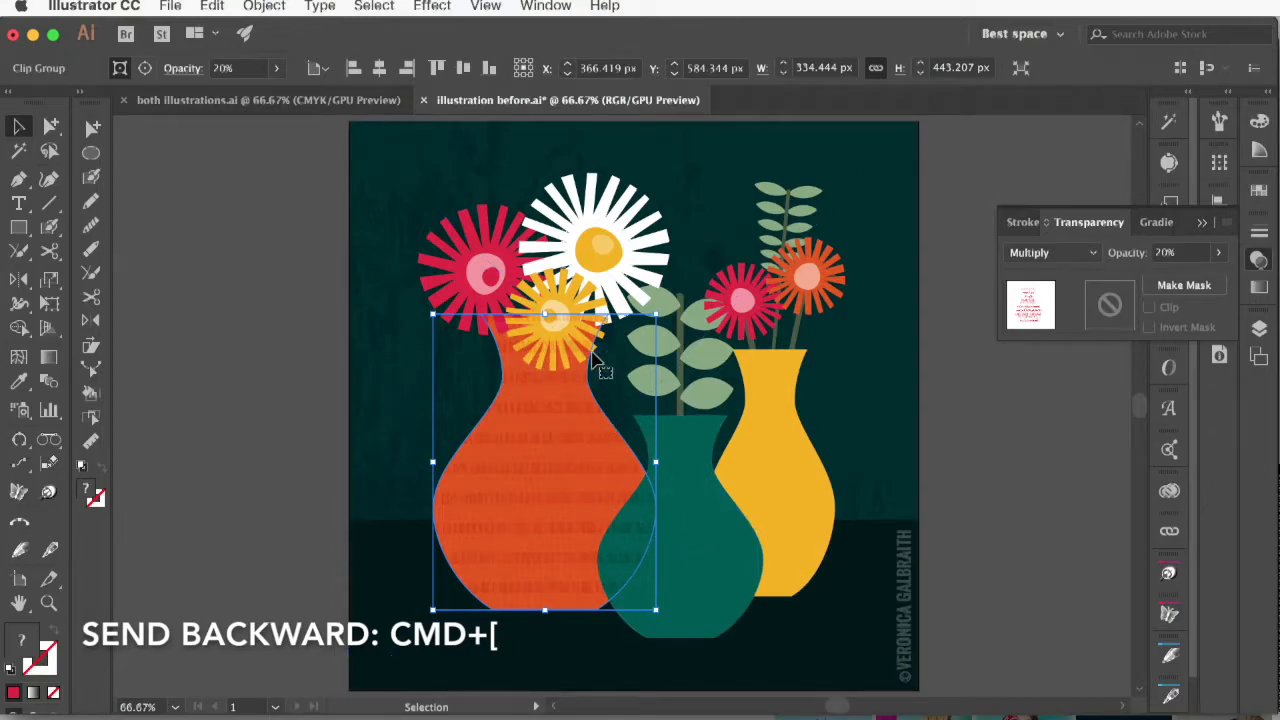
{"action": "left_click", "coordinate": [557, 420], "text": "alt+super"}
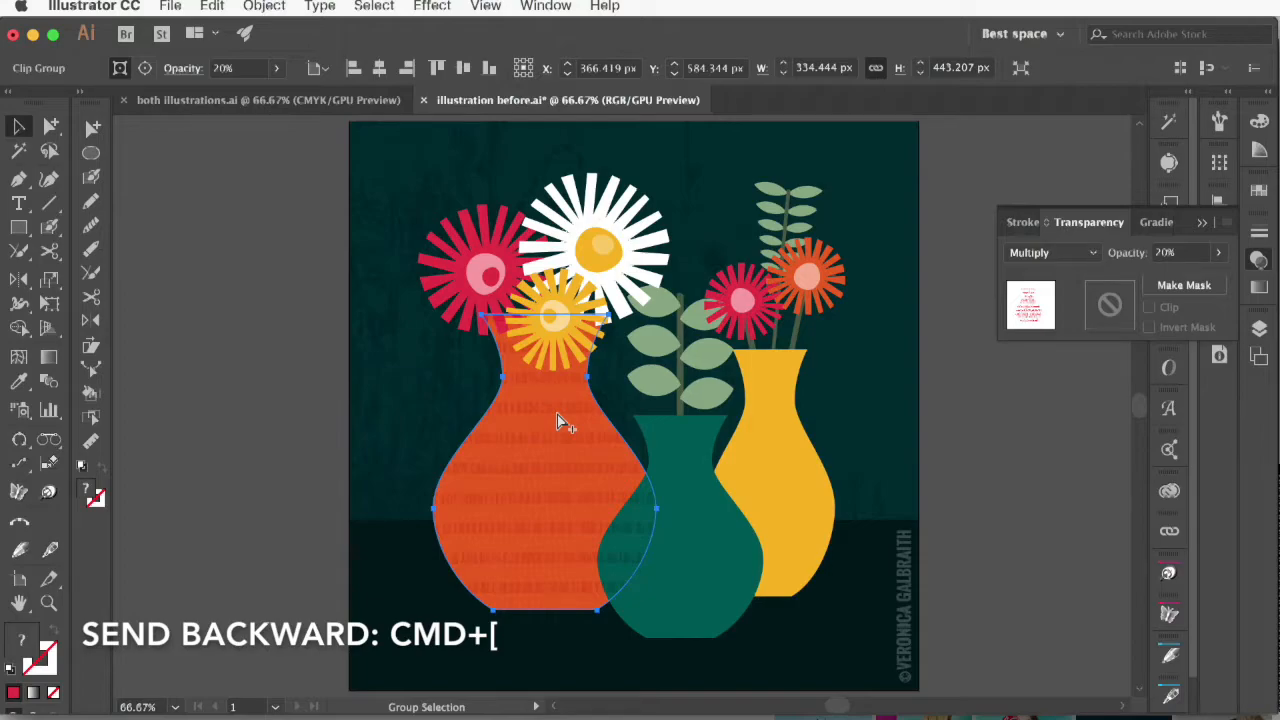
{"action": "left_click", "coordinate": [557, 420]}
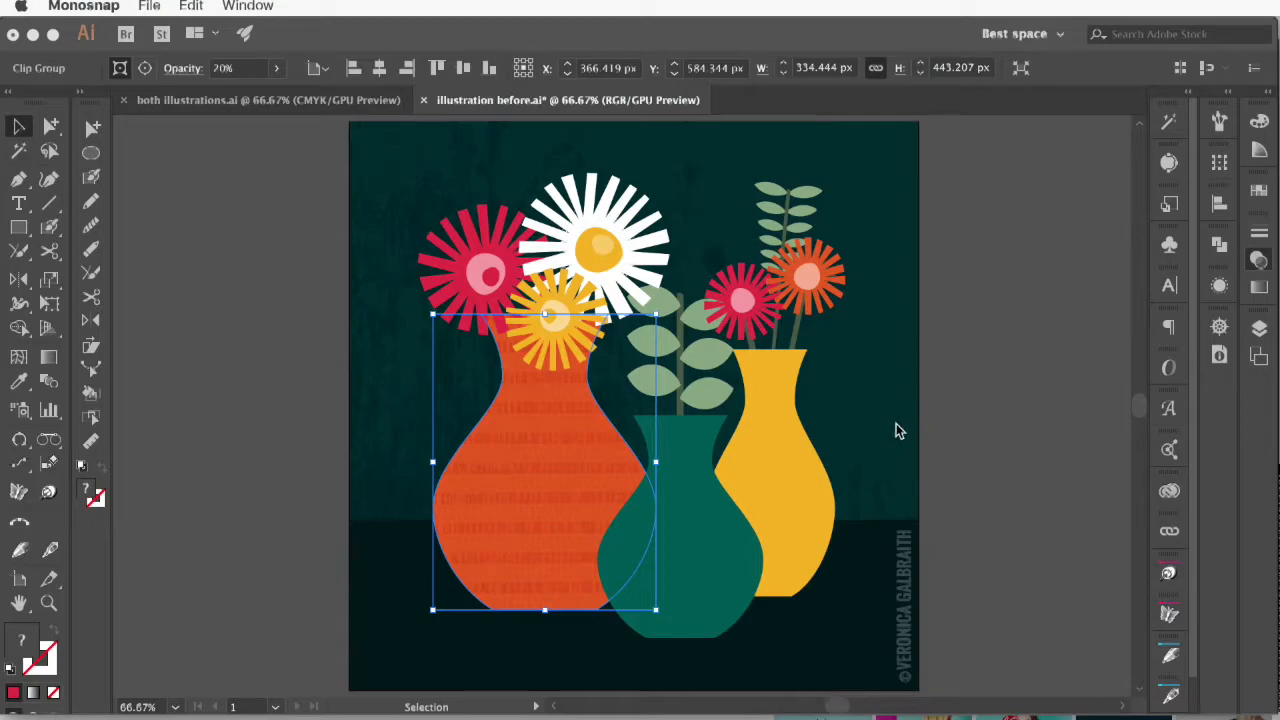
{"action": "left_click", "coordinate": [1011, 420]}
{"action": "left_click", "coordinate": [995, 424]}
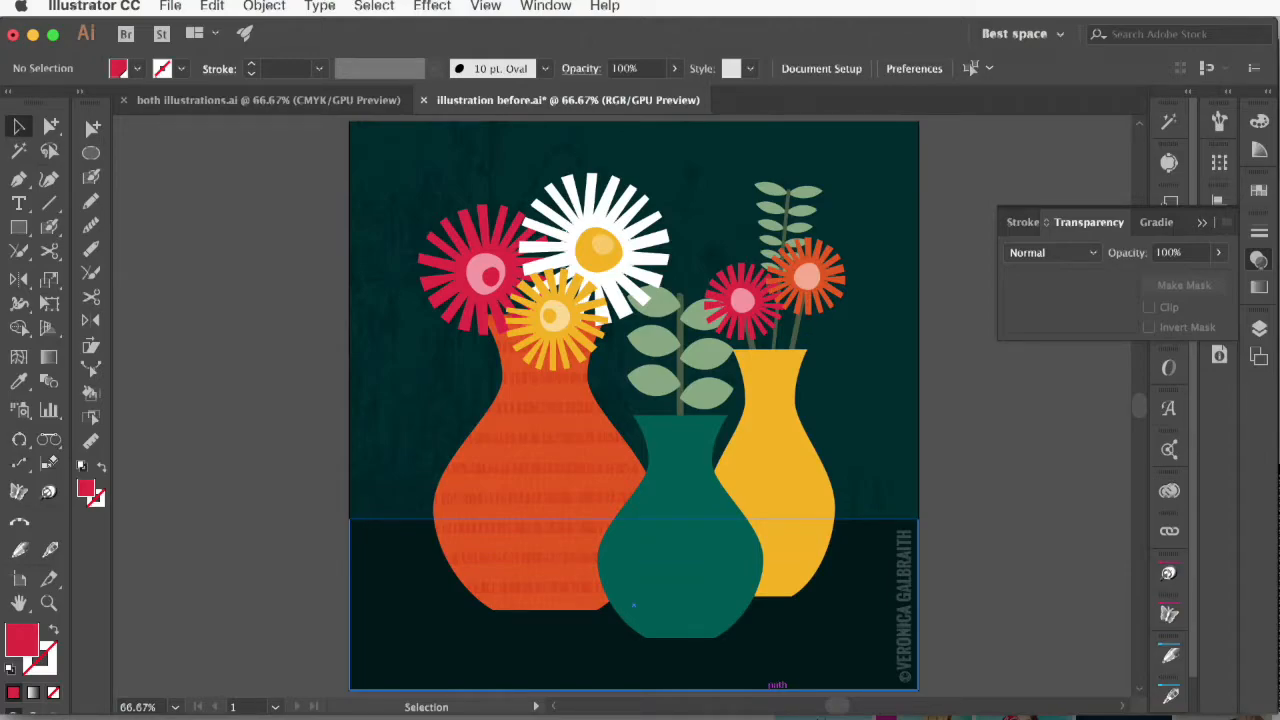
Step: Switch to Bridge and open the texture photo "Free texture 13 | Pitter Pattern.jpg" in Photoshop
{"action": "key", "text": "super+Tab"}
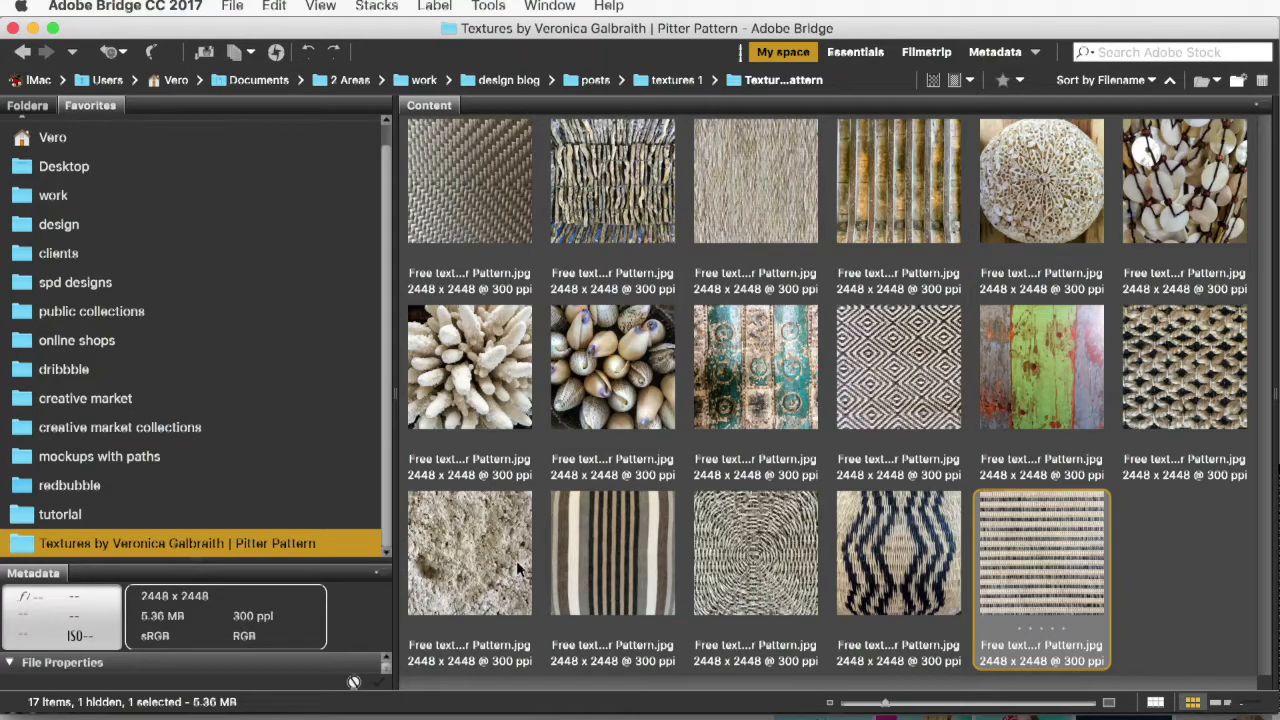
{"action": "double_click", "coordinate": [445, 552]}
{"action": "left_click", "coordinate": [759, 504]}
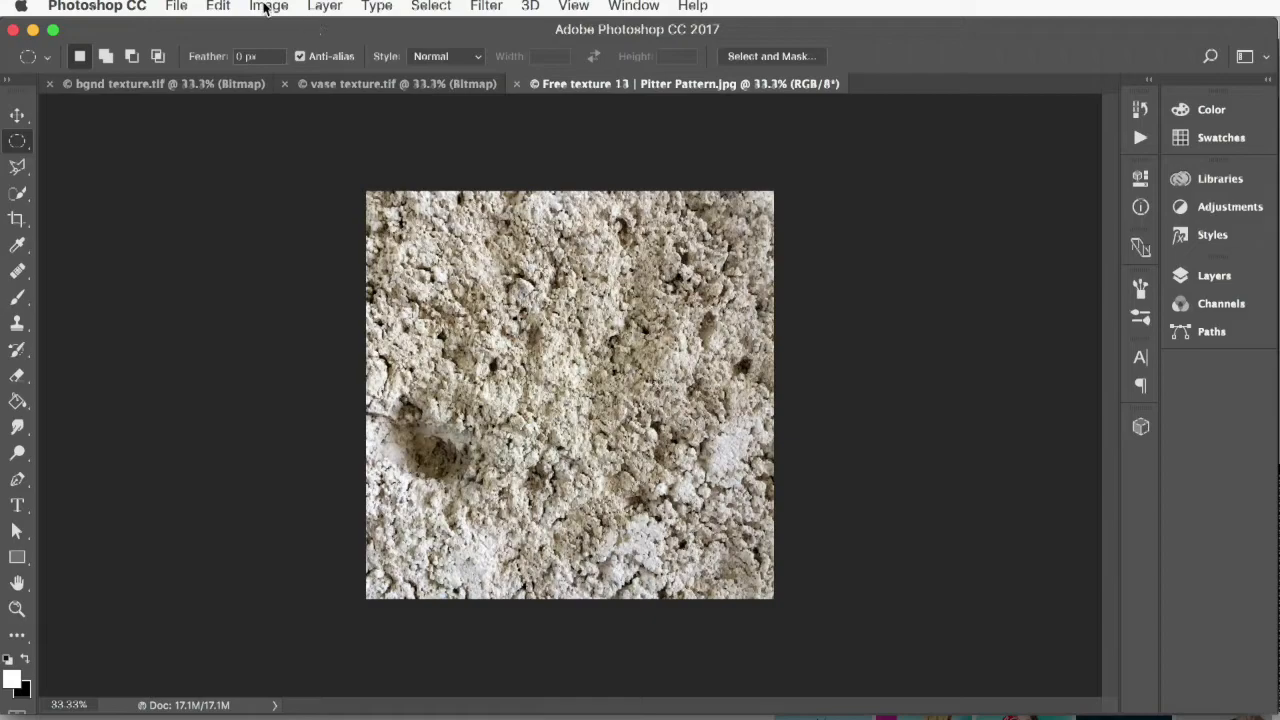
Step: Apply a Threshold adjustment at level 80 to the rough stone texture photo
{"action": "left_click", "coordinate": [267, 8]}
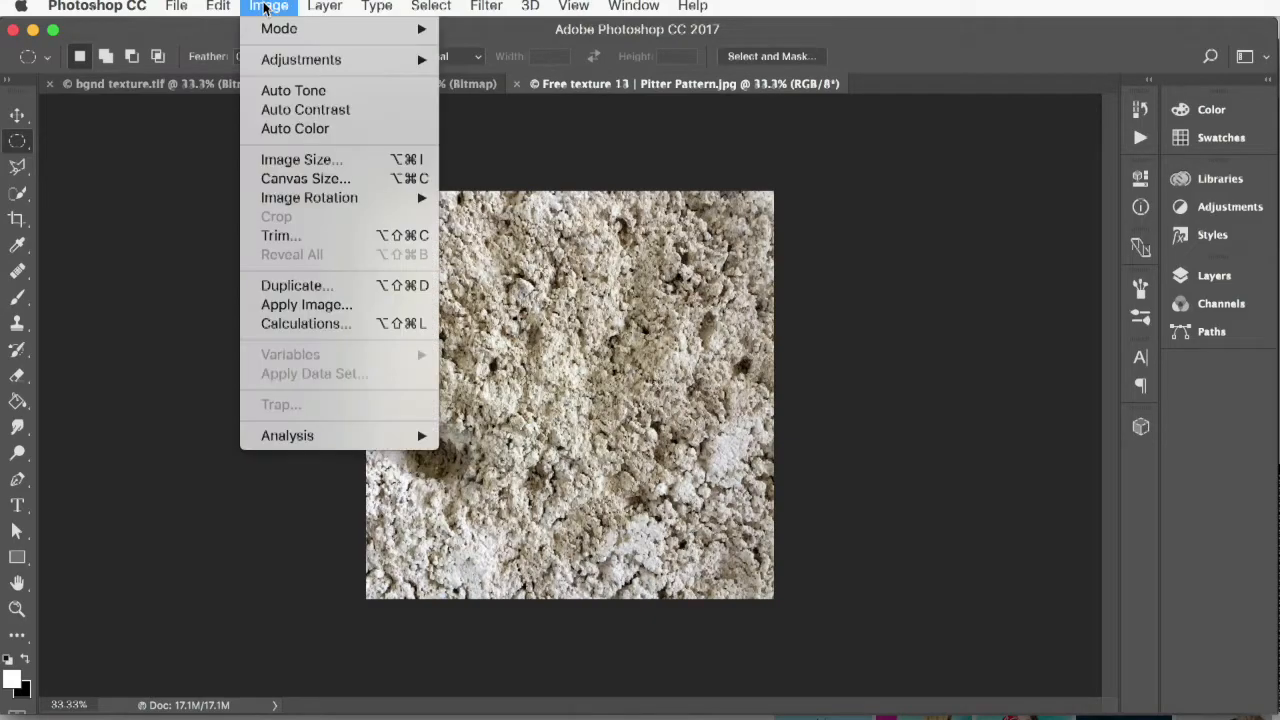
{"action": "mouse_move", "coordinate": [265, 60]}
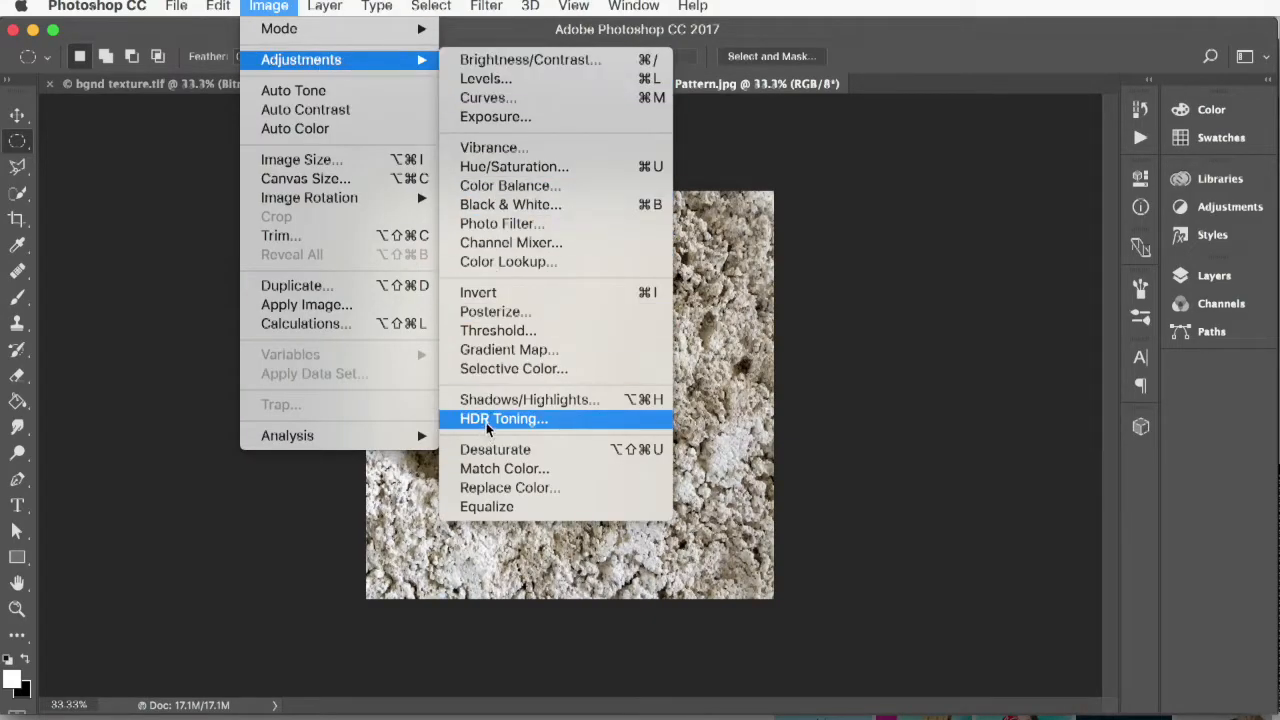
{"action": "left_click", "coordinate": [498, 330]}
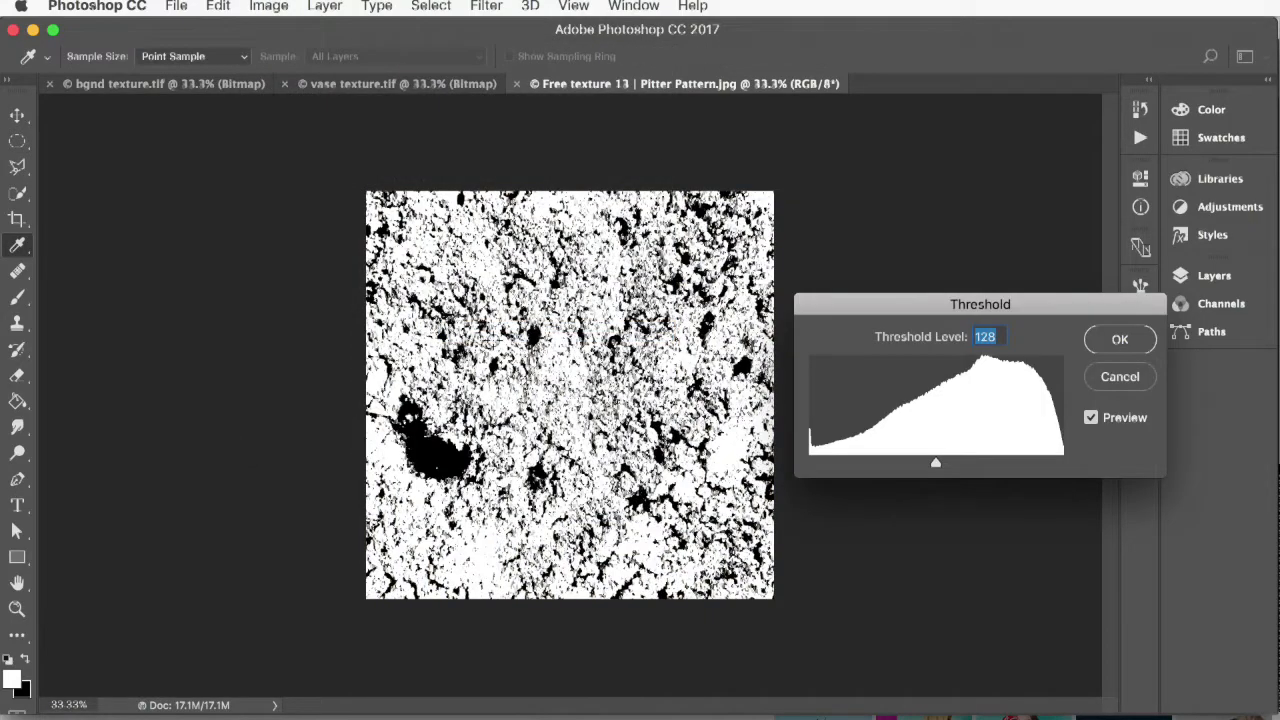
{"action": "left_click_drag", "start_coordinate": [932, 465], "coordinate": [889, 465]}
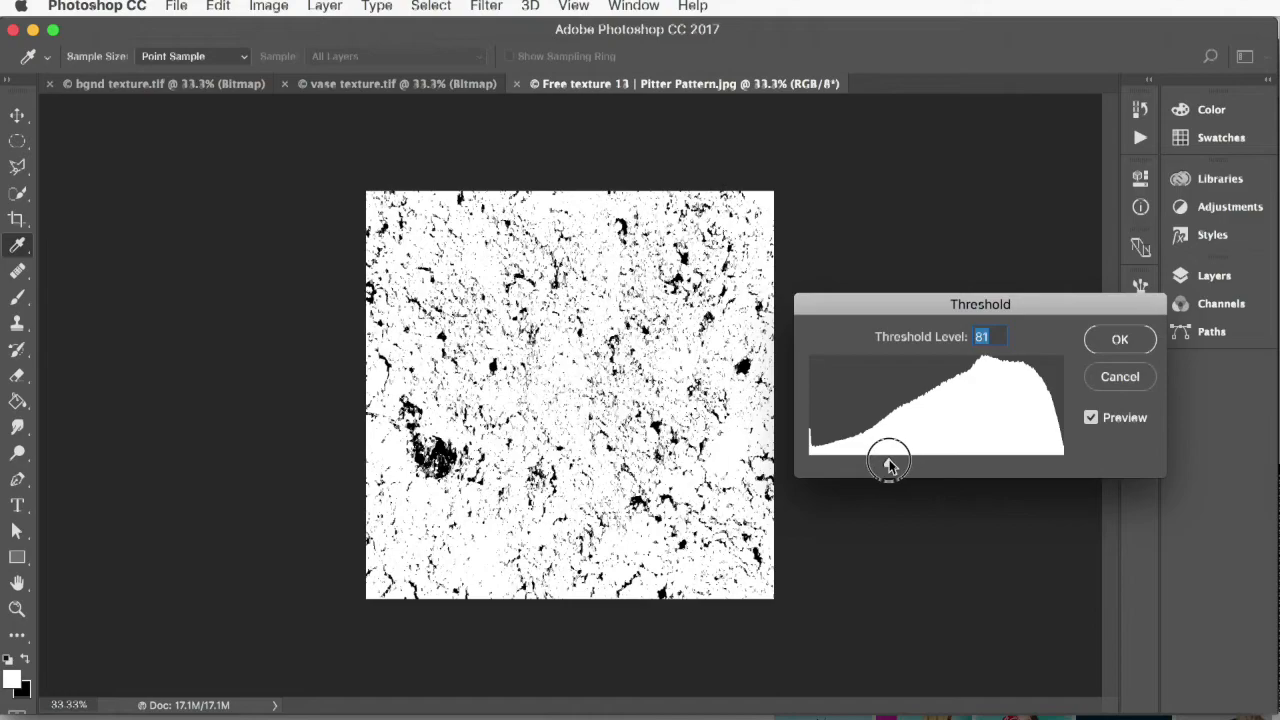
{"action": "left_click", "coordinate": [1120, 339]}
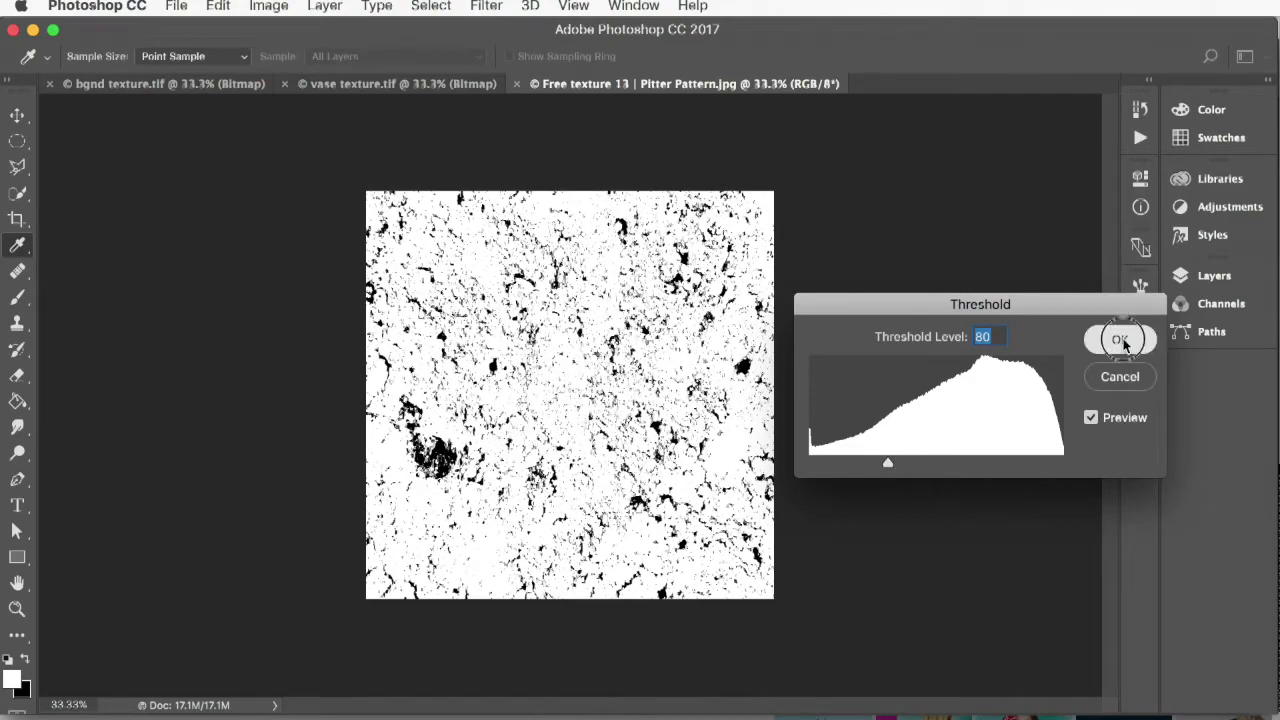
Step: Convert the black-and-white stone texture to Grayscale, discarding its color information, and then to Bitmap mode
{"action": "key", "text": "m"}
{"action": "left_click", "coordinate": [270, 7]}
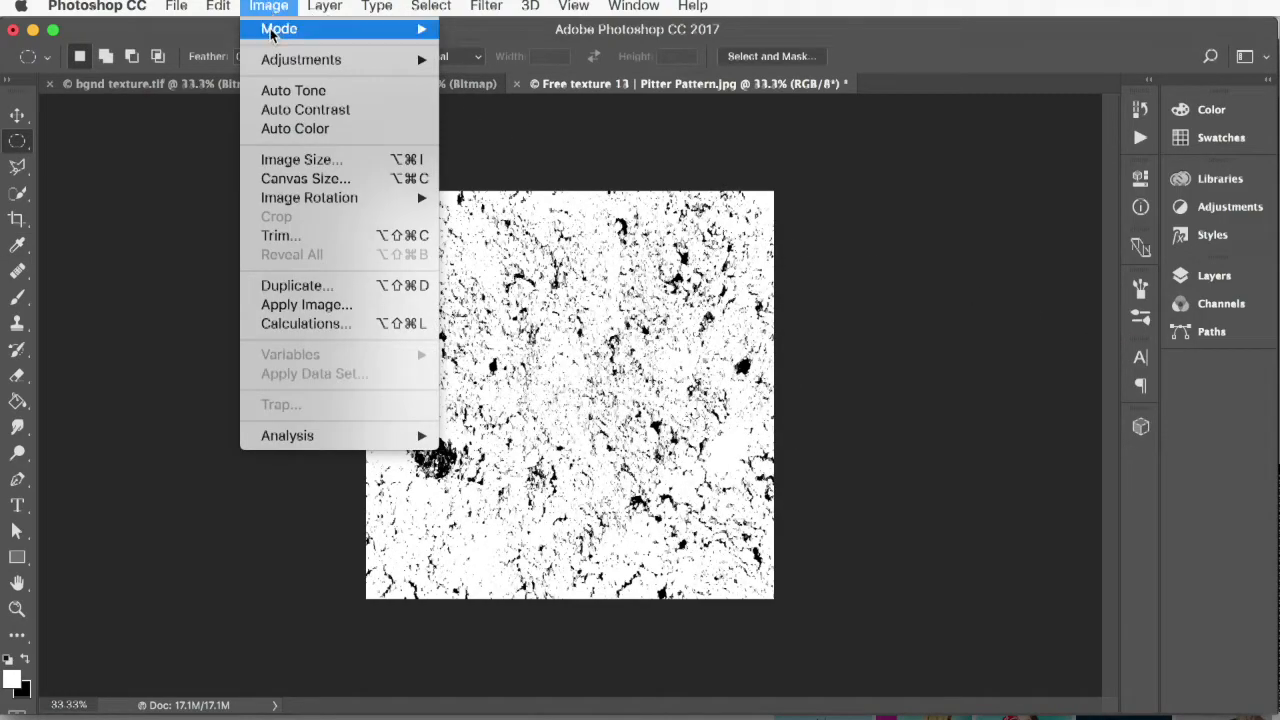
{"action": "mouse_move", "coordinate": [275, 32]}
{"action": "left_click", "coordinate": [491, 53]}
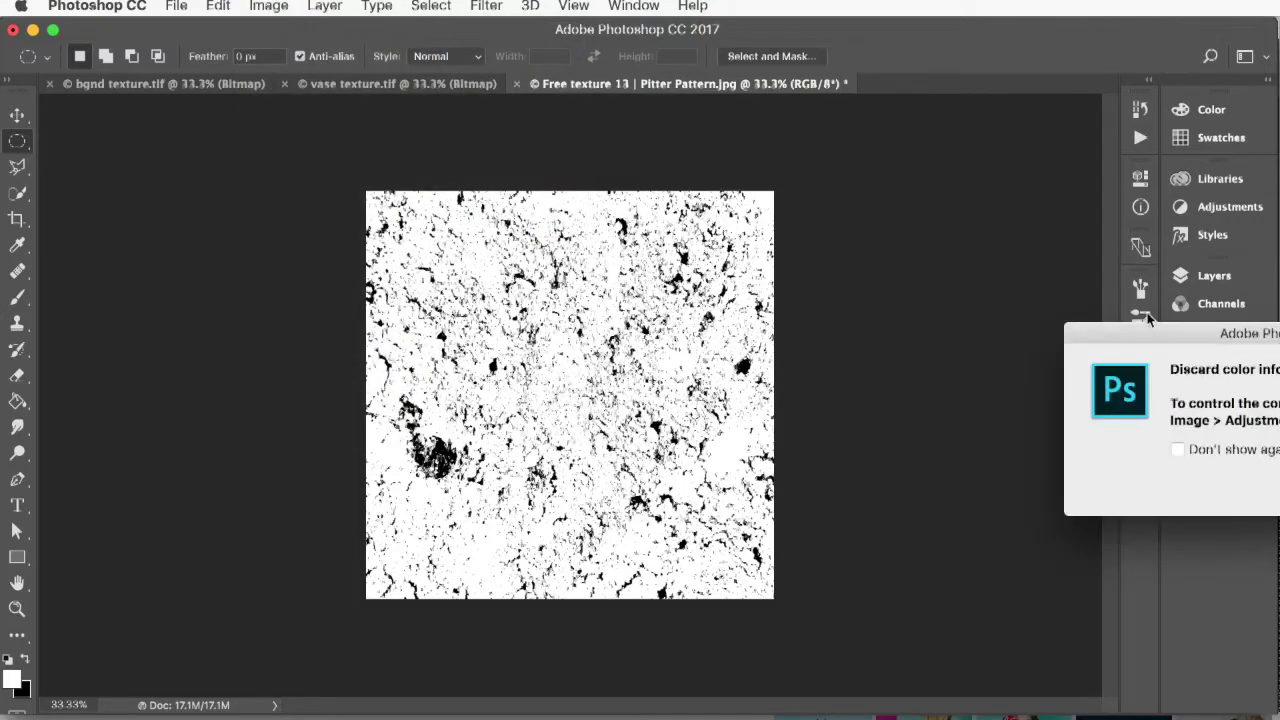
{"action": "left_click_drag", "start_coordinate": [1163, 308], "coordinate": [835, 286]}
{"action": "left_click", "coordinate": [1112, 442]}
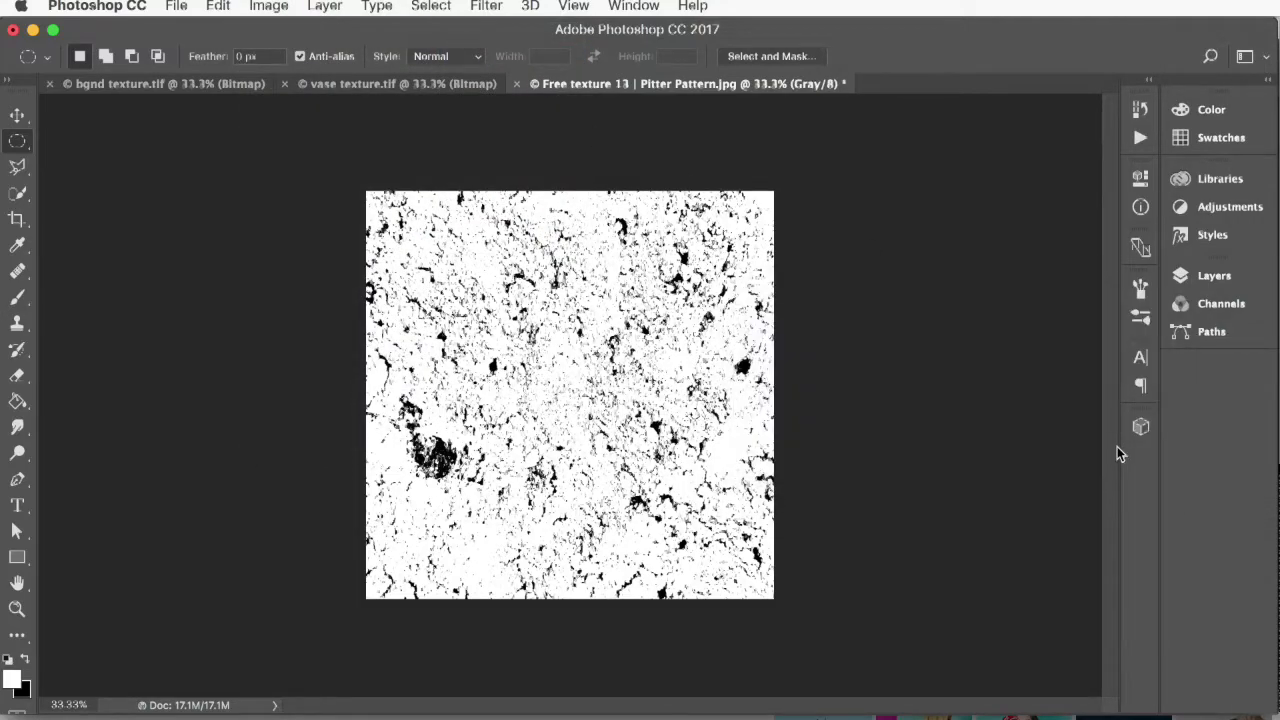
{"action": "left_click", "coordinate": [268, 7]}
{"action": "mouse_move", "coordinate": [280, 28]}
{"action": "left_click", "coordinate": [487, 33]}
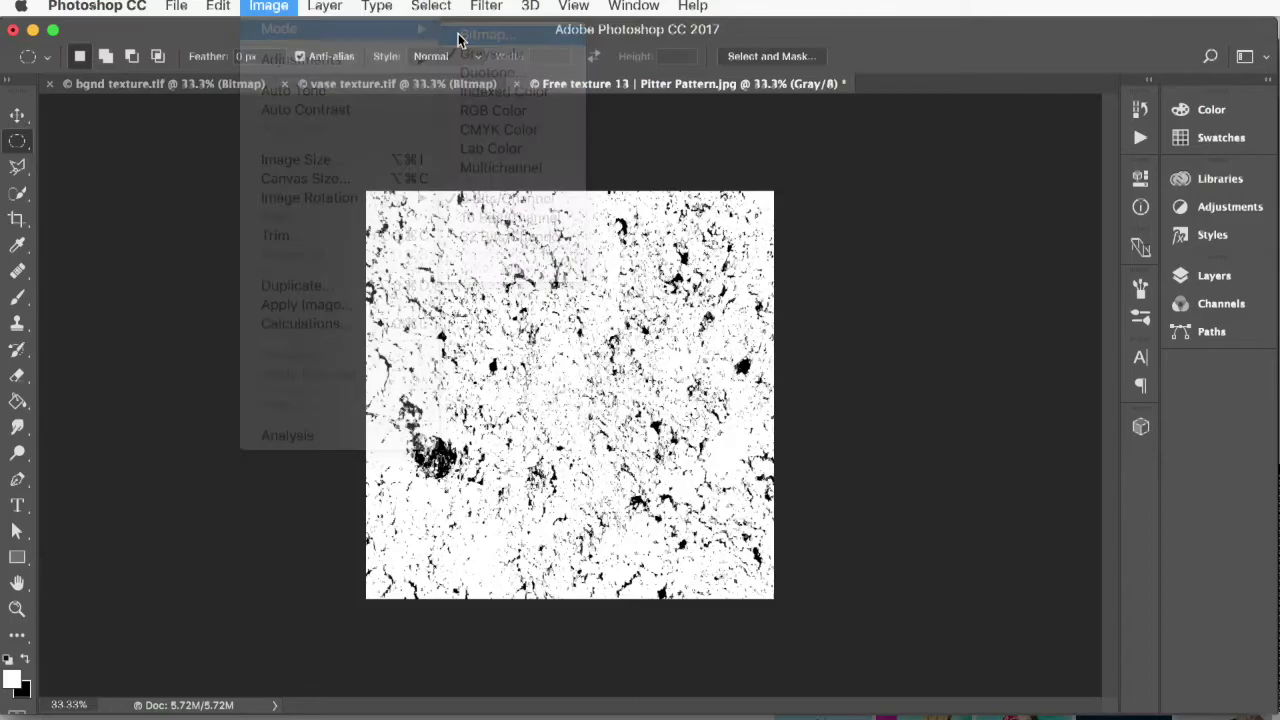
{"action": "left_click", "coordinate": [1050, 350]}
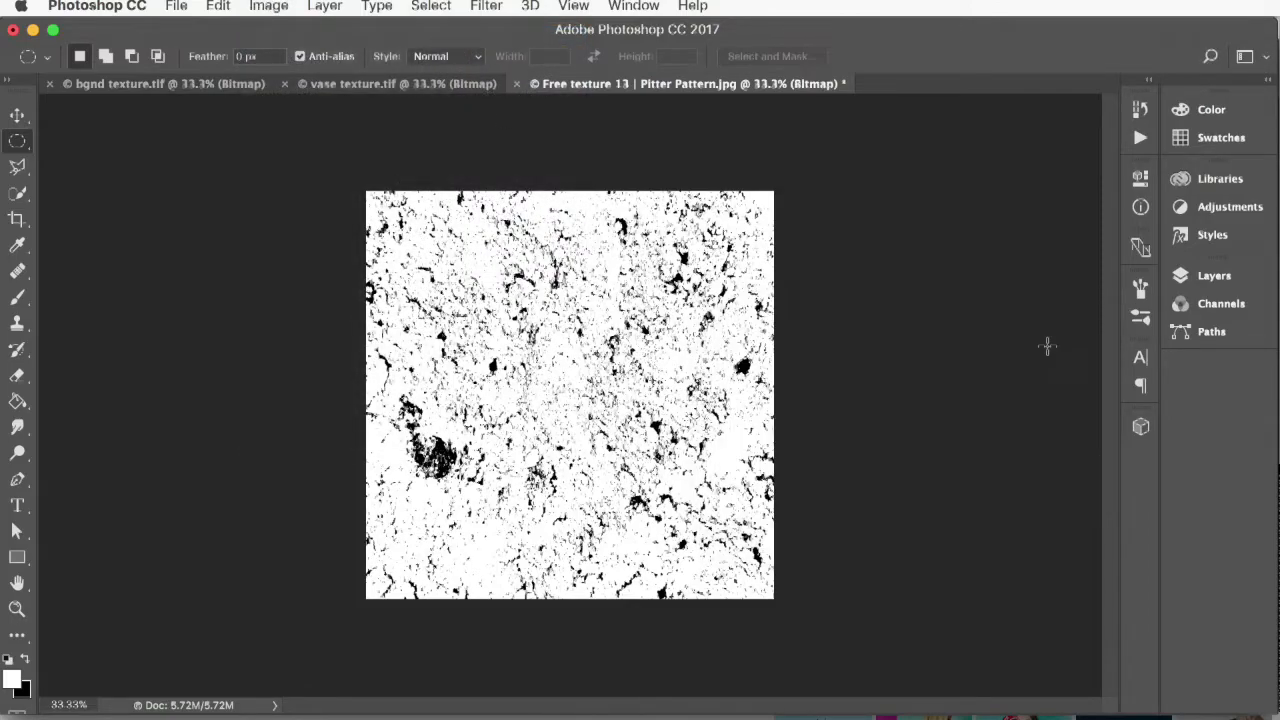
Step: Save the bitmap as "leaf texture.tif" in the tutorial folder inside textures tutorial, in TIFF format with LZW compression
{"action": "left_click", "coordinate": [174, 7]}
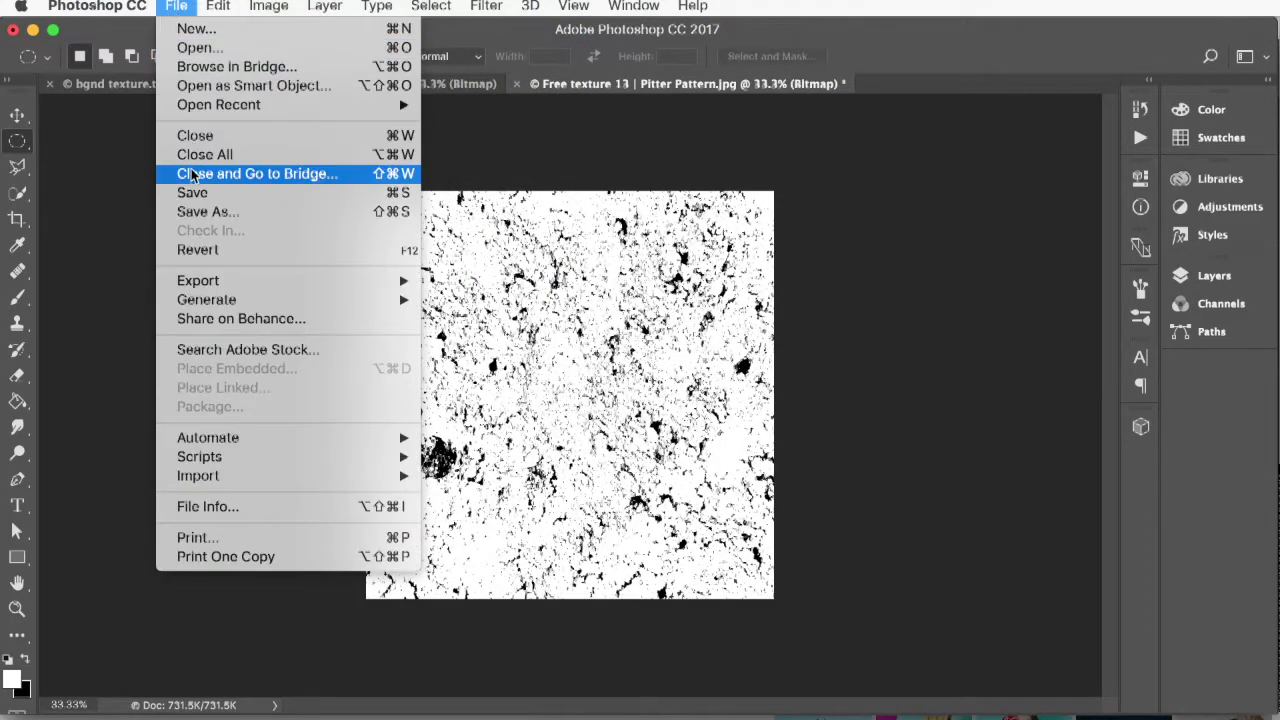
{"action": "left_click", "coordinate": [196, 202]}
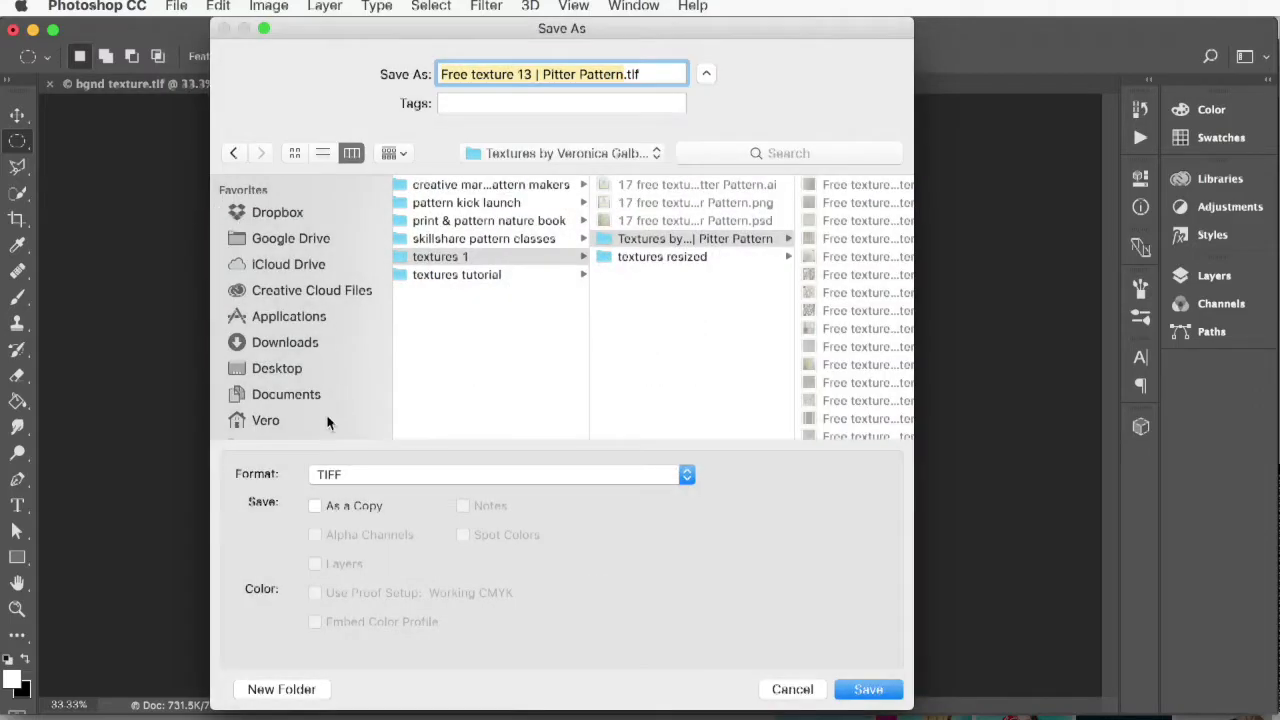
{"action": "left_click", "coordinate": [479, 276]}
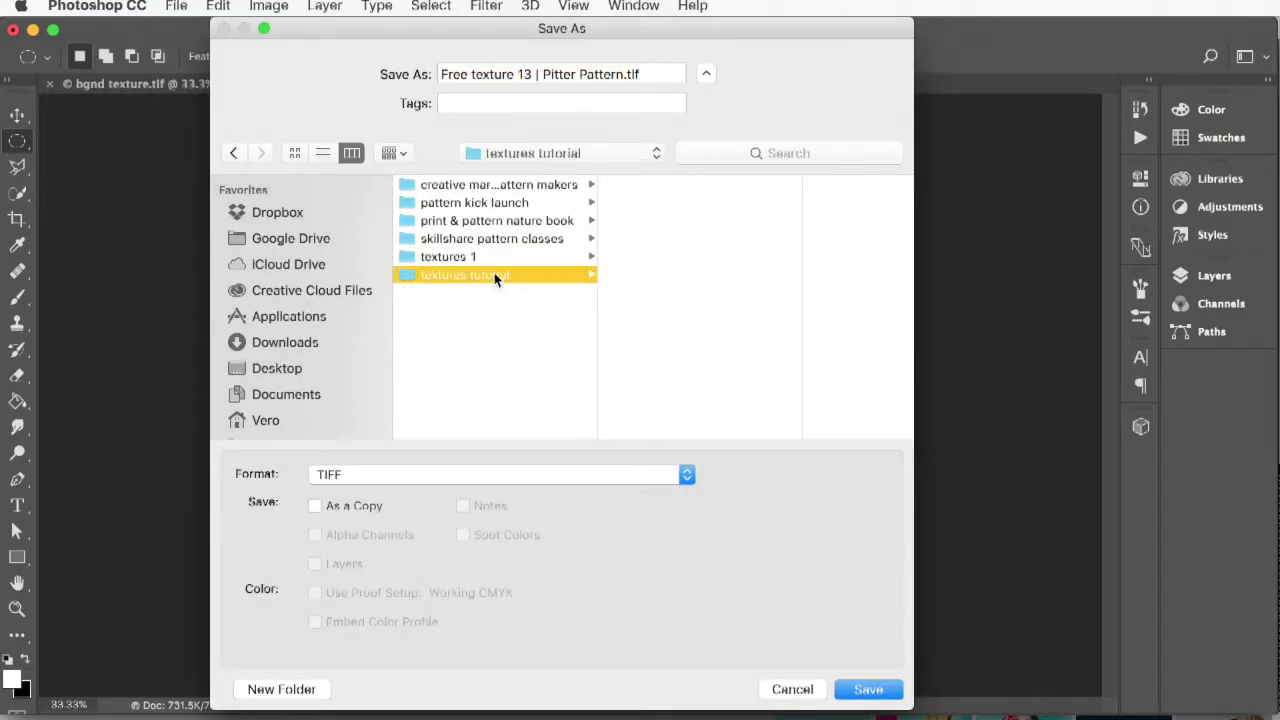
{"action": "left_click", "coordinate": [641, 258]}
{"action": "left_click", "coordinate": [756, 240]}
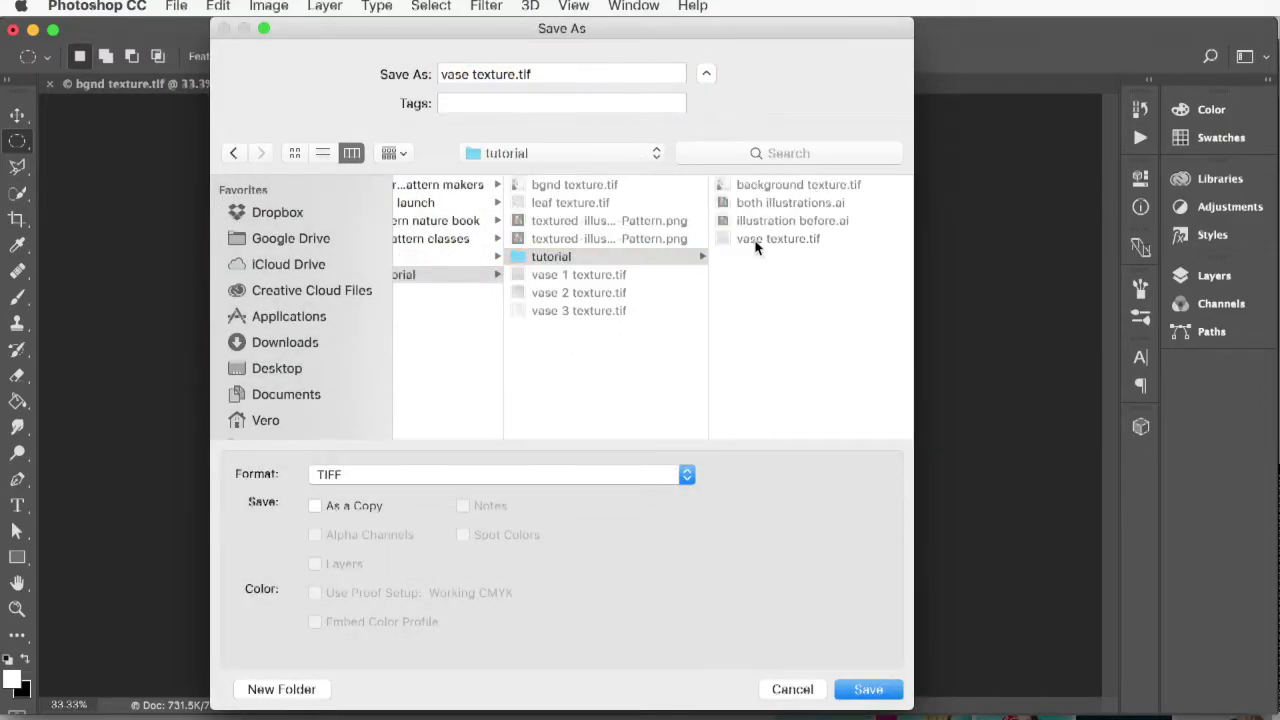
{"action": "double_click", "coordinate": [460, 75]}
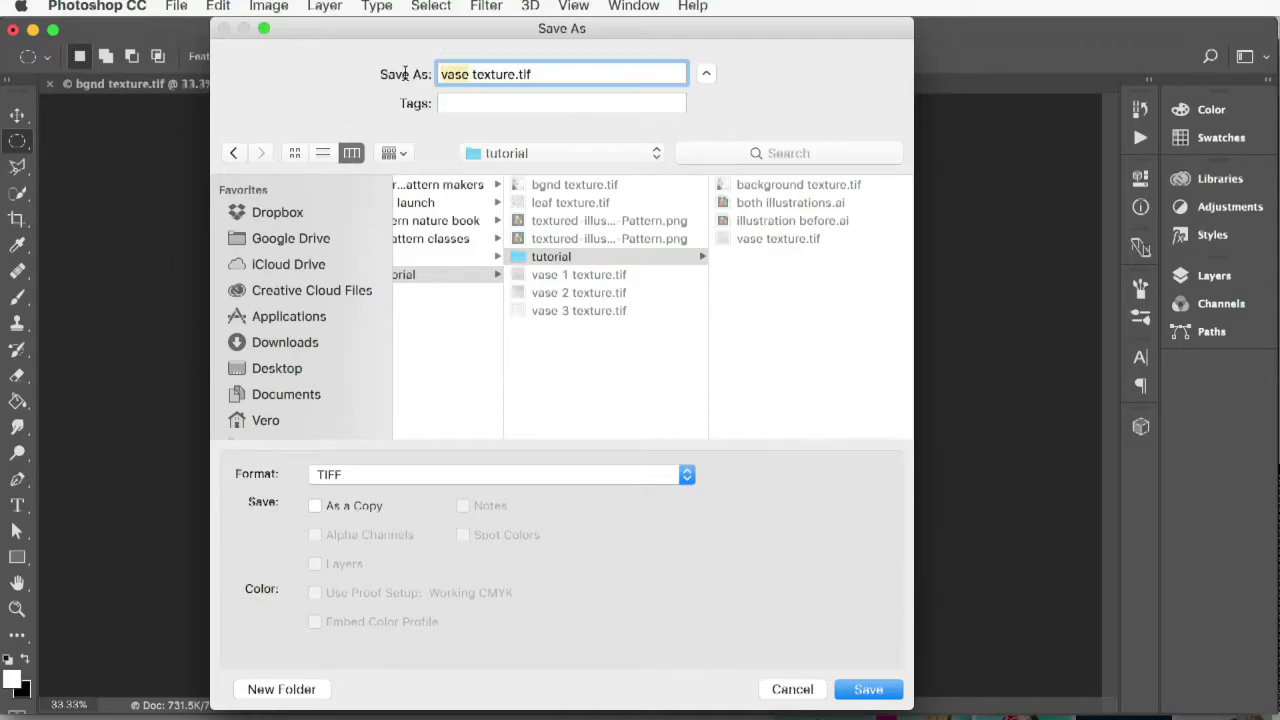
{"action": "type", "text": "leaf"}
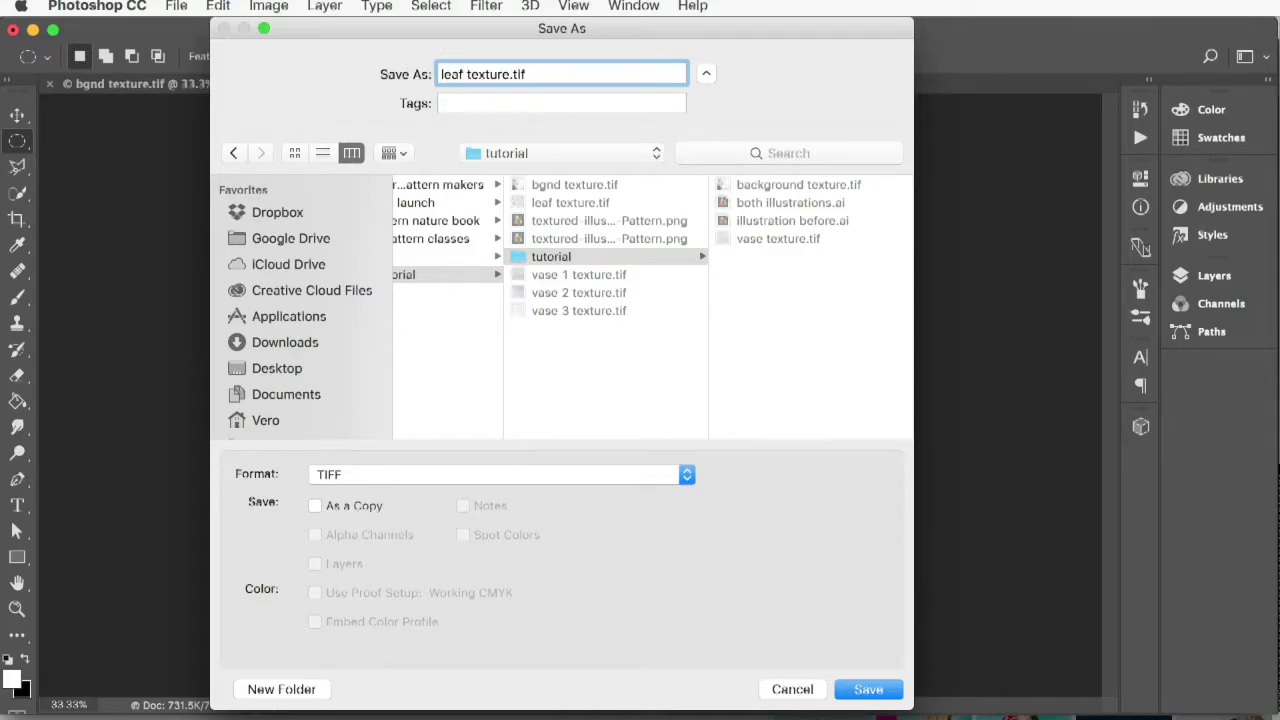
{"action": "left_click", "coordinate": [868, 689]}
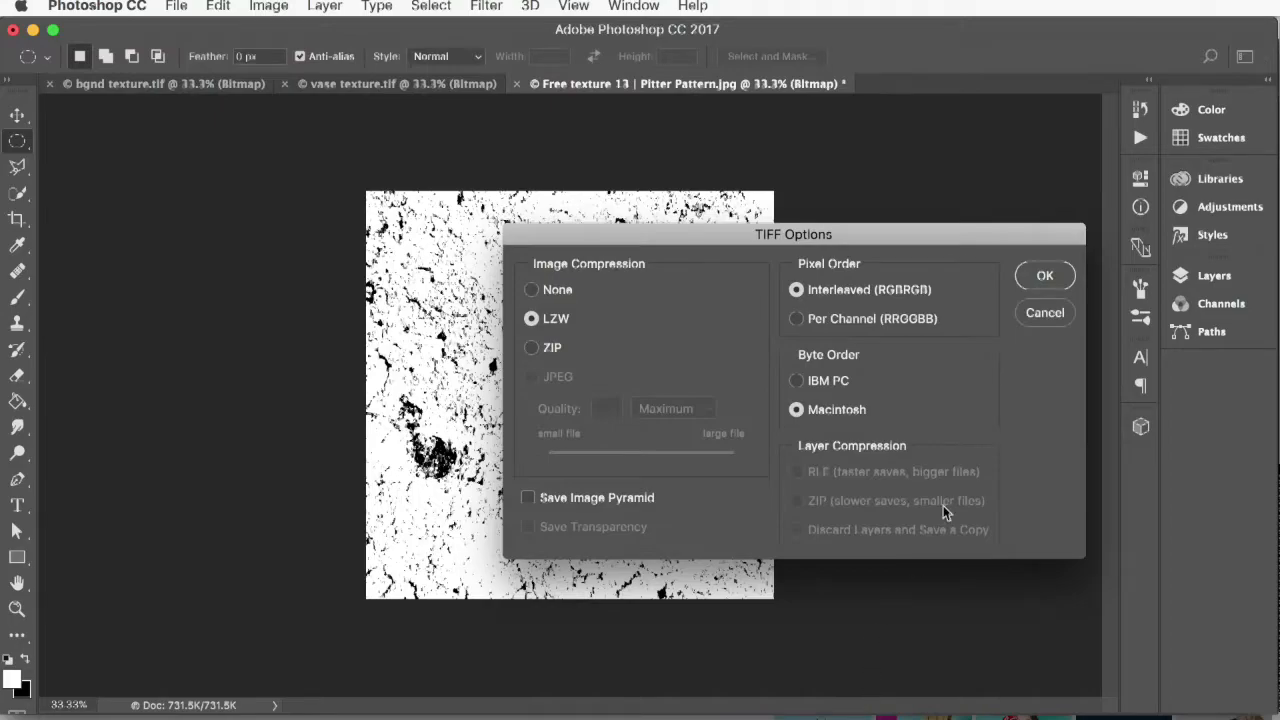
{"action": "left_click", "coordinate": [1045, 277]}
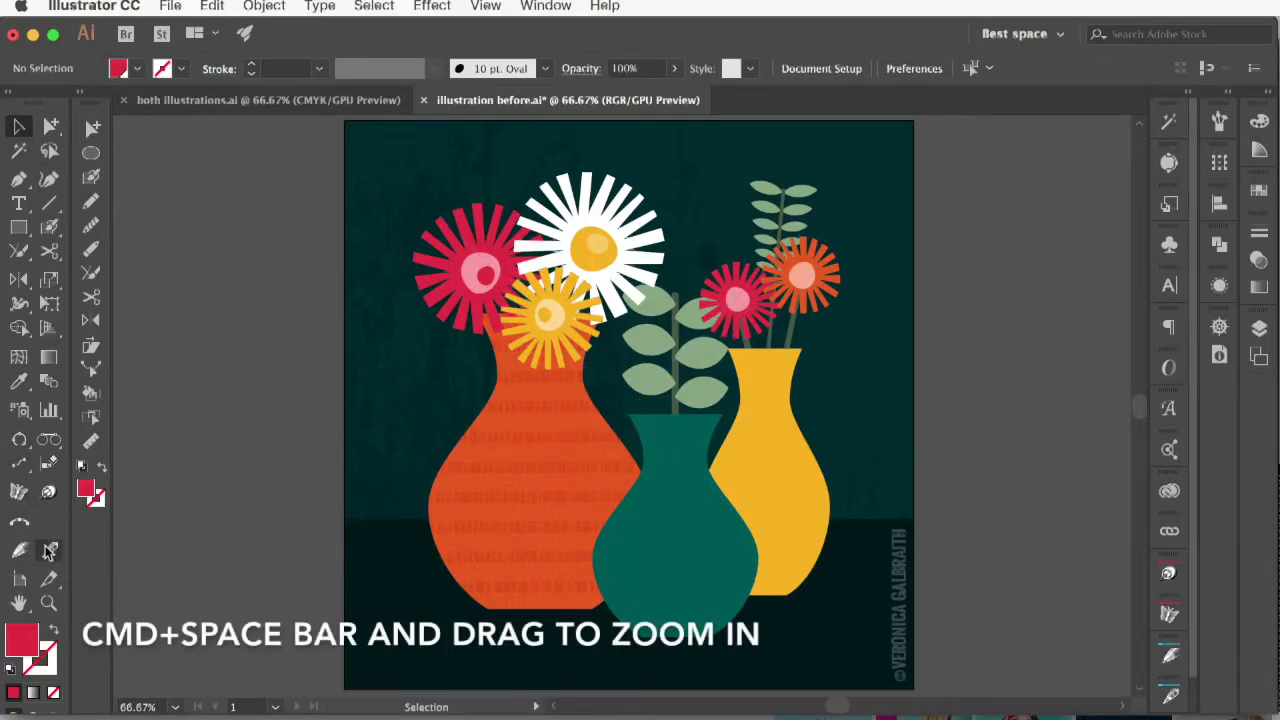
Step: Draw a closed four-sided shape with the Pen tool covering the upper half of the lowest leaf left of the large stem
{"action": "key", "text": "super+space"}
{"action": "left_click_drag", "start_coordinate": [560, 333], "coordinate": [896, 636]}
{"action": "left_click_drag", "start_coordinate": [871, 591], "coordinate": [729, 583]}
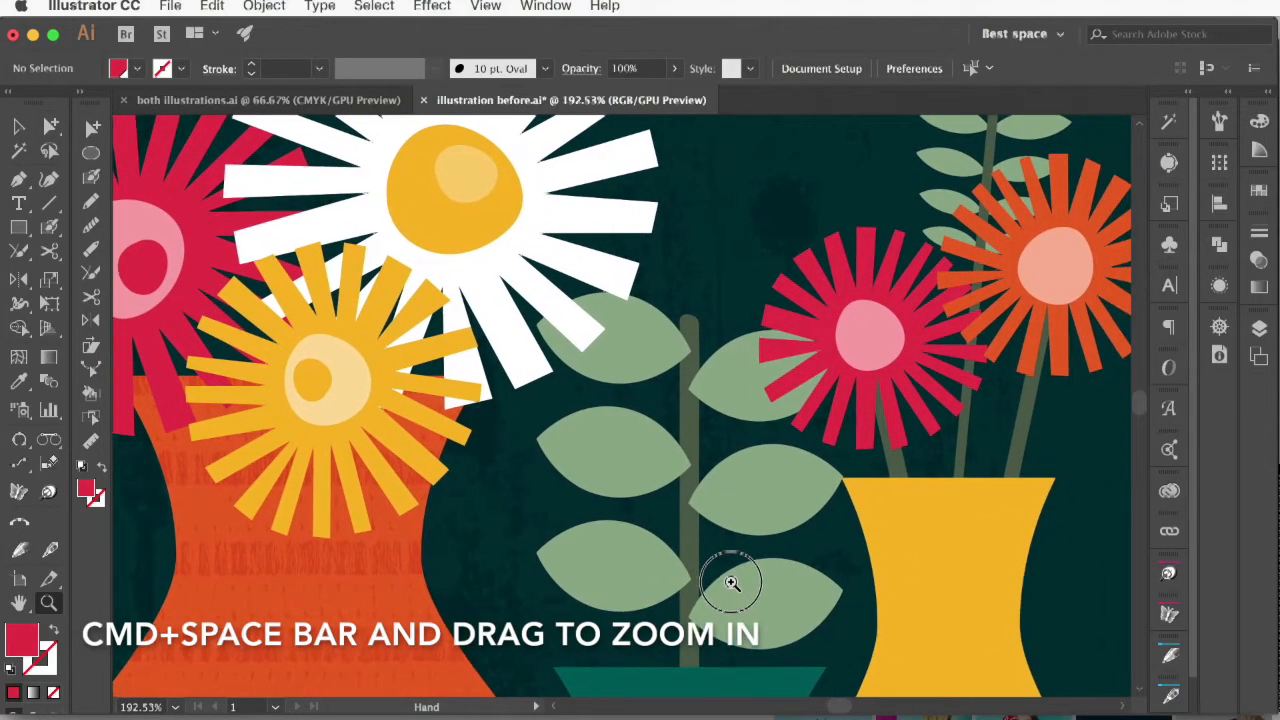
{"action": "left_click", "coordinate": [20, 180]}
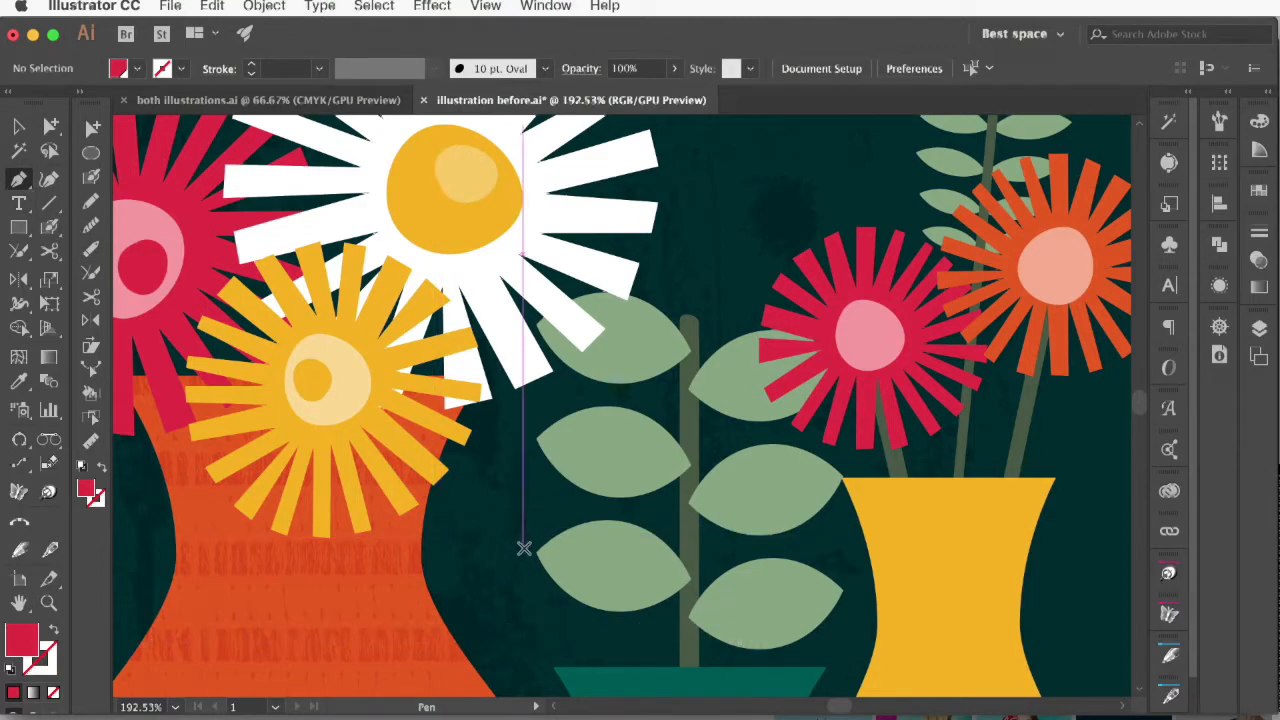
{"action": "left_click", "coordinate": [522, 548]}
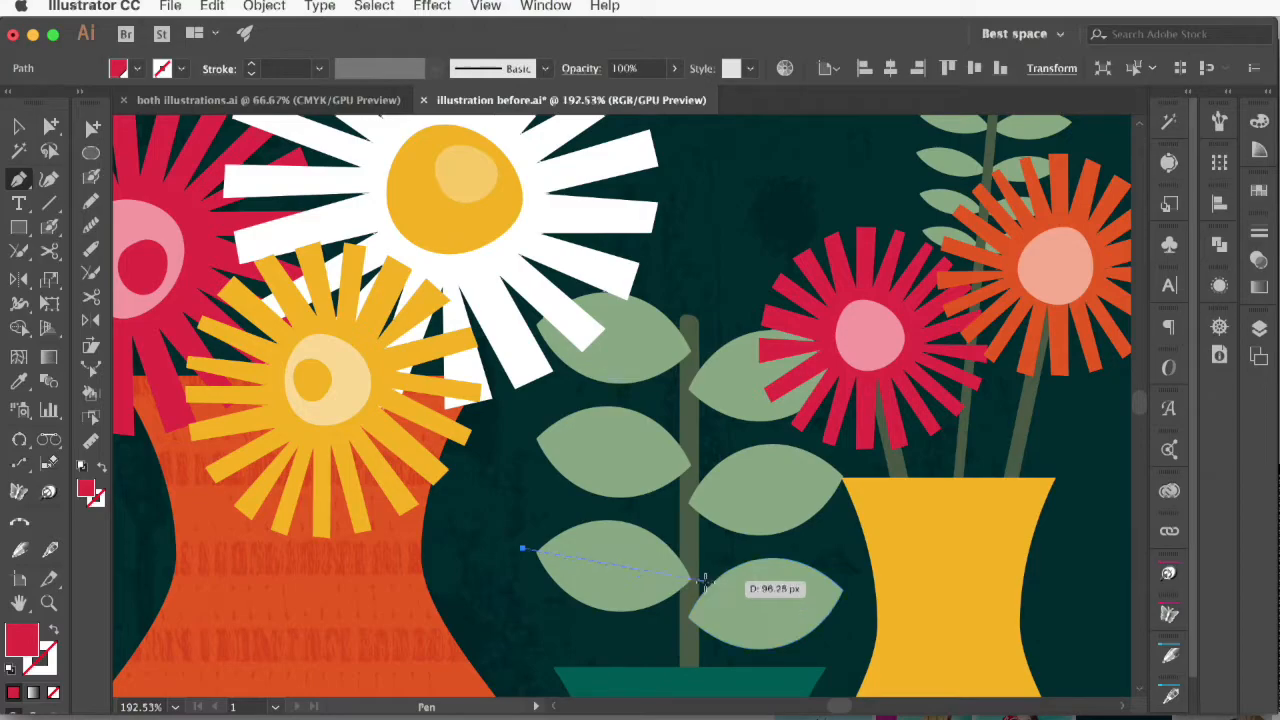
{"action": "left_click", "coordinate": [703, 581]}
{"action": "left_click", "coordinate": [669, 515]}
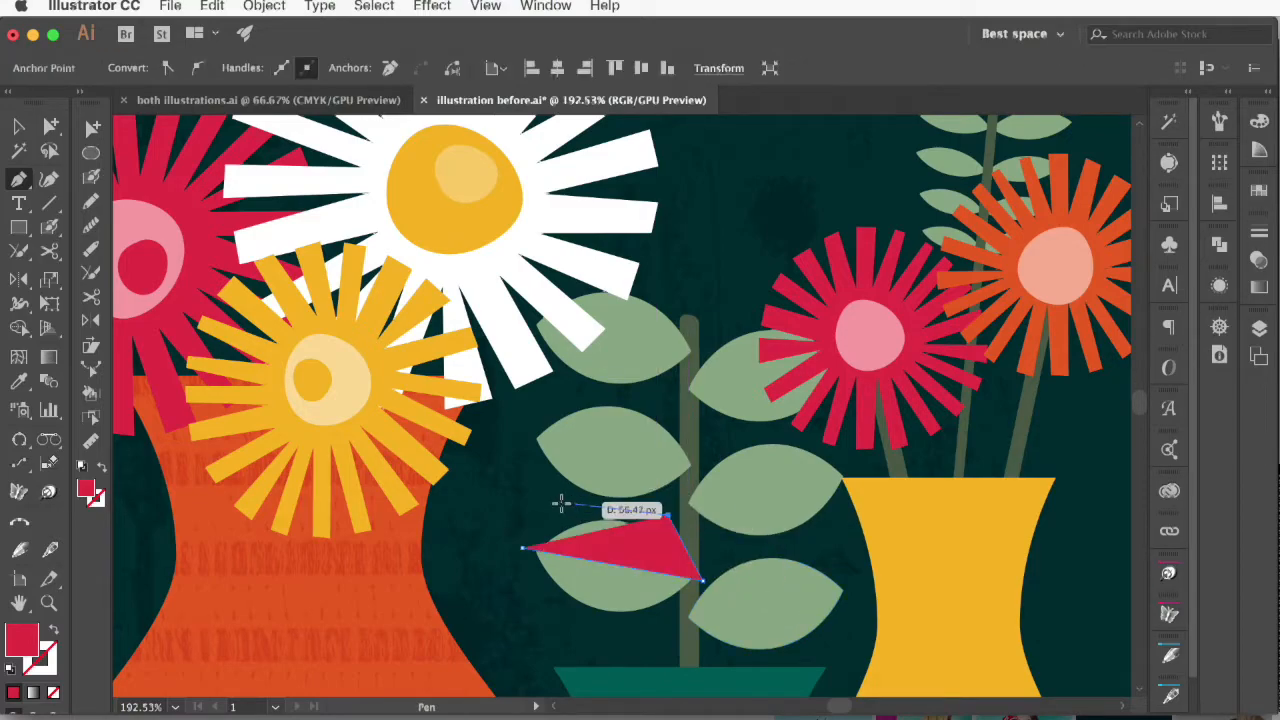
{"action": "left_click", "coordinate": [560, 502]}
{"action": "left_click", "coordinate": [522, 548]}
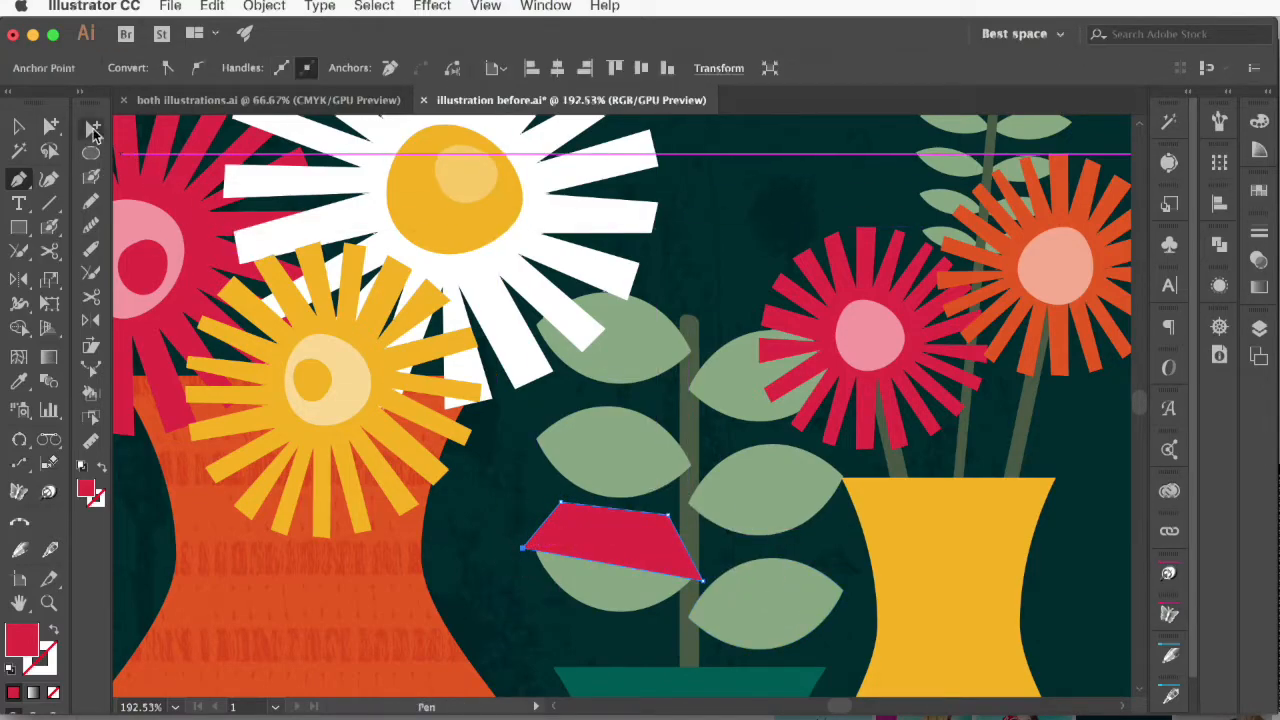
{"action": "left_click", "coordinate": [18, 126]}
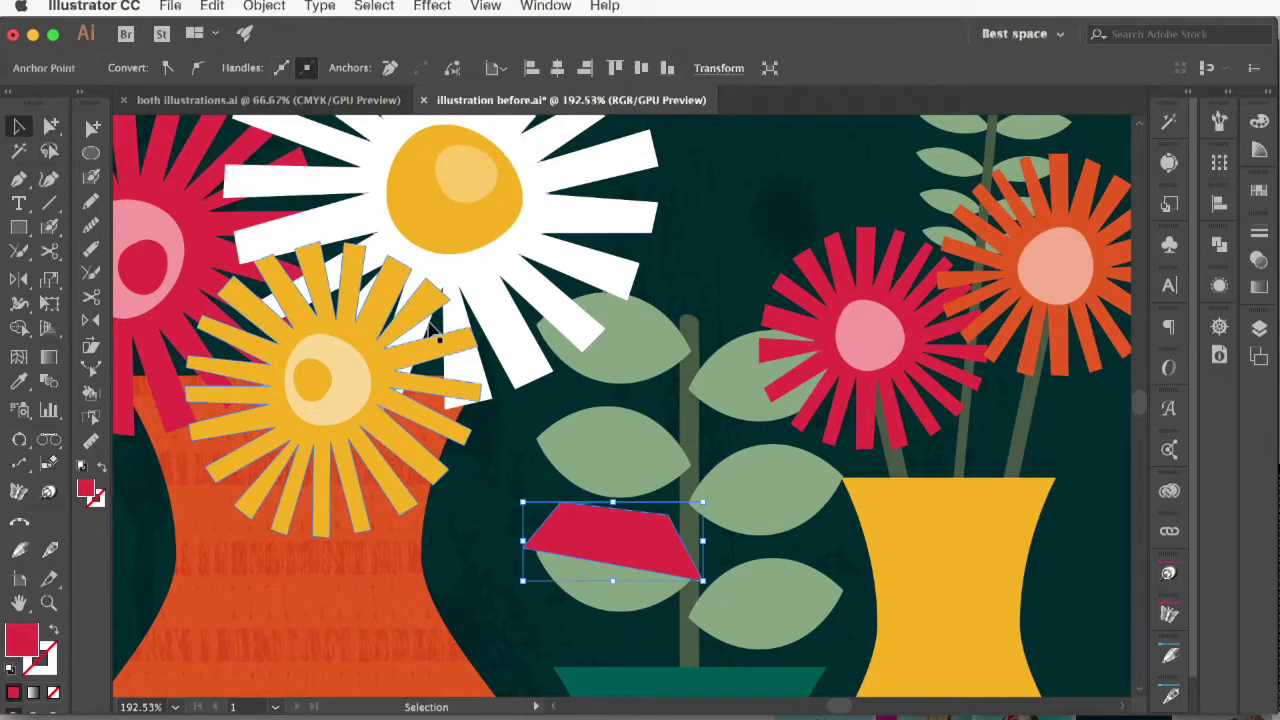
Step: Copy the lowest left leaf and paste the duplicate directly behind it
{"action": "left_click", "coordinate": [520, 517]}
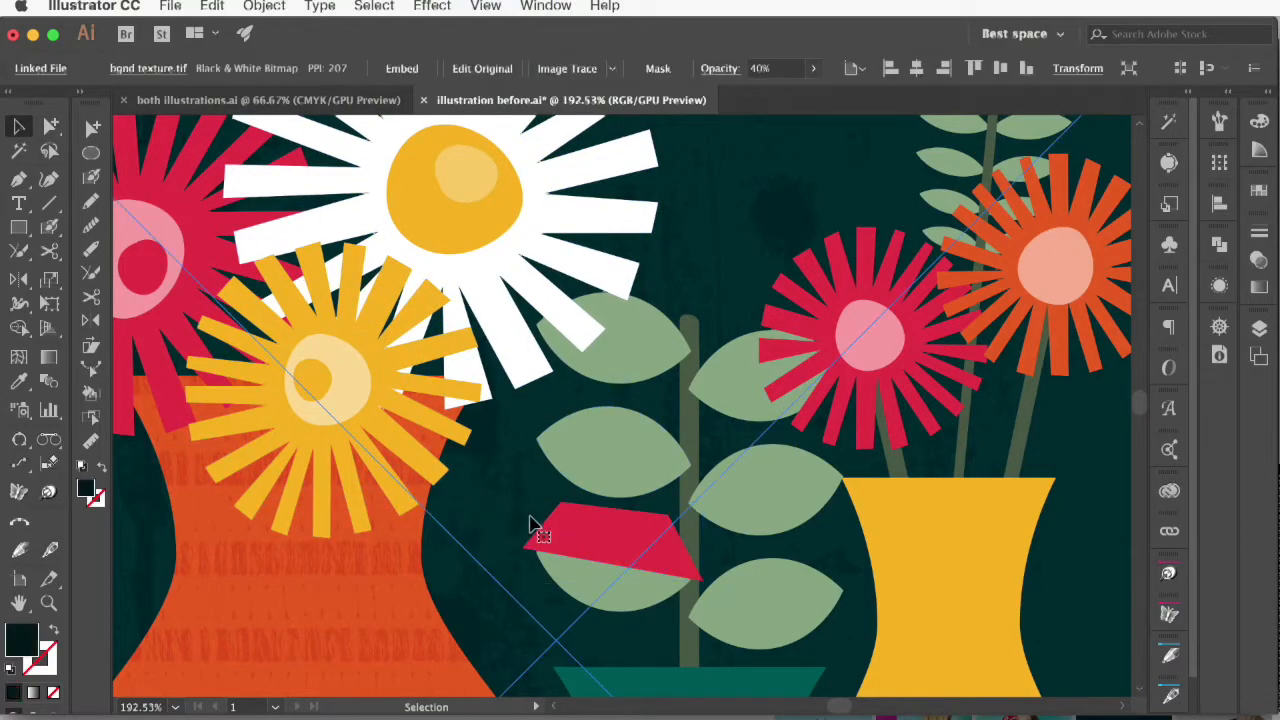
{"action": "left_click", "coordinate": [566, 578]}
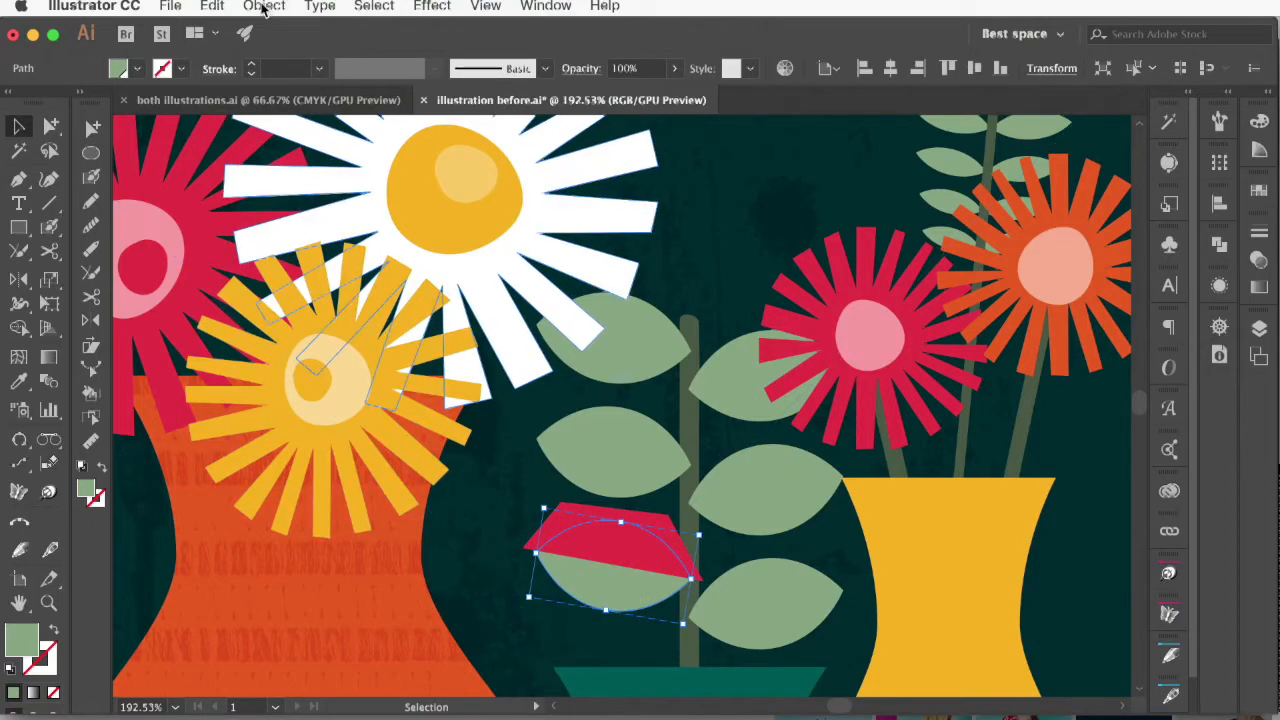
{"action": "left_click", "coordinate": [210, 6]}
{"action": "left_click", "coordinate": [224, 98]}
{"action": "left_click", "coordinate": [211, 6]}
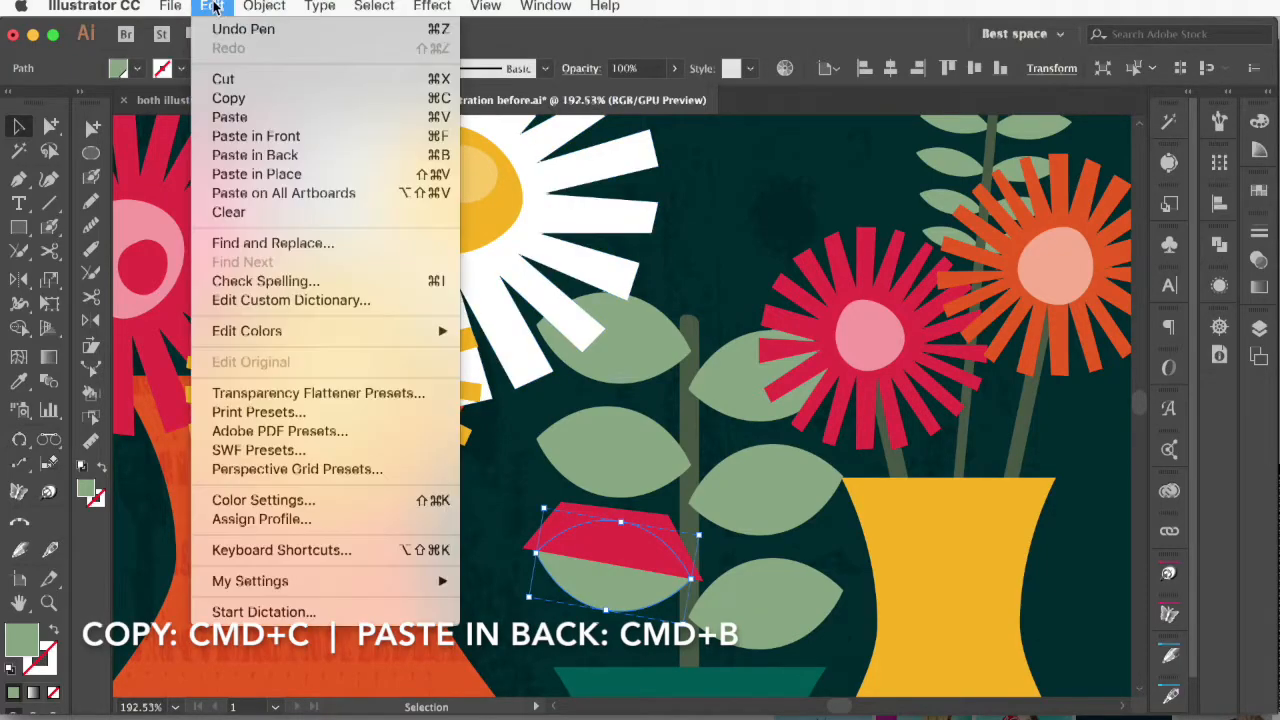
{"action": "left_click", "coordinate": [234, 158]}
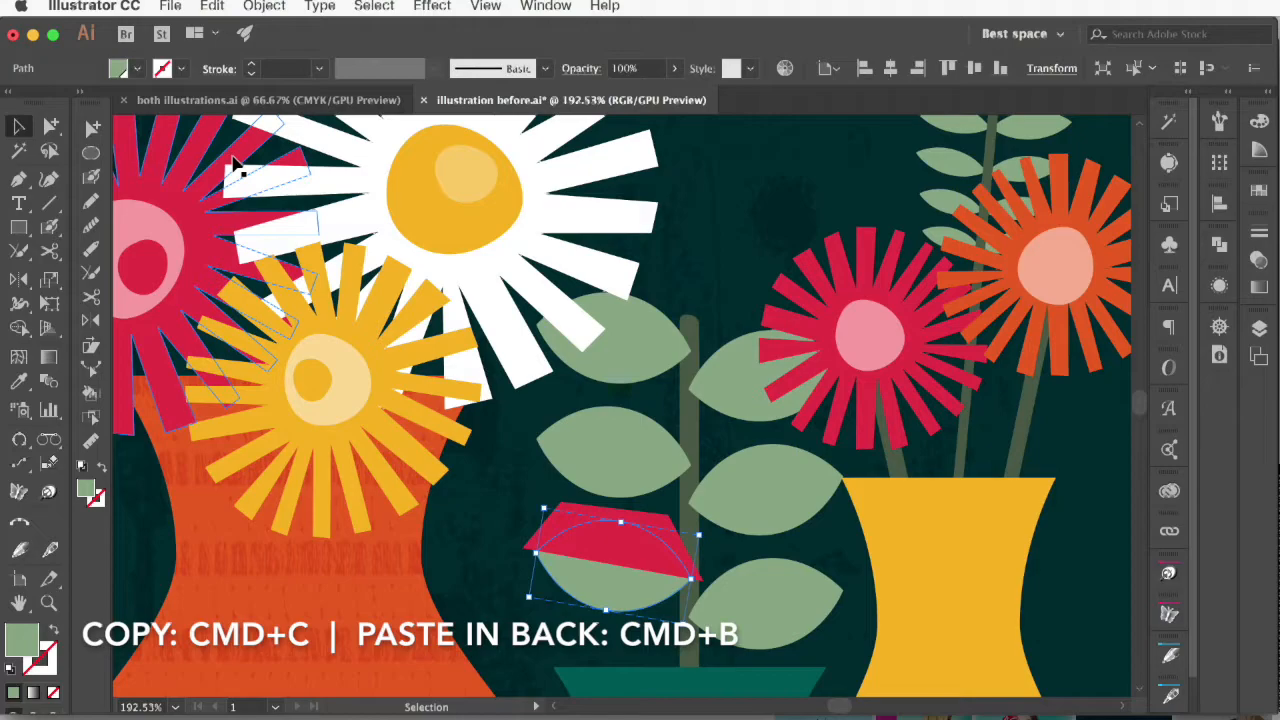
Step: Subtract the red four-sided shape from the leaf copy with Pathfinder's Minus Front, leaving only the lower half
{"action": "left_click", "coordinate": [588, 512], "text": "shift"}
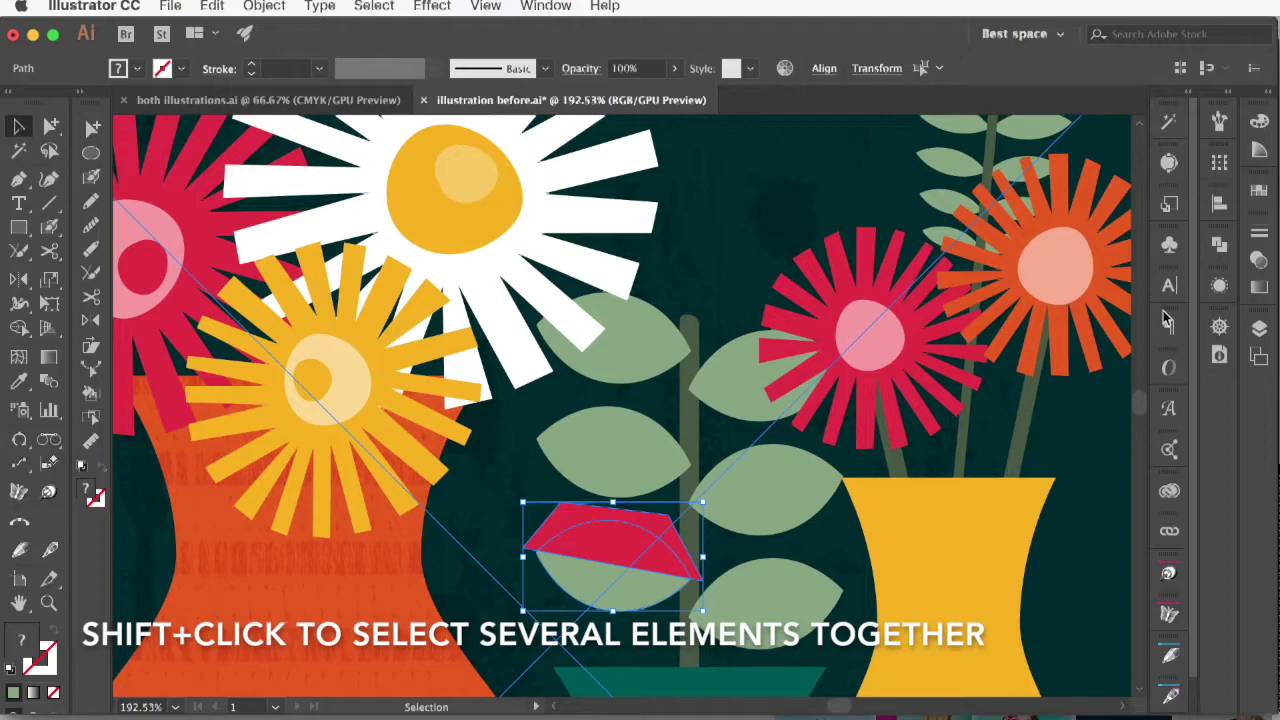
{"action": "left_click", "coordinate": [1220, 248]}
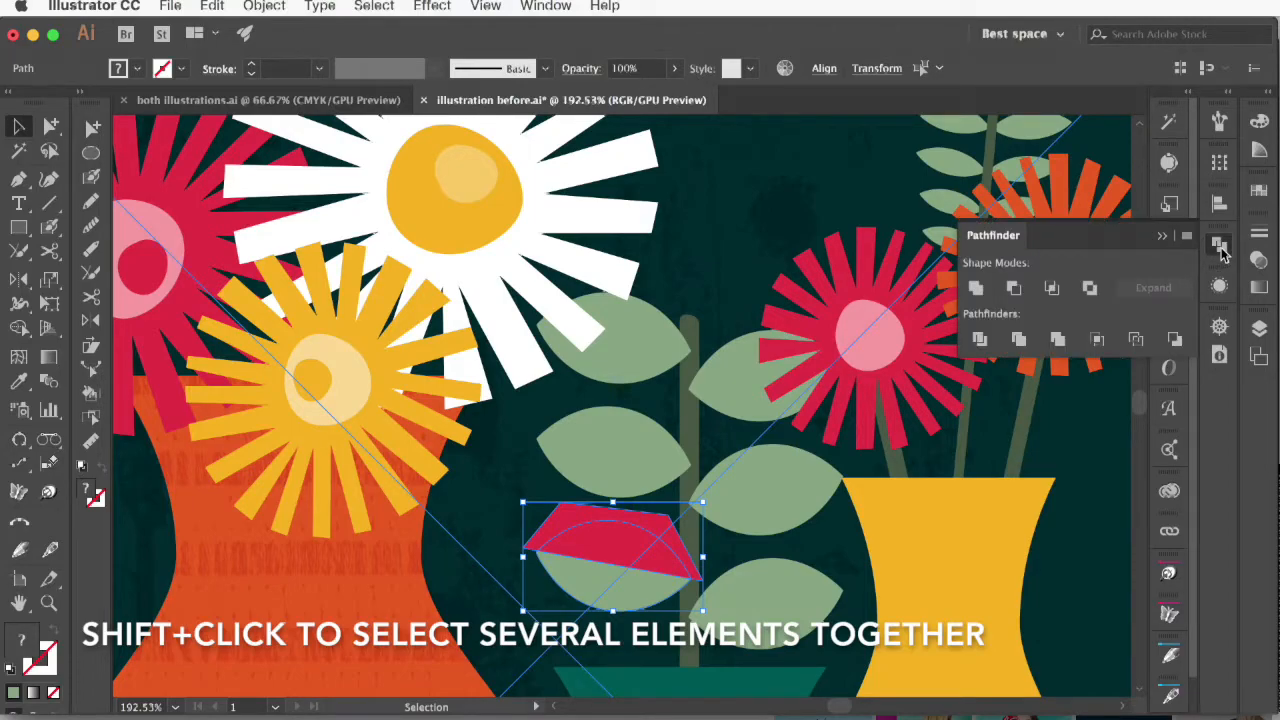
{"action": "left_click", "coordinate": [546, 7]}
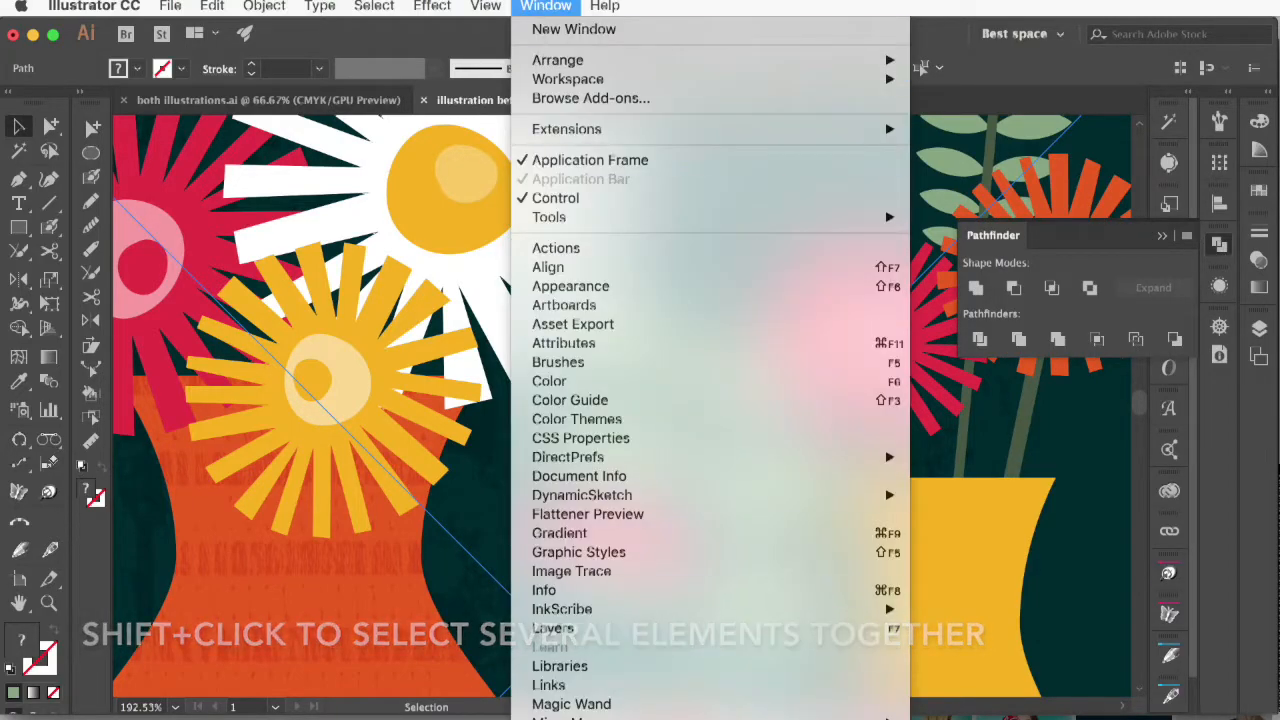
{"action": "left_click", "coordinate": [543, 7]}
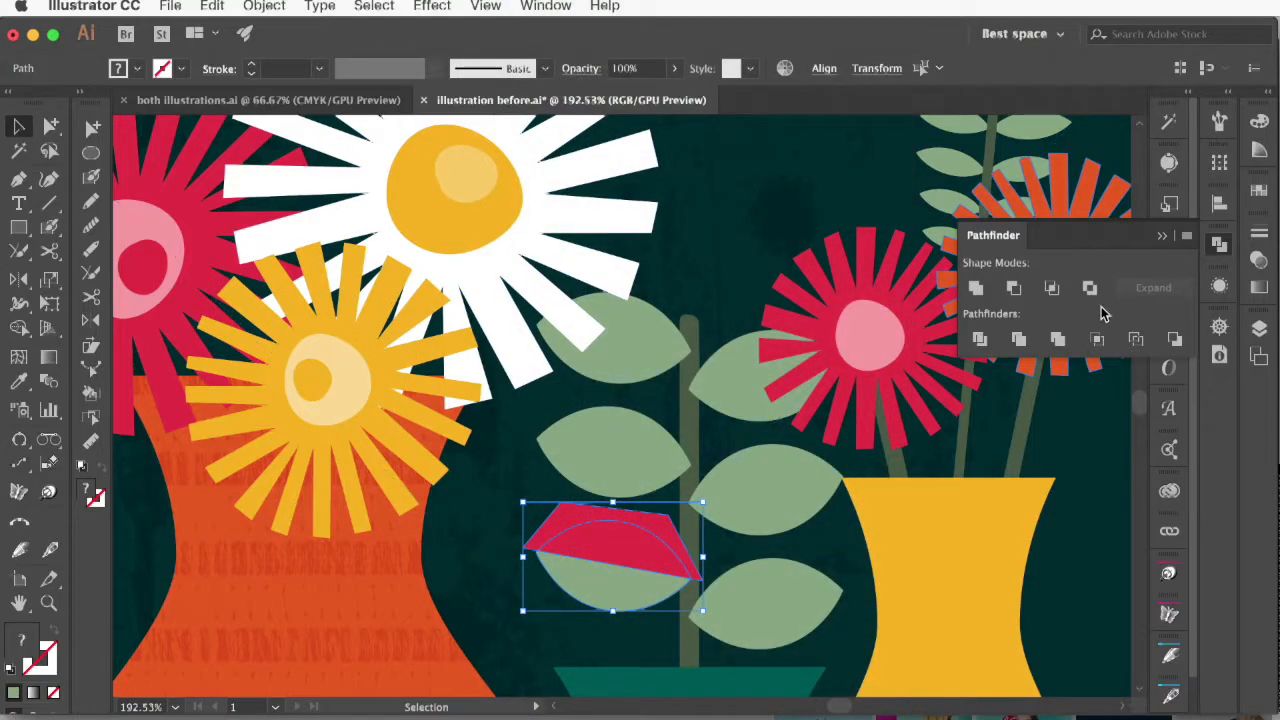
{"action": "left_click", "coordinate": [1014, 290]}
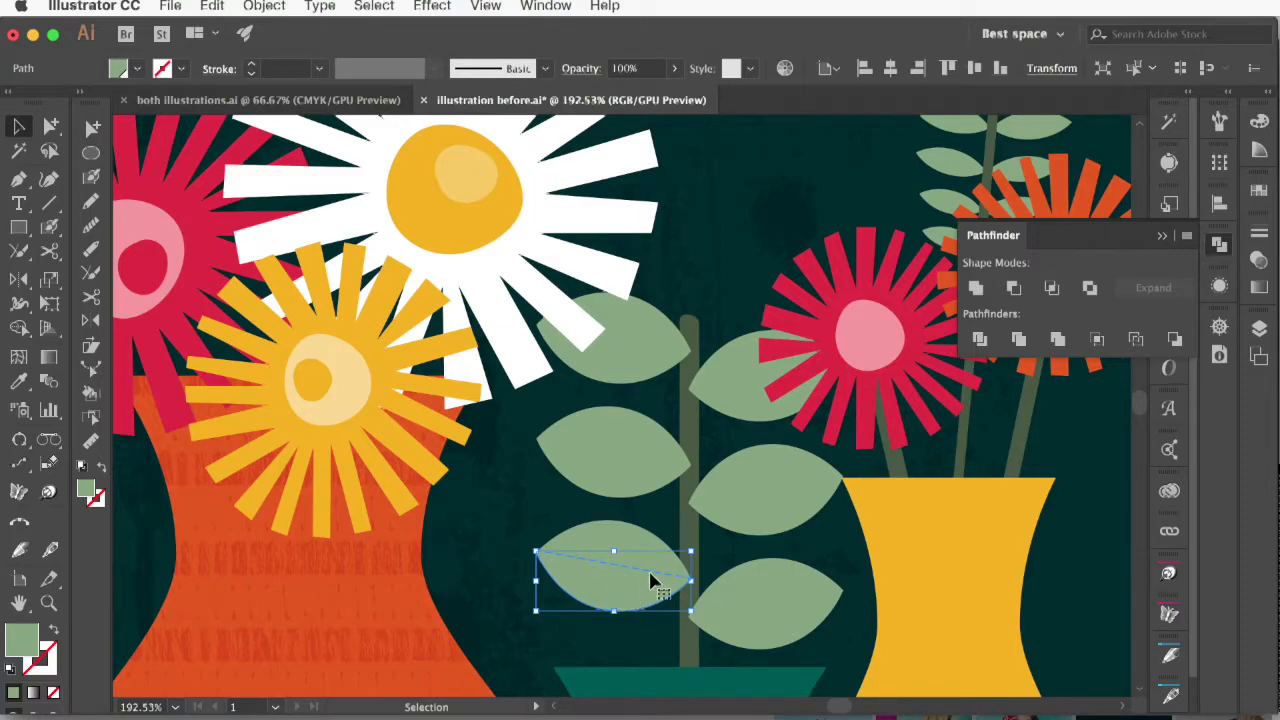
Step: Fill the lower leaf half with the dark teal green swatch
{"action": "left_click", "coordinate": [1260, 192]}
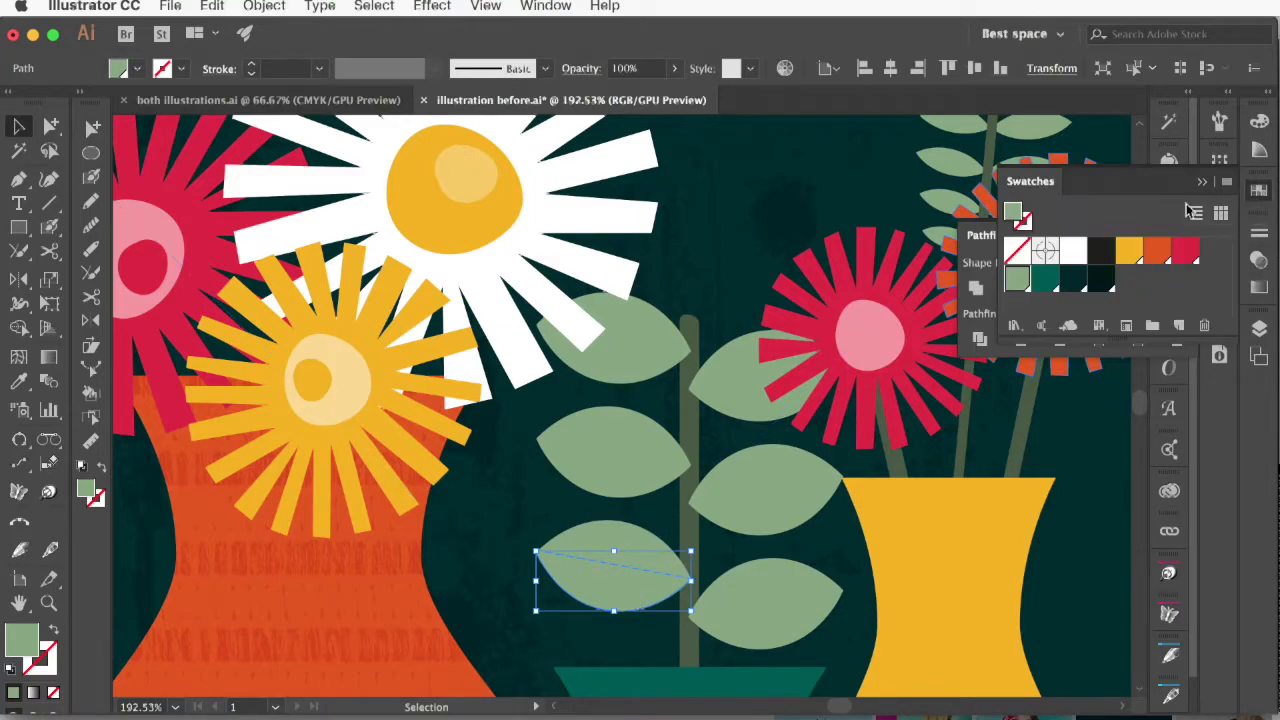
{"action": "left_click", "coordinate": [1045, 279]}
{"action": "left_click", "coordinate": [506, 482]}
{"action": "left_click", "coordinate": [617, 542]}
{"action": "left_click", "coordinate": [615, 579]}
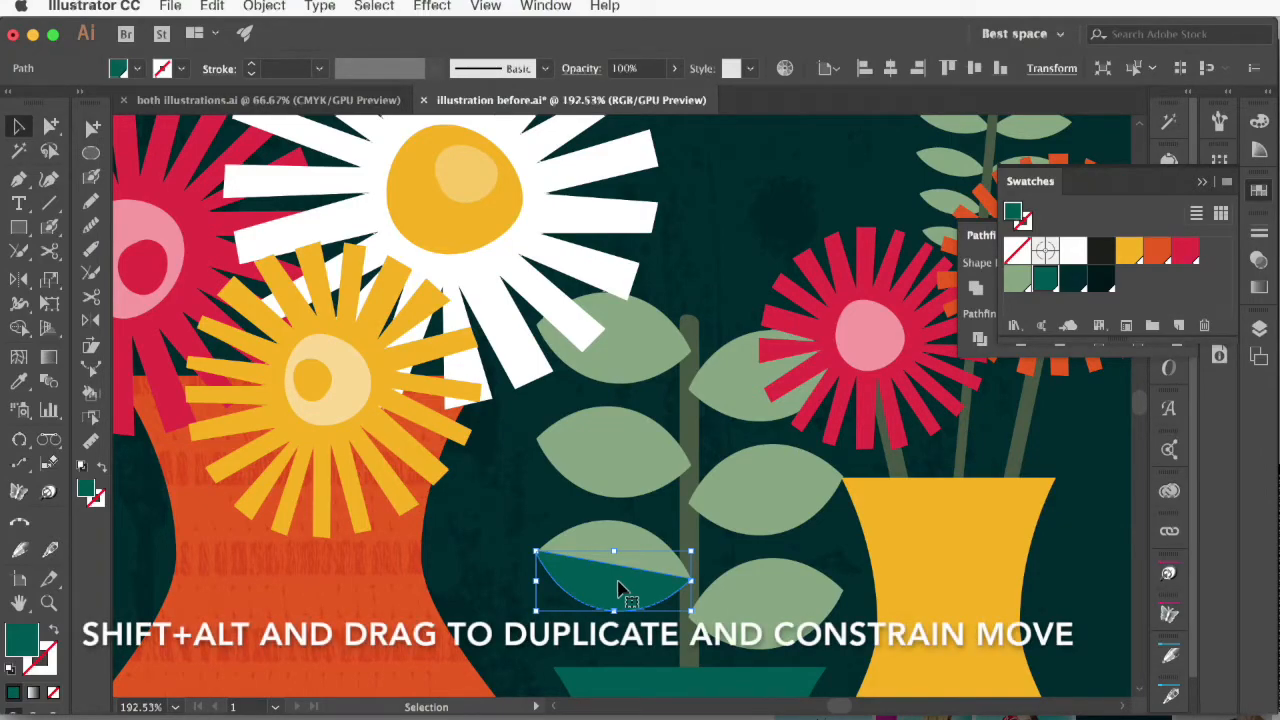
Step: Duplicate the dark green leaf half straight up onto the middle and upper leaves left of the stem
{"action": "left_click_drag", "start_coordinate": [619, 596], "coordinate": [629, 484]}
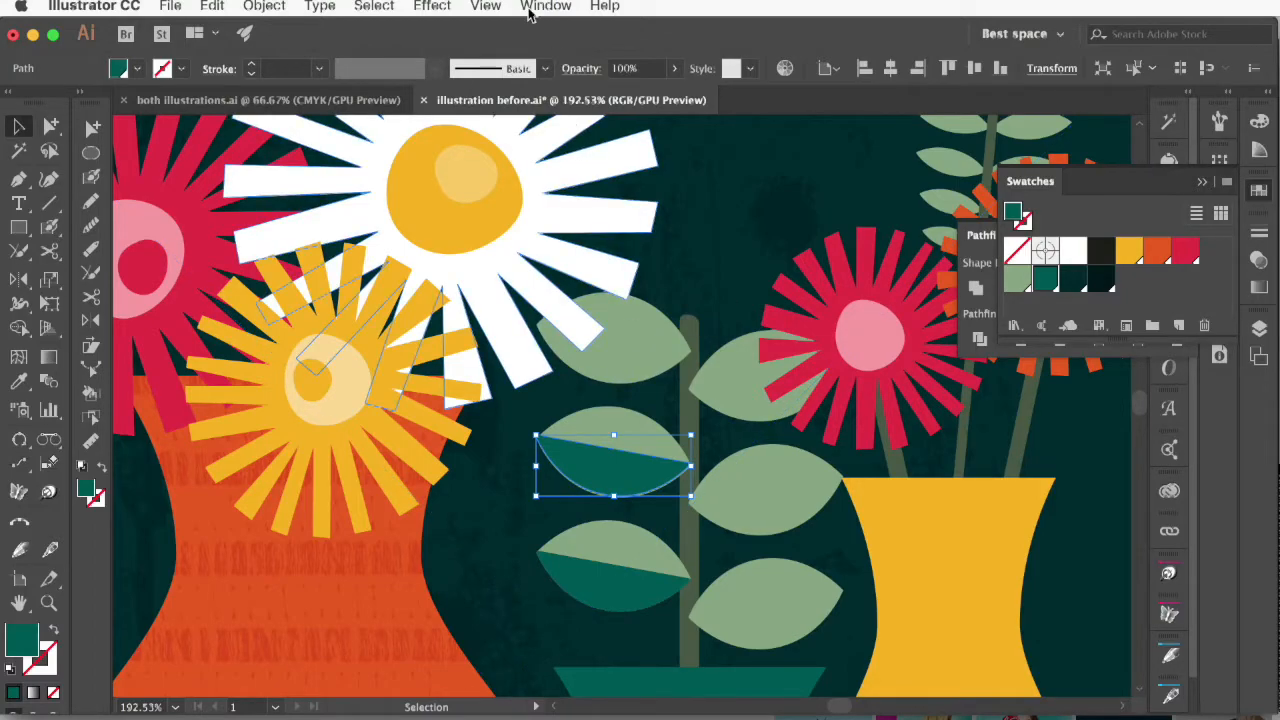
{"action": "left_click", "coordinate": [496, 10]}
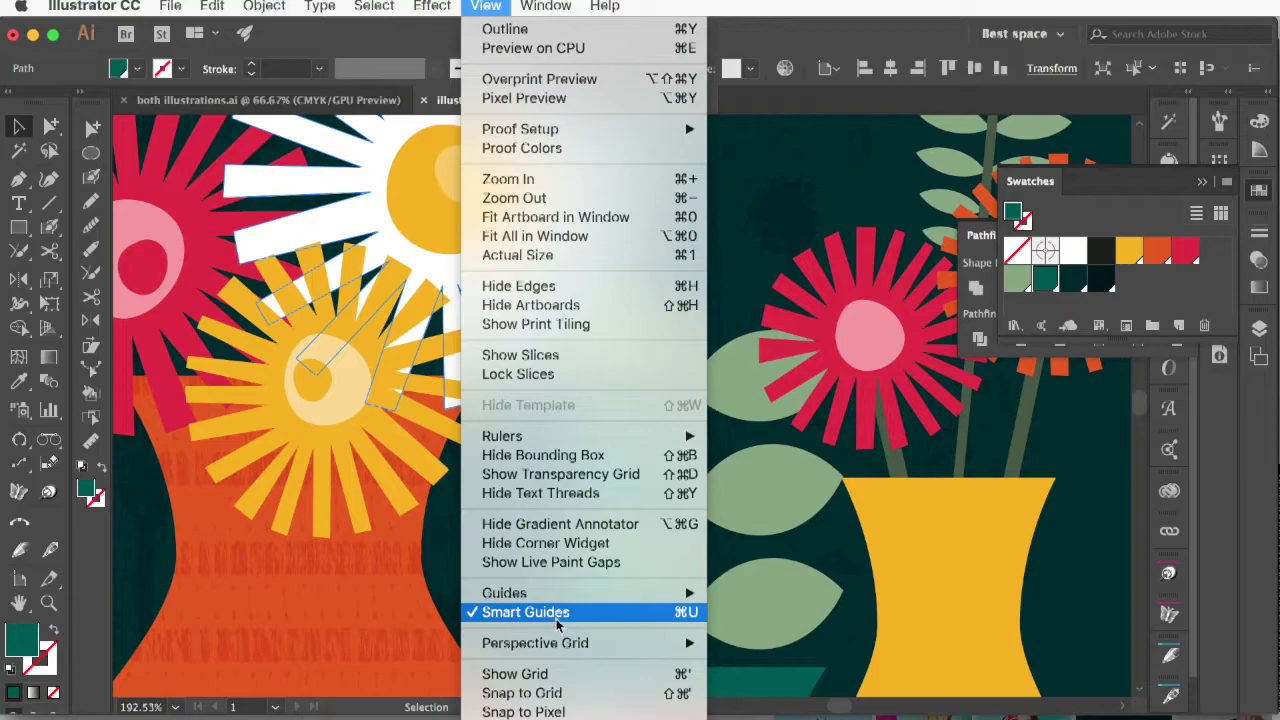
{"action": "left_click", "coordinate": [488, 8]}
{"action": "left_click_drag", "start_coordinate": [632, 473], "coordinate": [634, 506]}
{"action": "left_click_drag", "start_coordinate": [632, 445], "coordinate": [634, 363]}
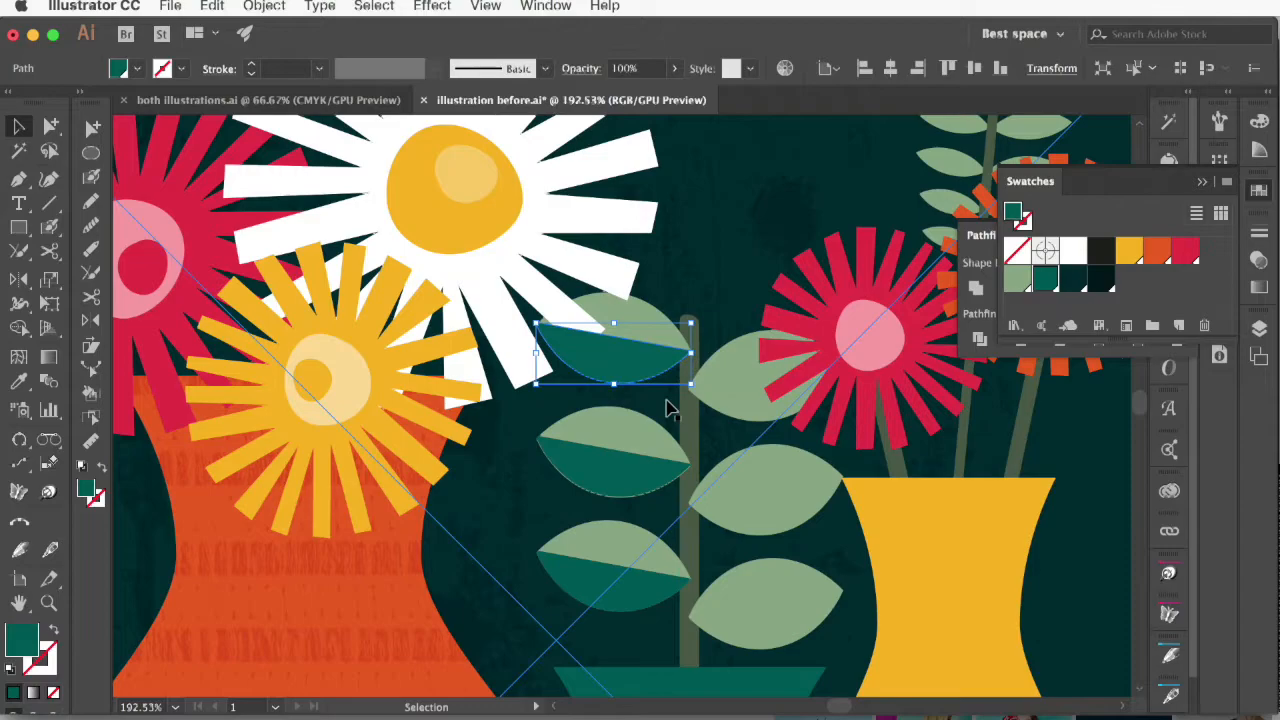
Step: Fine-tune the position of the dark half so it lines up with the edges of the middle left leaf
{"action": "left_click", "coordinate": [651, 466]}
{"action": "key", "text": "super+equal"}
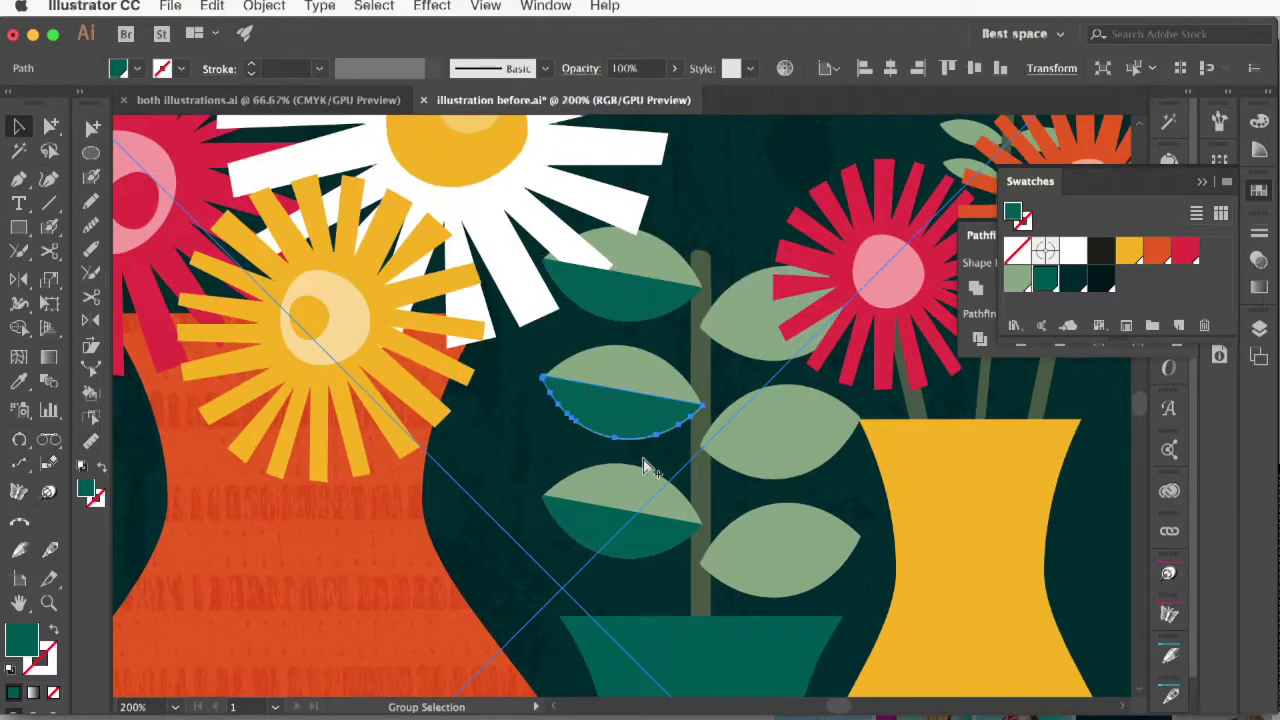
{"action": "key", "text": "super+equal"}
{"action": "key", "text": "v"}
{"action": "left_click", "coordinate": [586, 389]}
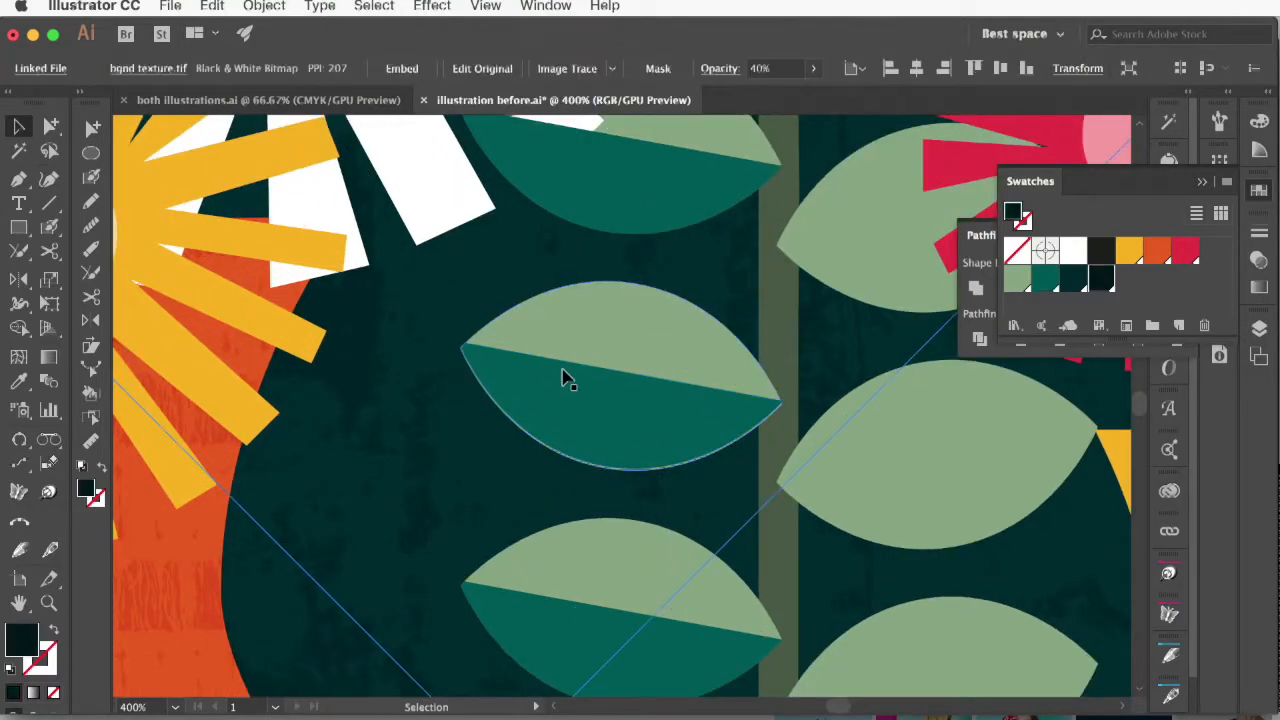
{"action": "left_click_drag", "start_coordinate": [606, 400], "coordinate": [606, 370]}
{"action": "left_click_drag", "start_coordinate": [643, 441], "coordinate": [643, 473]}
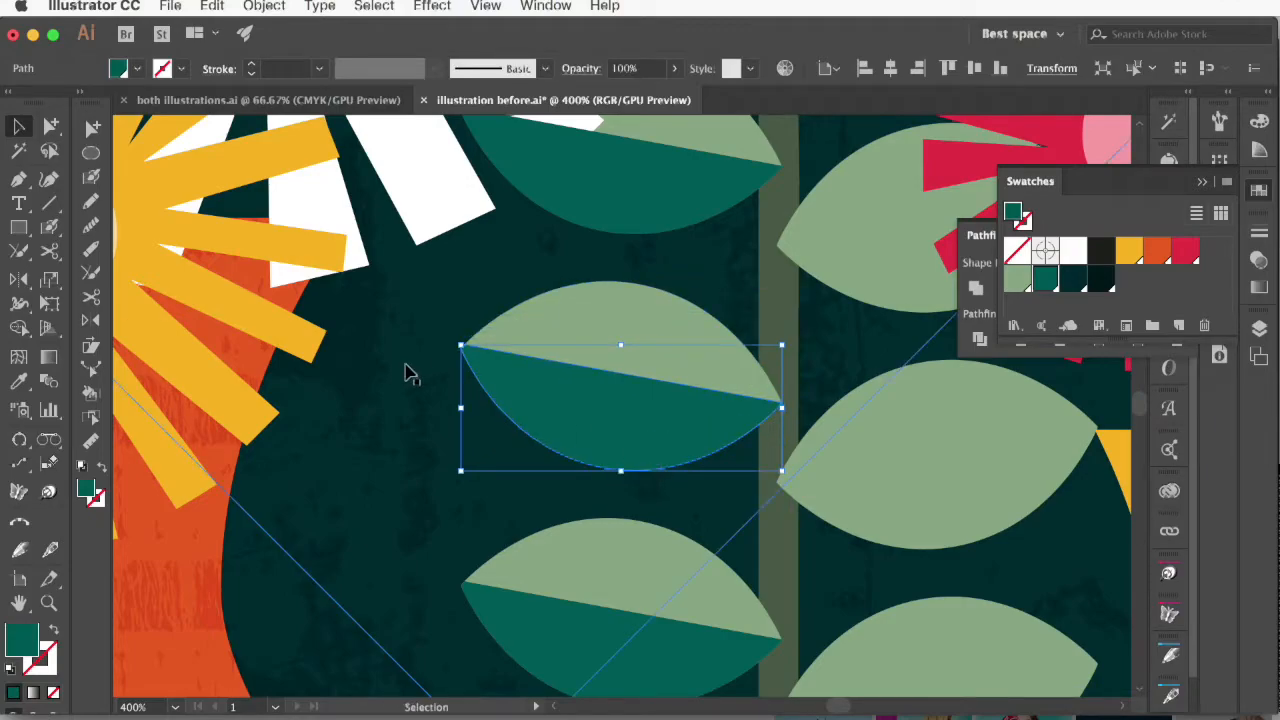
{"action": "key", "text": "super+minus"}
{"action": "key", "text": "super+minus"}
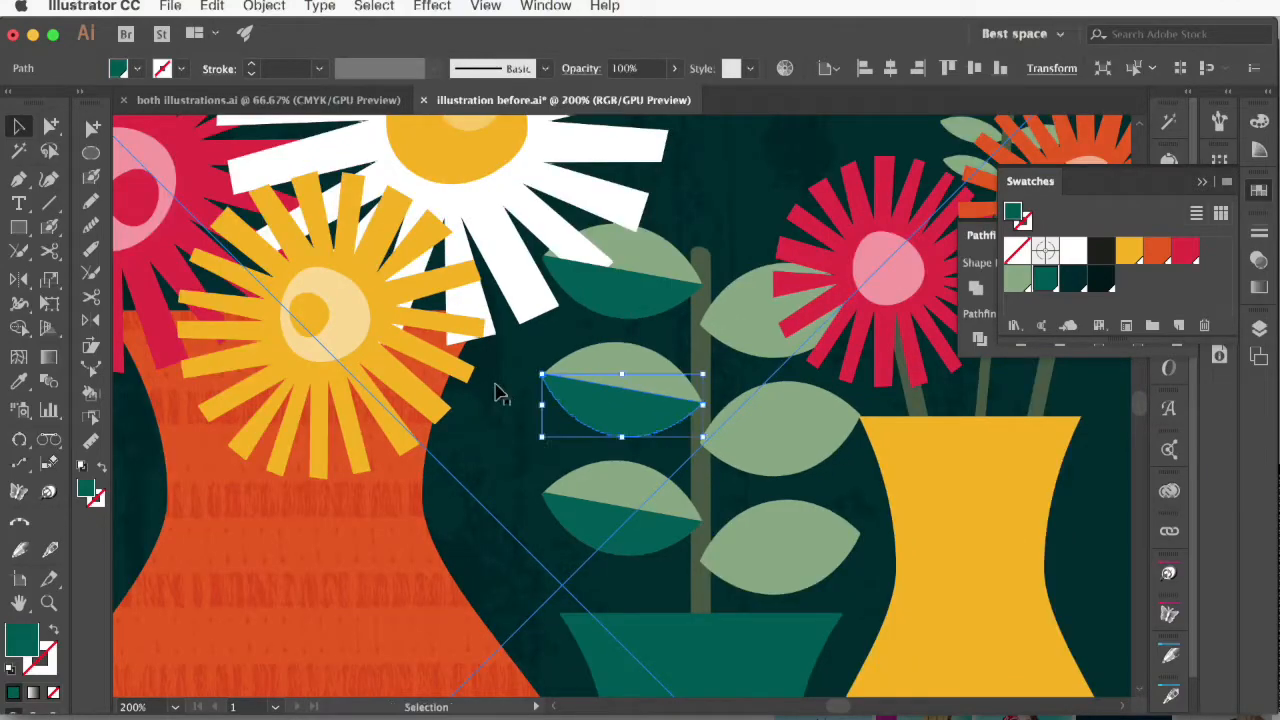
Step: Select the three dark leaf halves and reflect a copy of them across the stem to the right side
{"action": "left_click", "coordinate": [740, 240]}
{"action": "left_click_drag", "start_coordinate": [738, 242], "coordinate": [640, 248]}
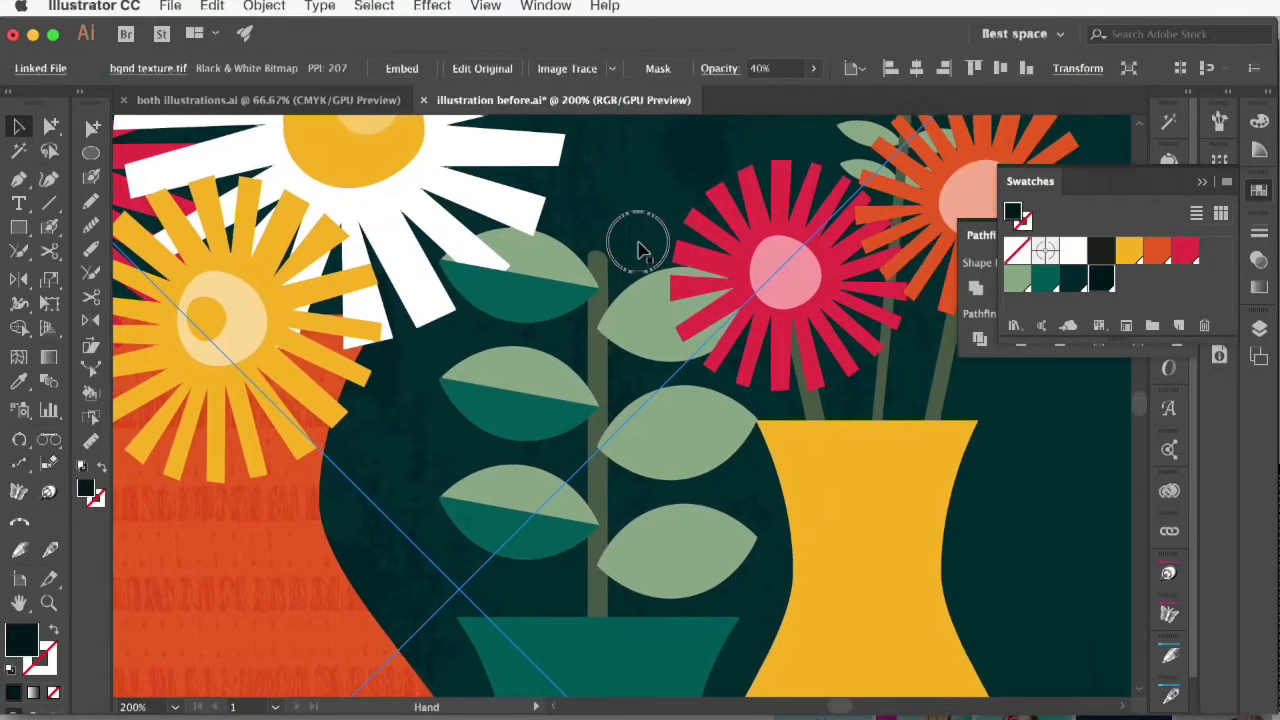
{"action": "left_click", "coordinate": [529, 312]}
{"action": "left_click", "coordinate": [543, 410], "text": "shift"}
{"action": "left_click", "coordinate": [532, 538], "text": "shift"}
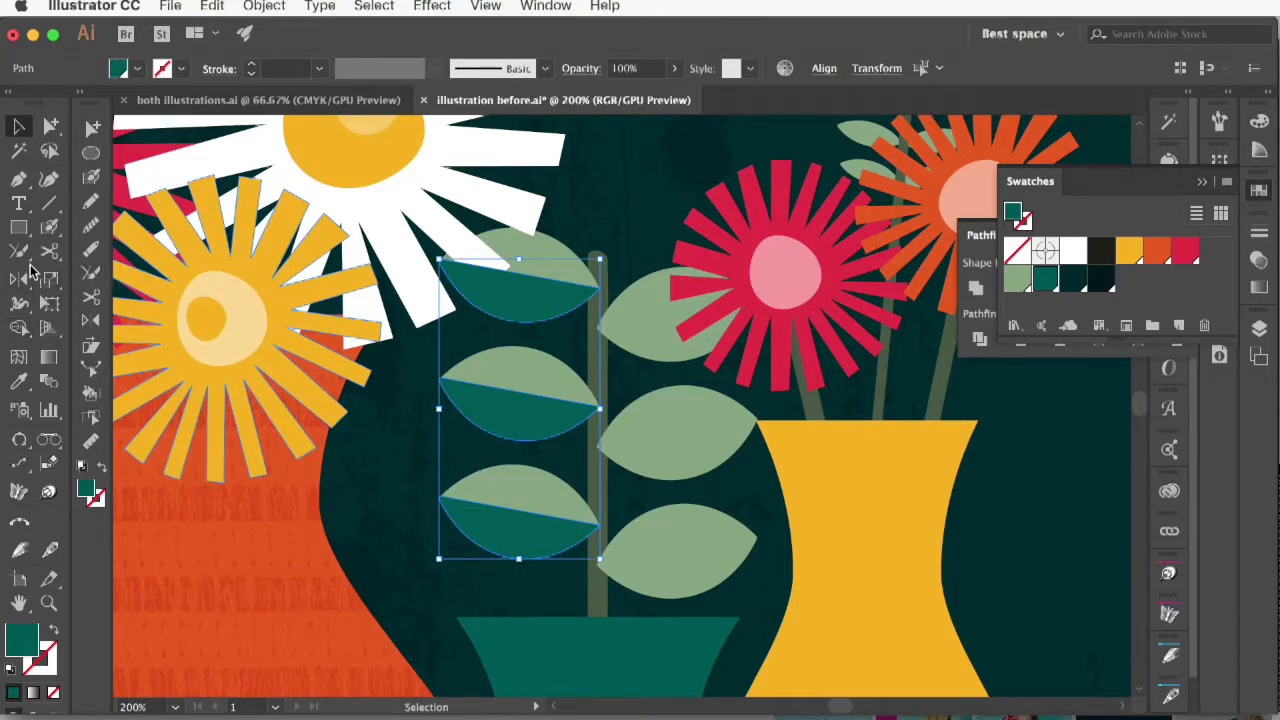
{"action": "left_click", "coordinate": [20, 280]}
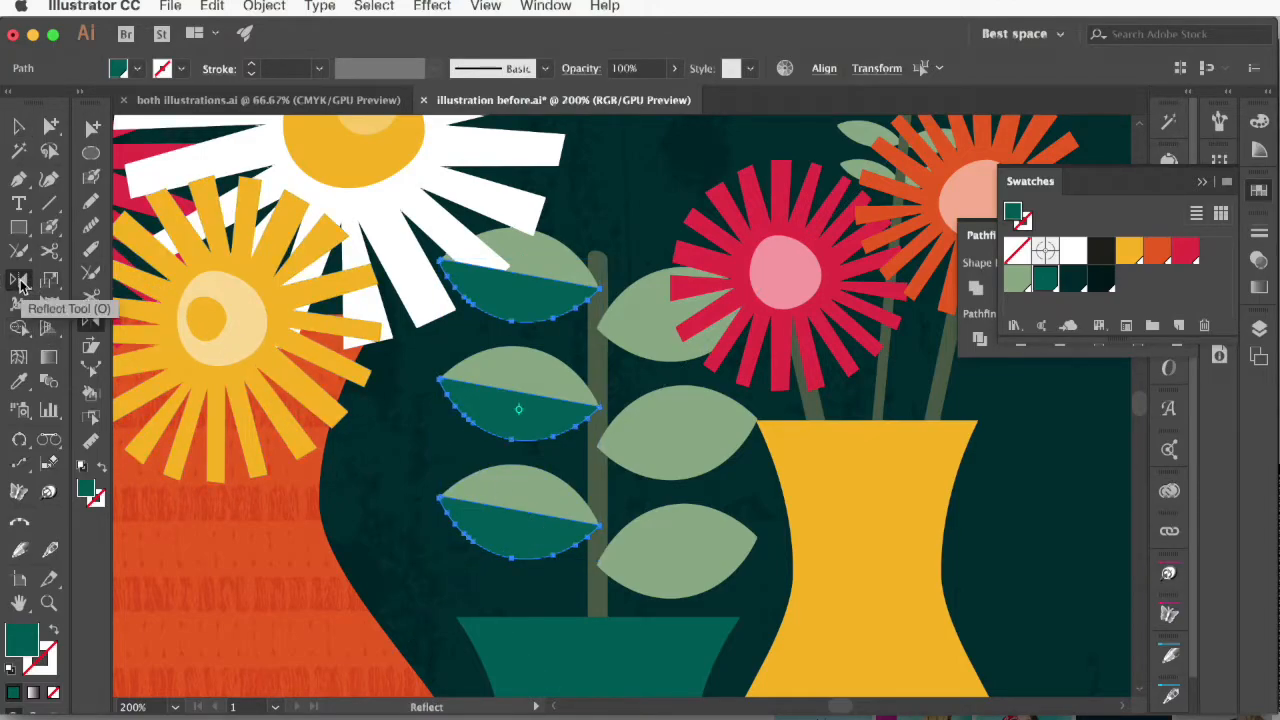
{"action": "left_click", "coordinate": [598, 406]}
{"action": "left_click_drag", "start_coordinate": [500, 417], "coordinate": [771, 402]}
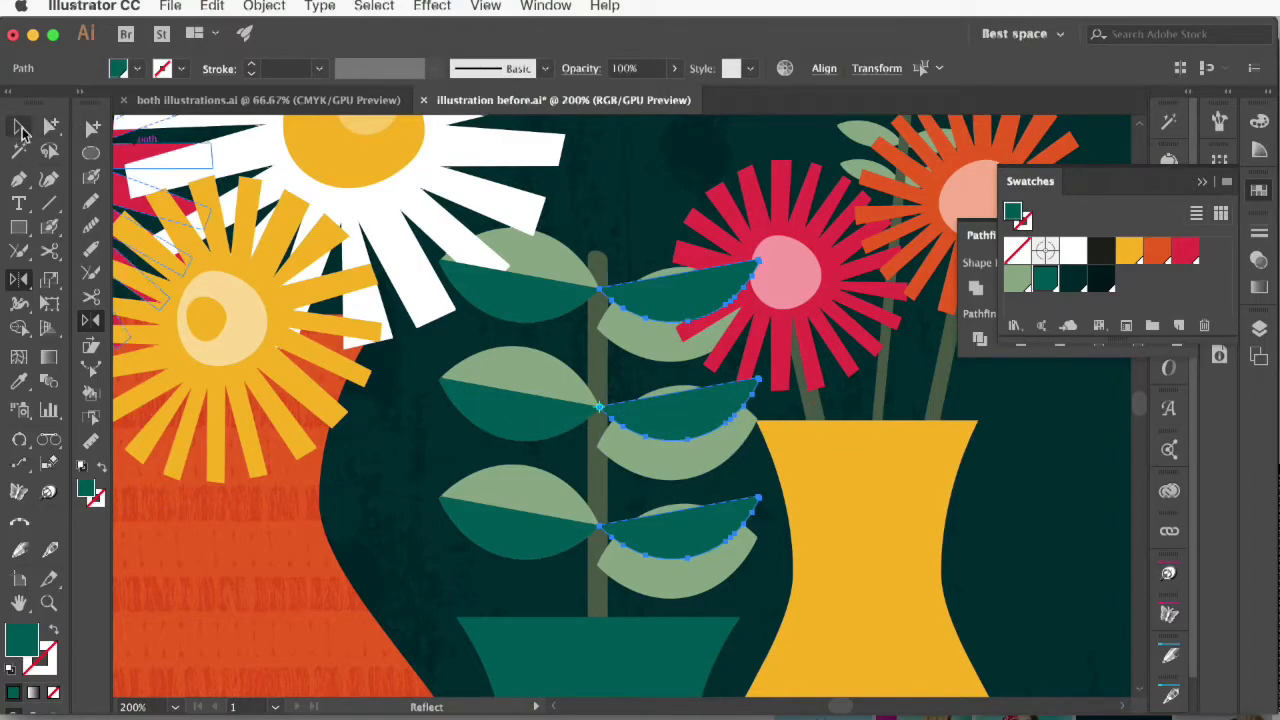
Step: Move the mirrored dark halves down to fit the three leaves right of the stem, and deselect them
{"action": "left_click", "coordinate": [22, 130]}
{"action": "mouse_move", "coordinate": [689, 421]}
{"action": "left_mouse_down"}
{"action": "mouse_move", "coordinate": [690, 462]}
{"action": "mouse_move", "coordinate": [685, 414]}
{"action": "left_mouse_up"}
{"action": "scroll", "coordinate": [688, 461], "scroll_direction": "down", "scroll_amount": 1}
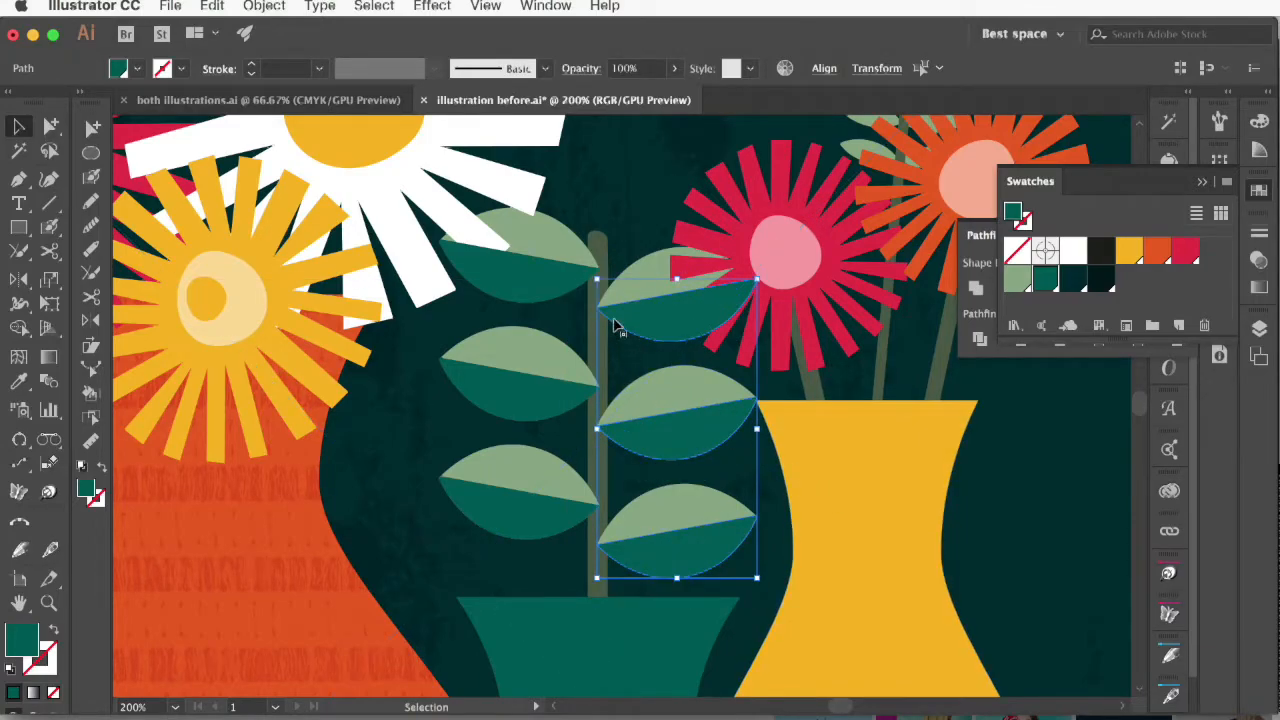
{"action": "left_click", "coordinate": [625, 192]}
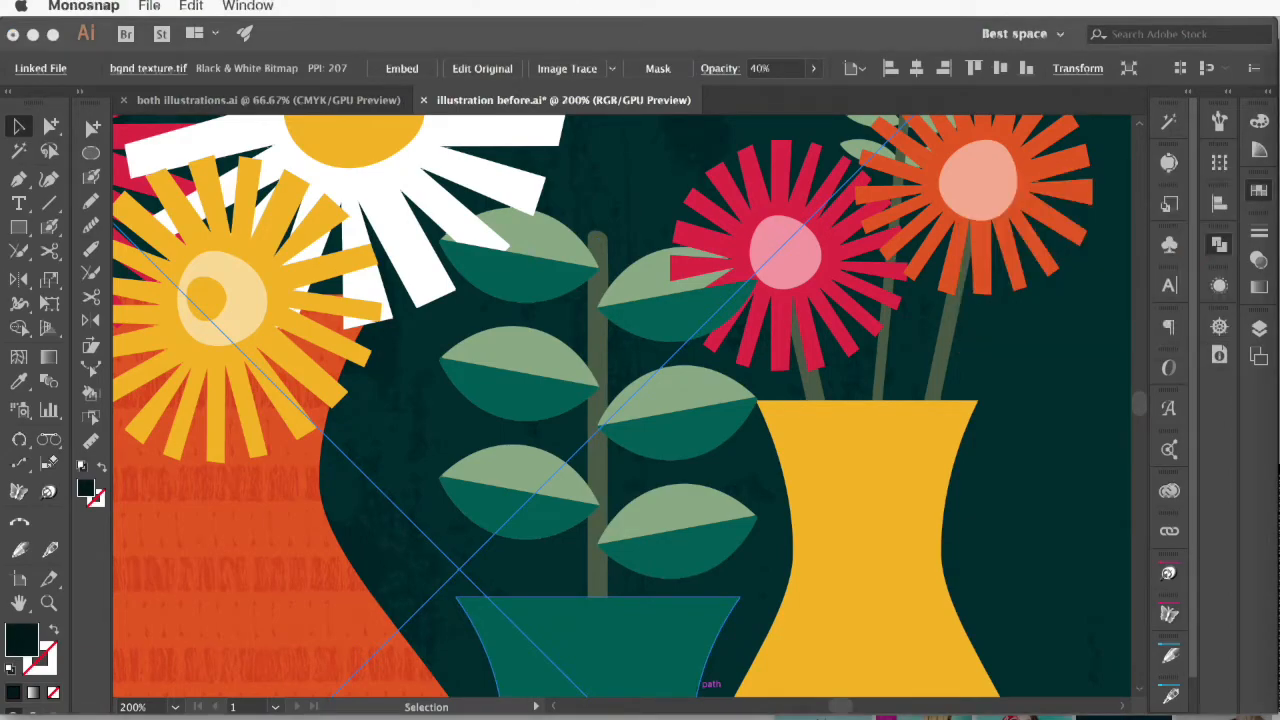
{"action": "left_click", "coordinate": [684, 558]}
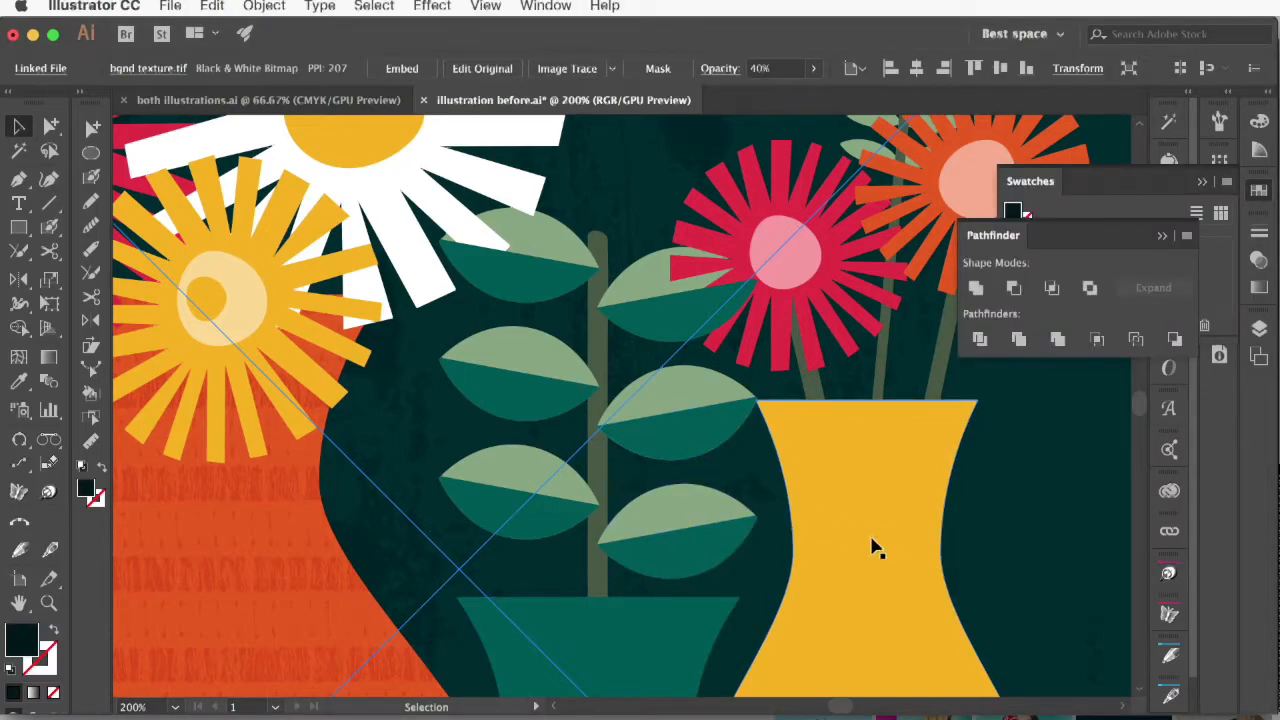
Step: Combine the six dark green leaf halves on both sides of the stem into one compound path
{"action": "left_click", "coordinate": [724, 446]}
{"action": "left_click", "coordinate": [688, 320], "text": "shift"}
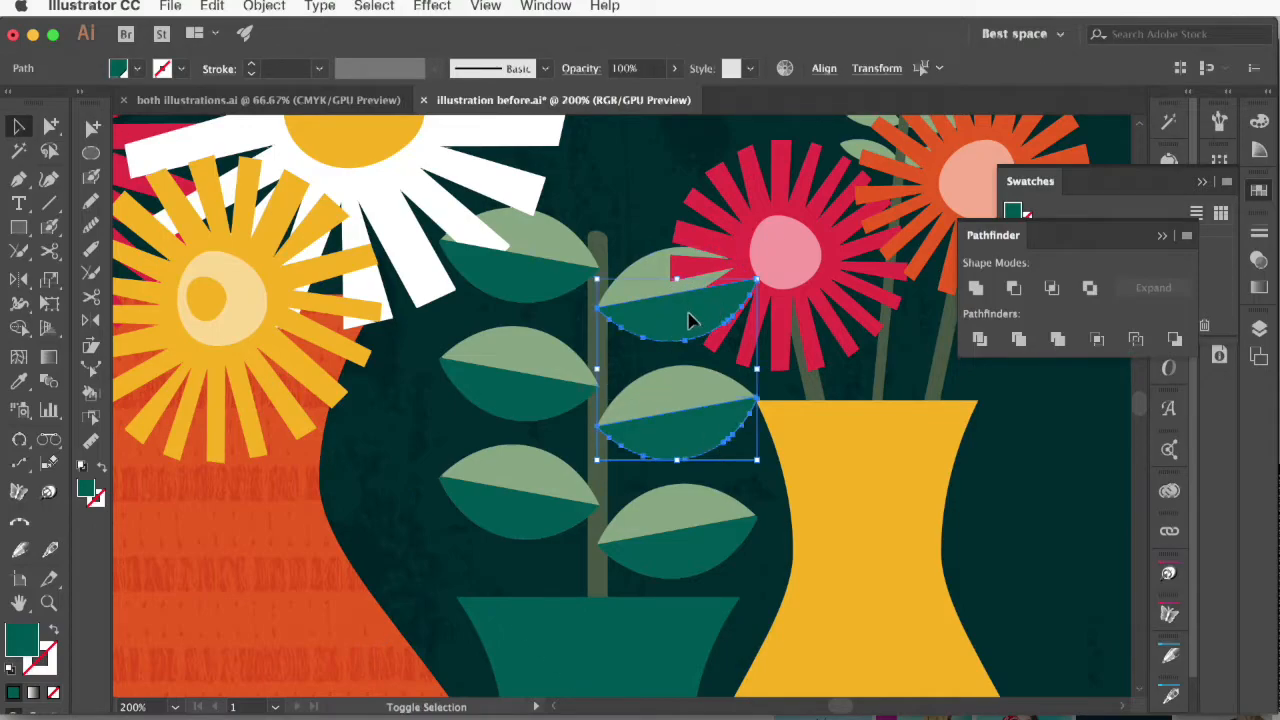
{"action": "left_click", "coordinate": [694, 562], "text": "shift"}
{"action": "left_click", "coordinate": [520, 492], "text": "shift"}
{"action": "left_click", "coordinate": [517, 400], "text": "shift"}
{"action": "left_click", "coordinate": [517, 275], "text": "shift"}
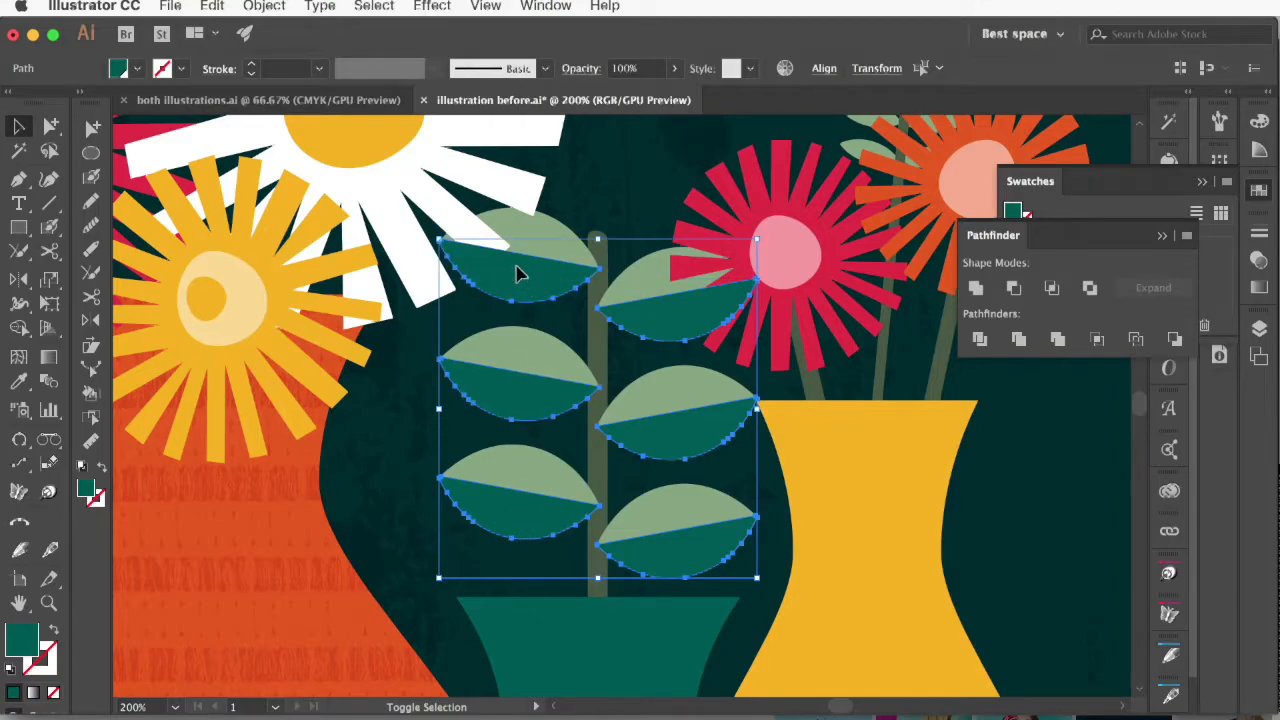
{"action": "left_click", "coordinate": [264, 7]}
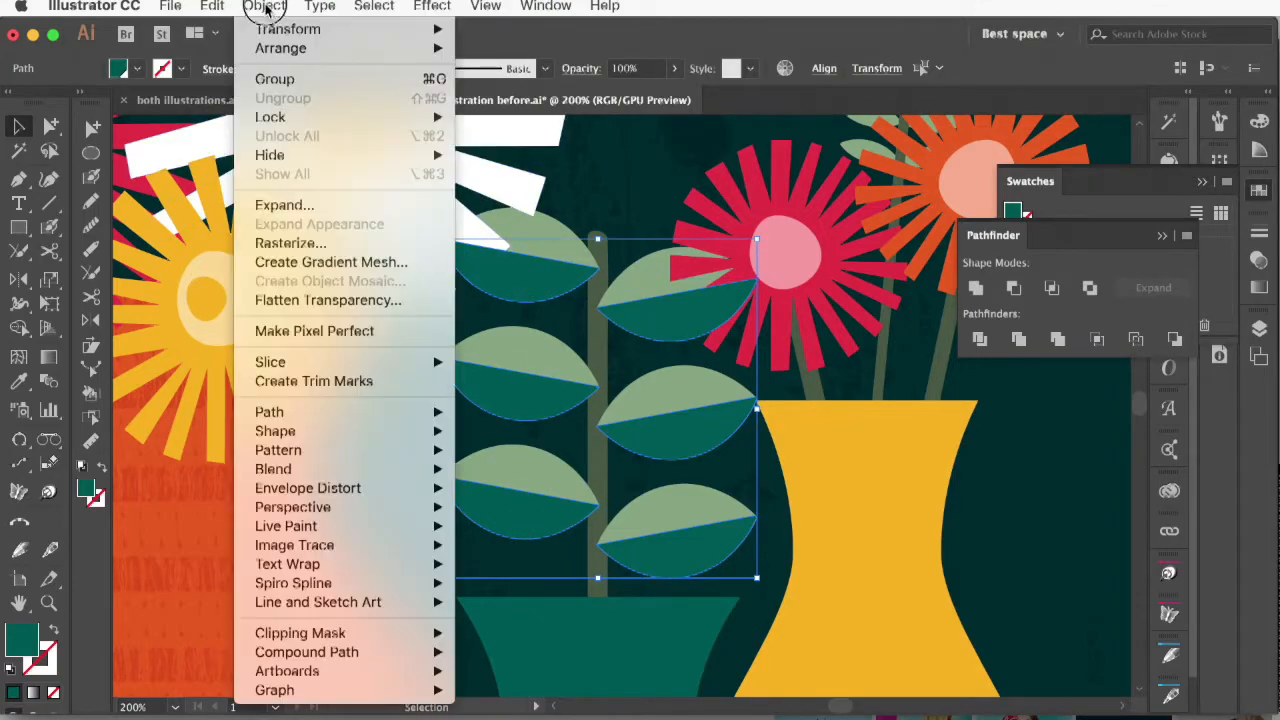
{"action": "mouse_move", "coordinate": [298, 652]}
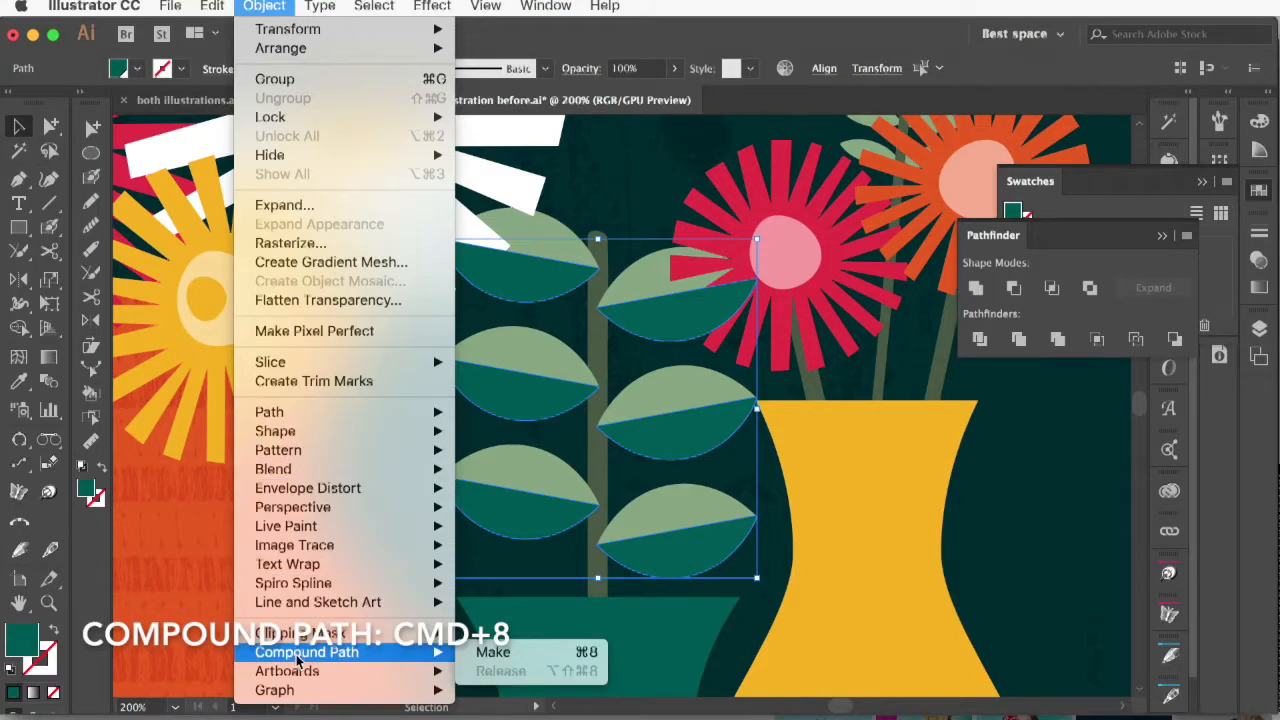
{"action": "left_click", "coordinate": [484, 655]}
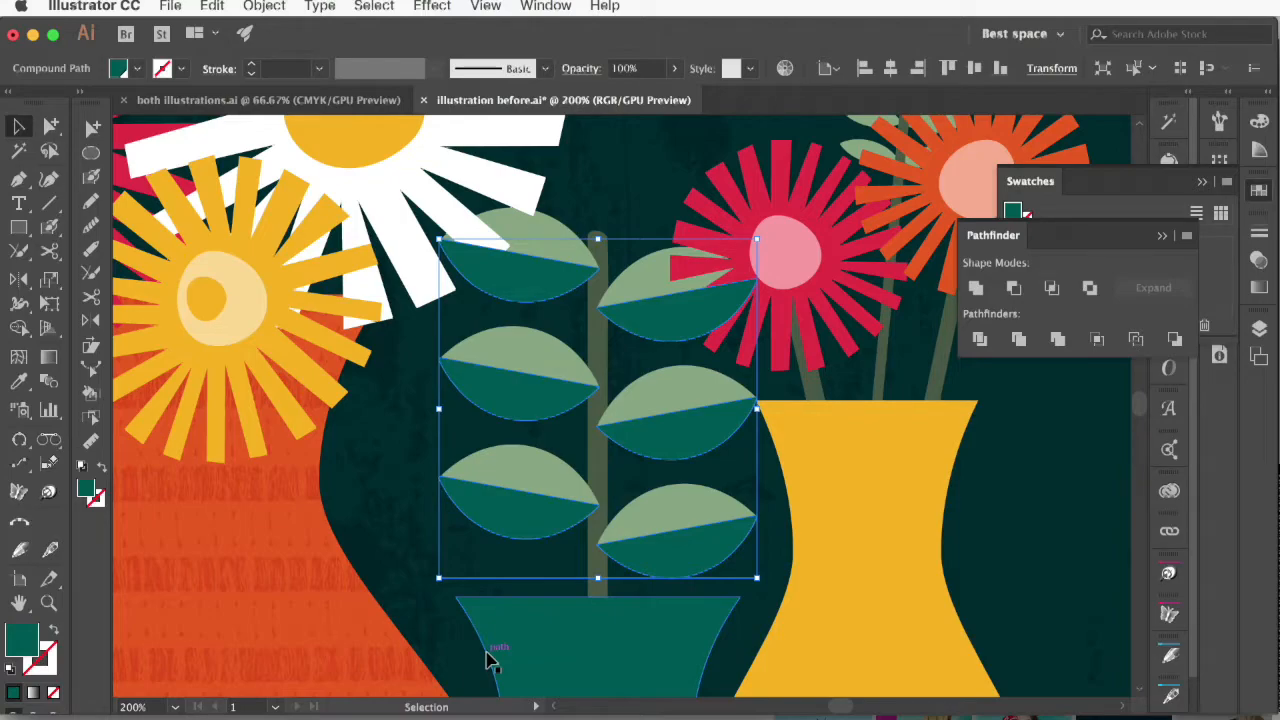
Step: Place leaf texture.tif directly behind the compound path of leaf halves, covering the central plant
{"action": "key", "text": "super+minus"}
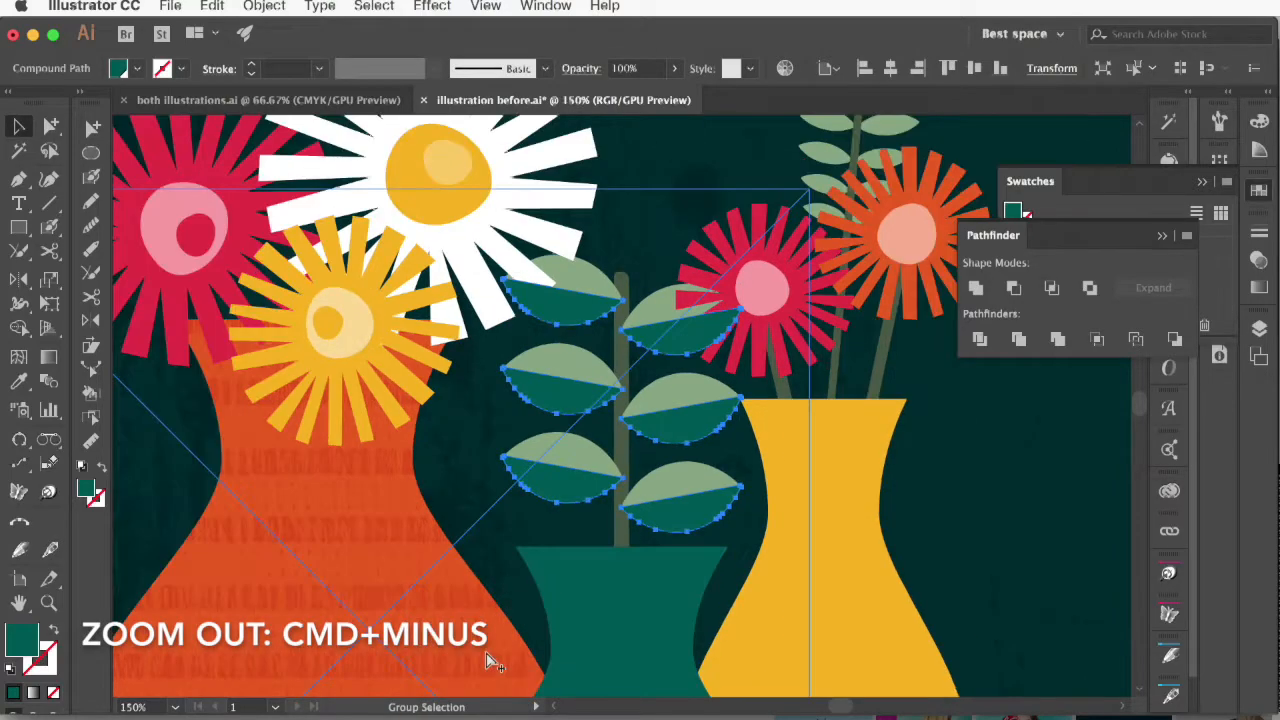
{"action": "key", "text": "super+minus"}
{"action": "key", "text": "super+minus"}
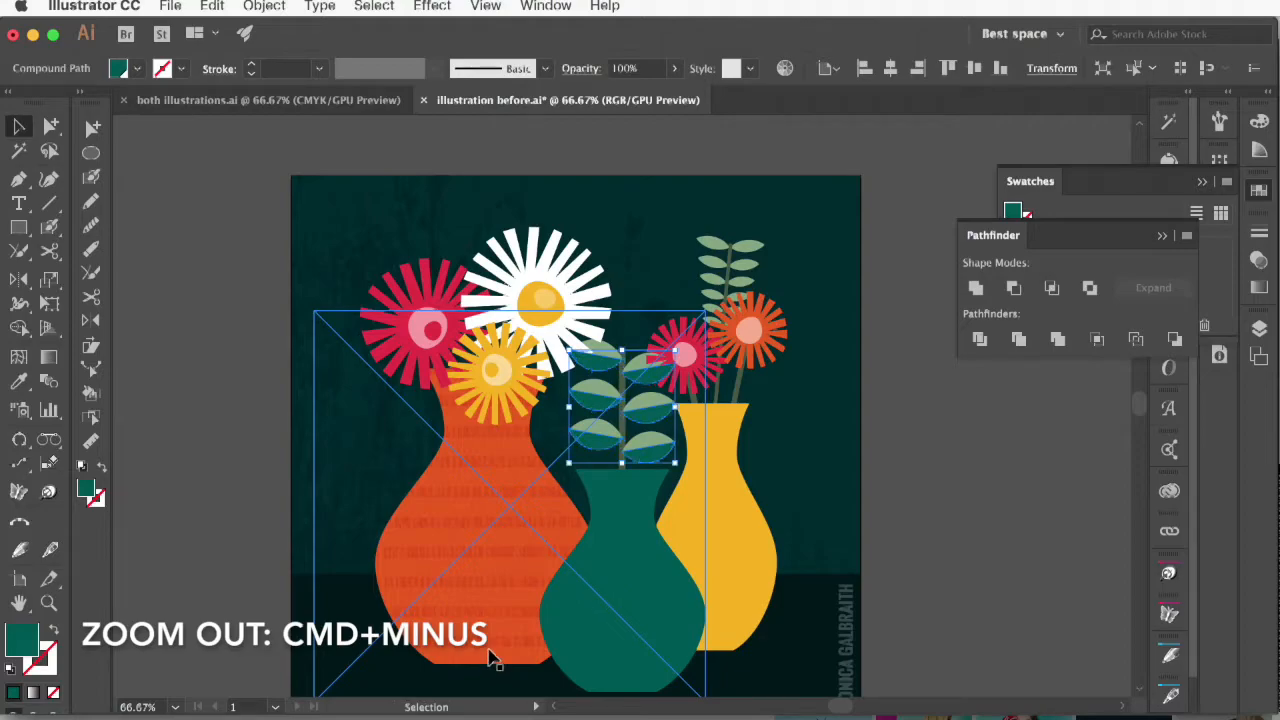
{"action": "left_click_drag", "start_coordinate": [651, 591], "coordinate": [694, 534]}
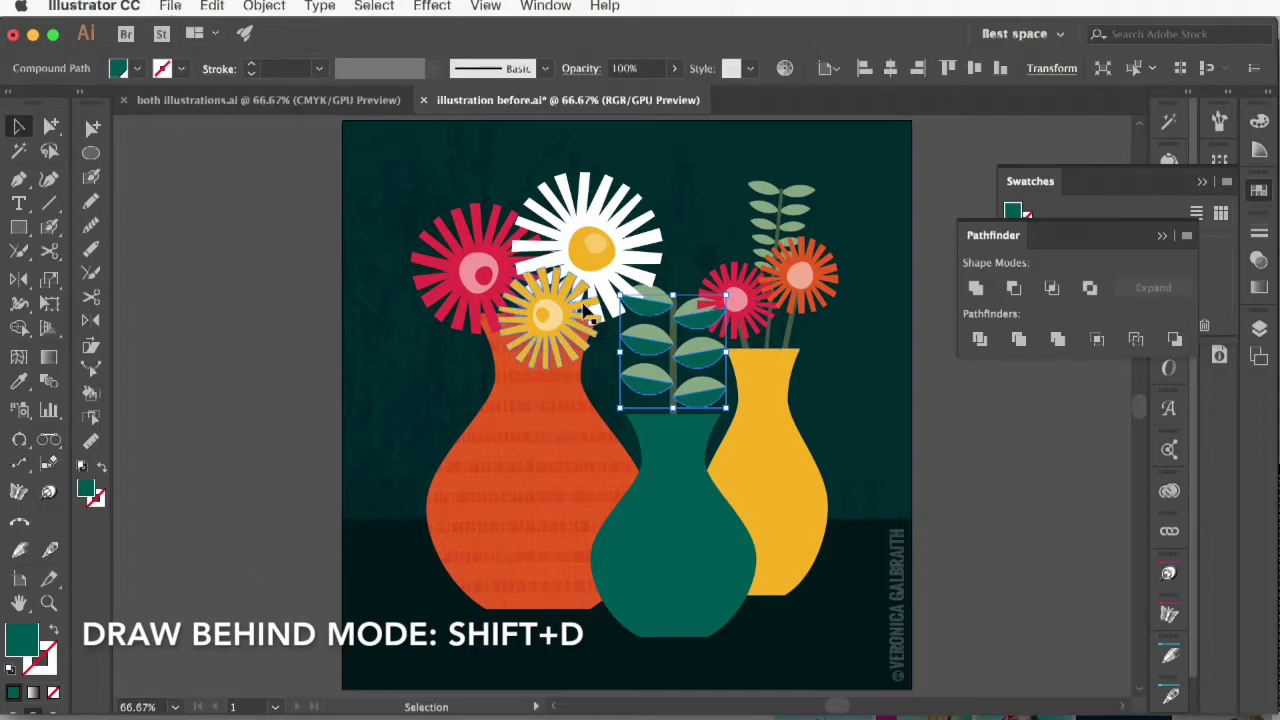
{"action": "left_click", "coordinate": [170, 6]}
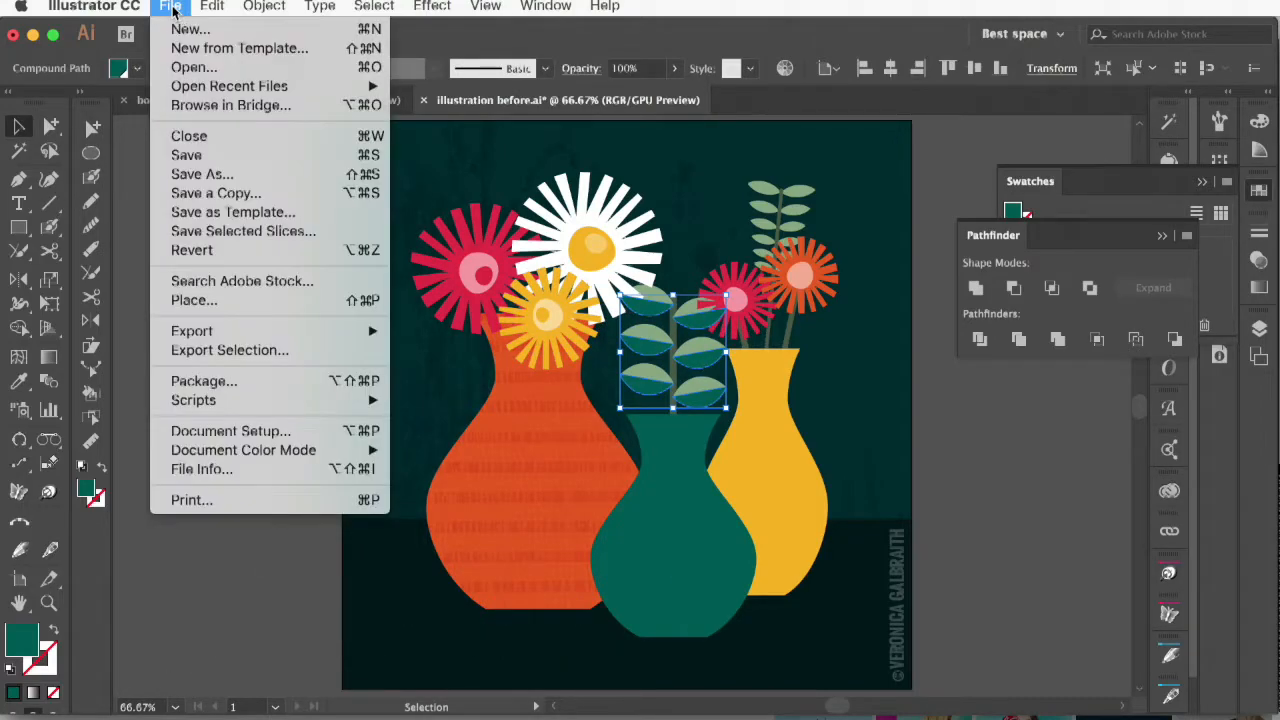
{"action": "left_click", "coordinate": [197, 304]}
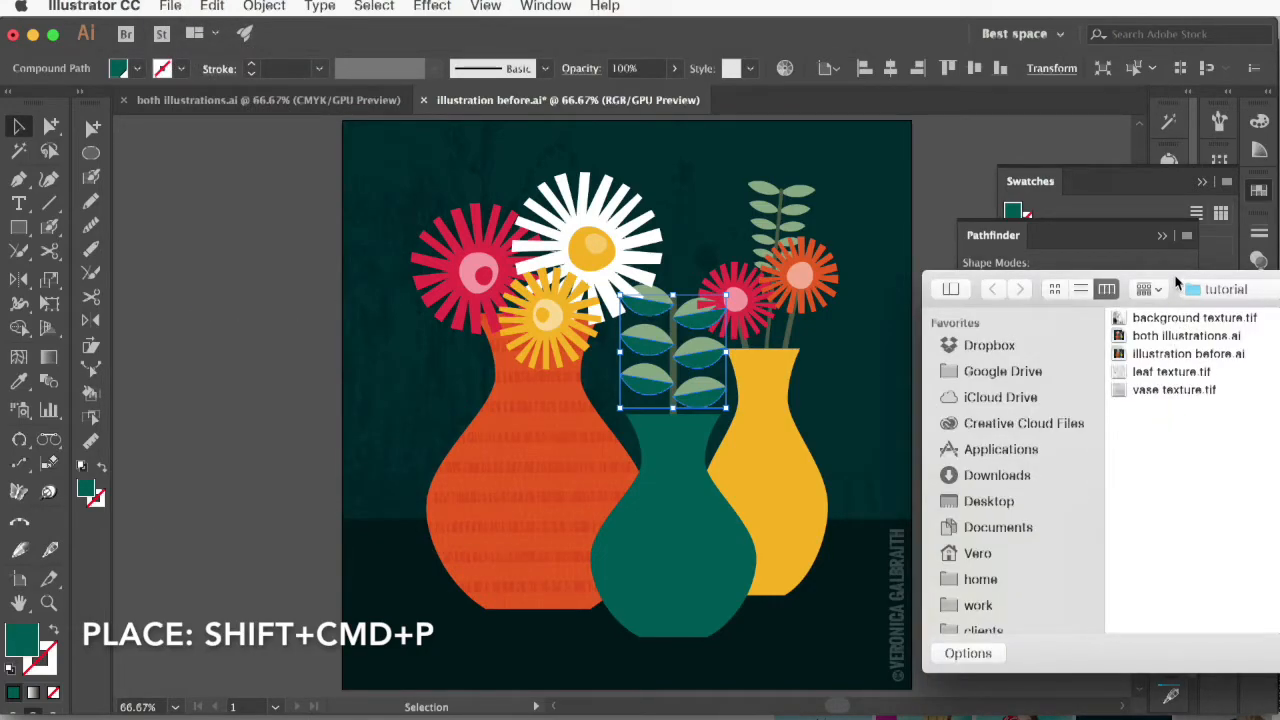
{"action": "left_click_drag", "start_coordinate": [1191, 274], "coordinate": [921, 231]}
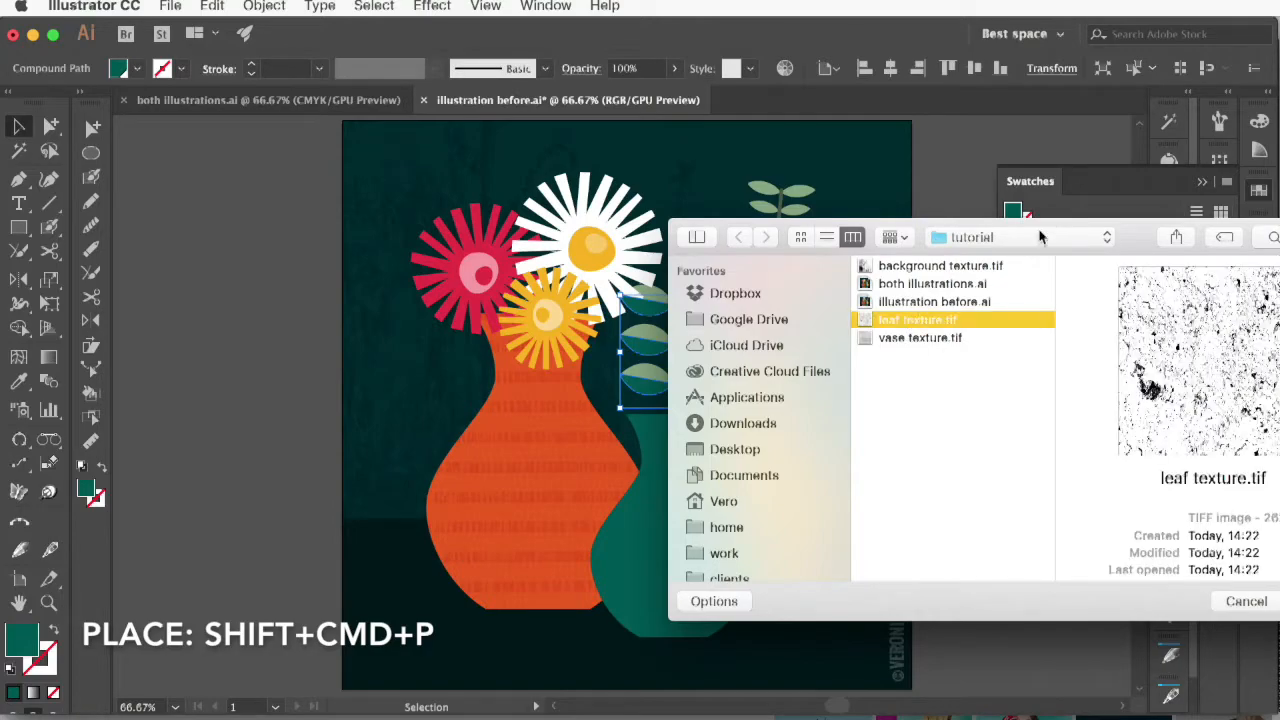
{"action": "left_click_drag", "start_coordinate": [1045, 222], "coordinate": [874, 194]}
{"action": "left_click", "coordinate": [1157, 573]}
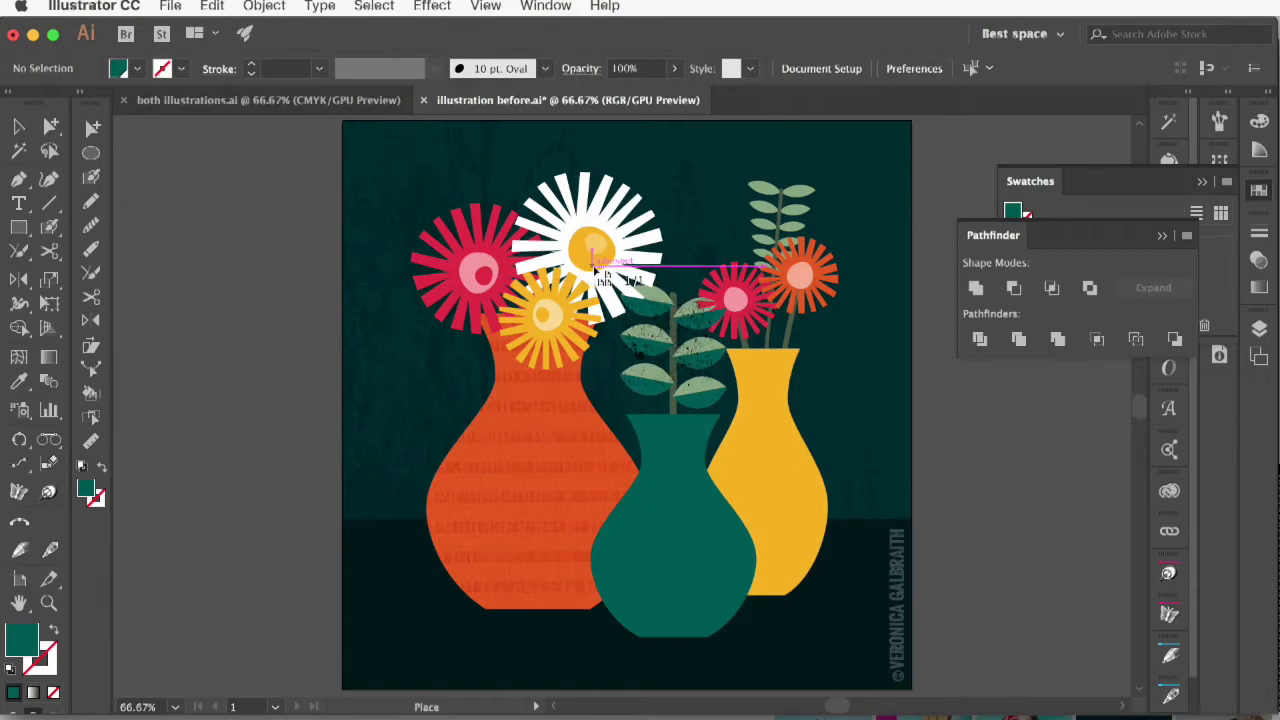
{"action": "left_click", "coordinate": [593, 268]}
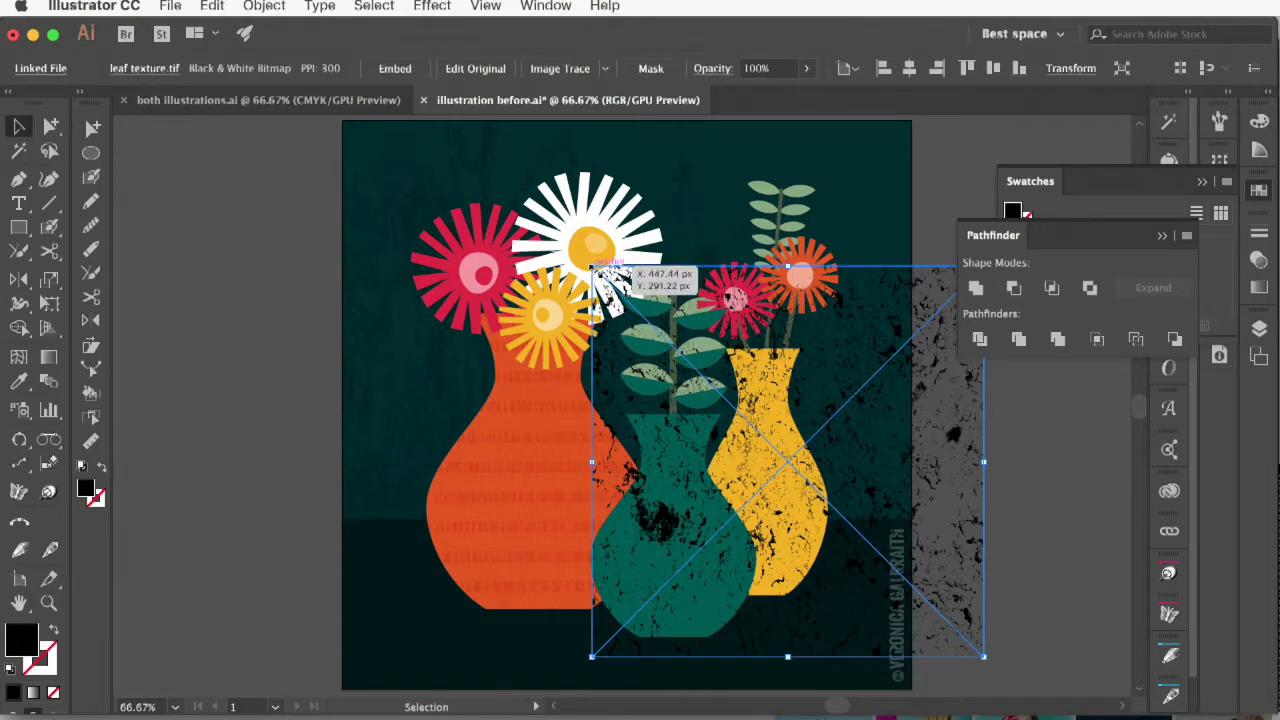
Step: Recolor the leaf texture yellow, scale it down to about 227 px square and center it over the leaves
{"action": "left_click", "coordinate": [1162, 240]}
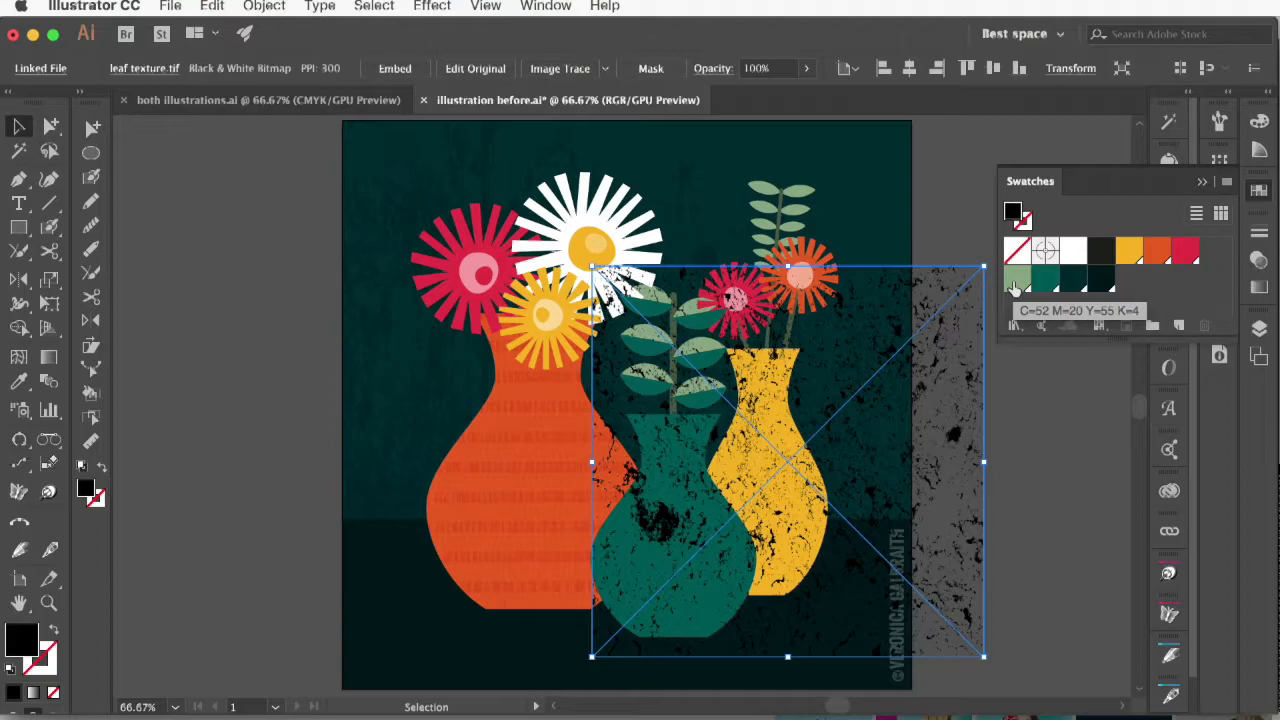
{"action": "left_click", "coordinate": [1129, 255]}
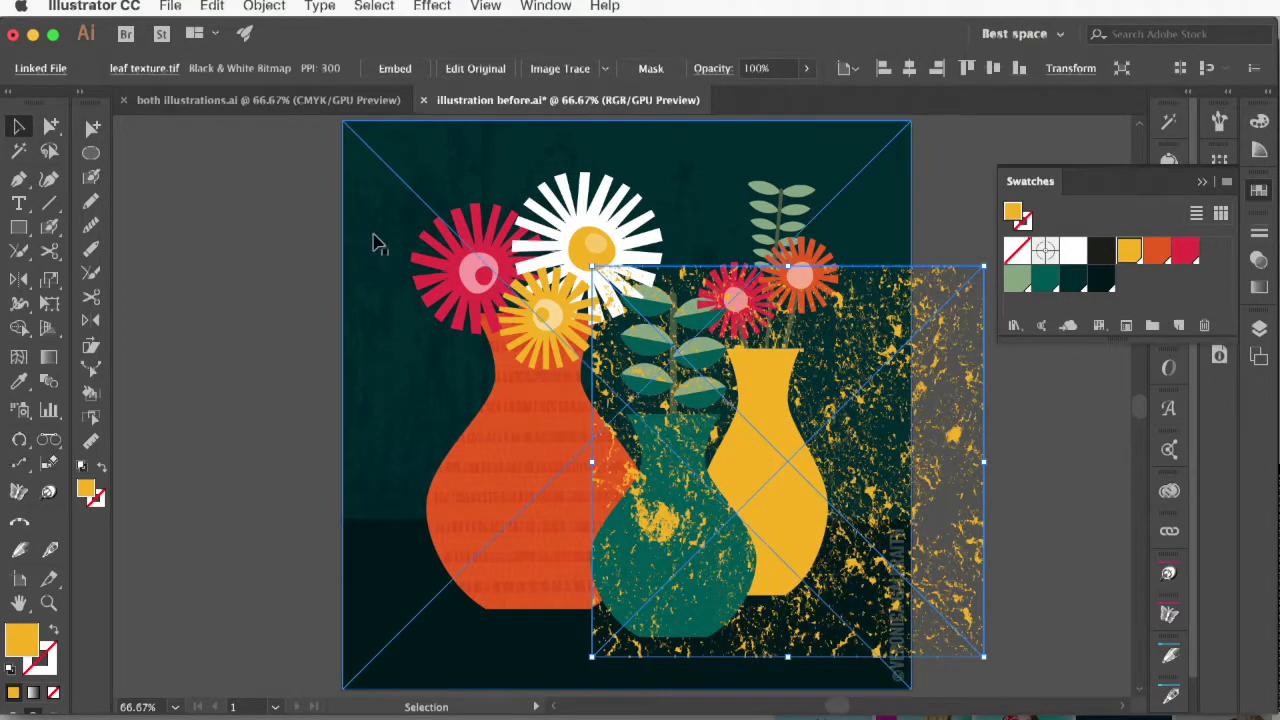
{"action": "left_click", "coordinate": [20, 128]}
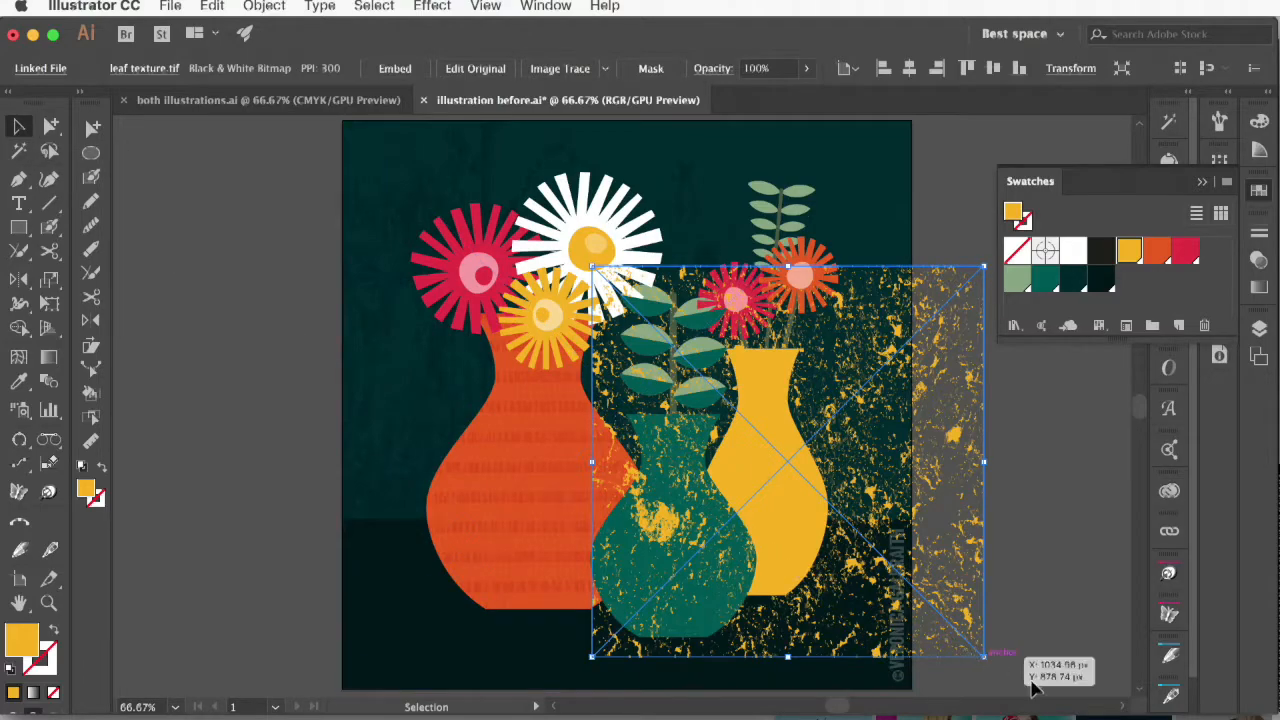
{"action": "left_click_drag", "start_coordinate": [984, 656], "coordinate": [741, 415]}
{"action": "left_click_drag", "start_coordinate": [680, 291], "coordinate": [686, 289]}
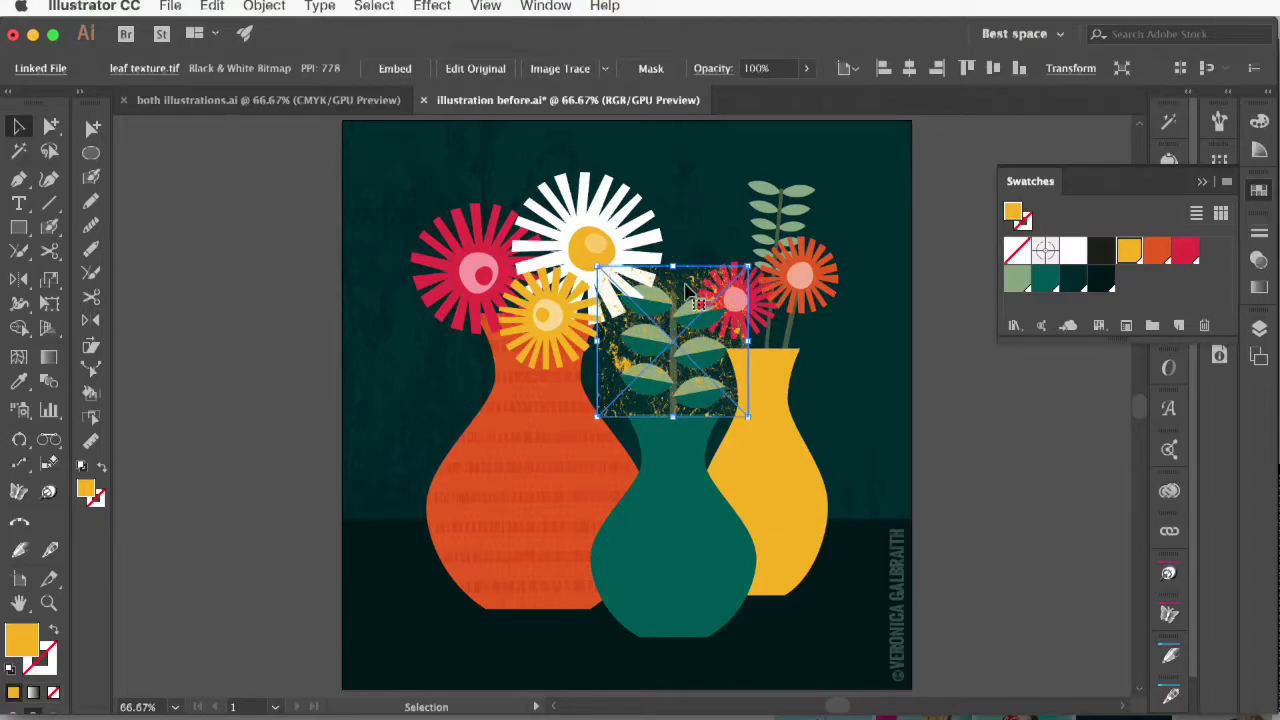
Step: Clip the yellow leaf texture to the compound path of leaf halves with a clipping mask
{"action": "key", "text": "super+1"}
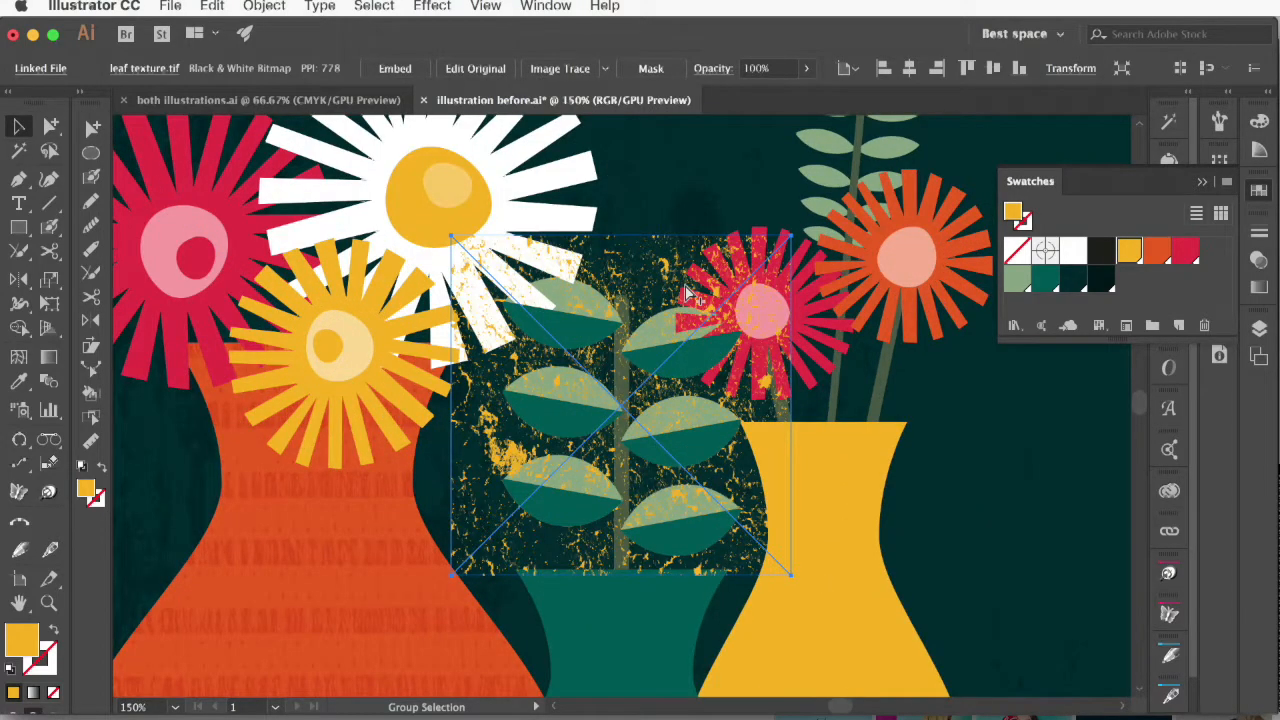
{"action": "scroll", "coordinate": [686, 293], "scroll_direction": "down", "scroll_amount": 2}
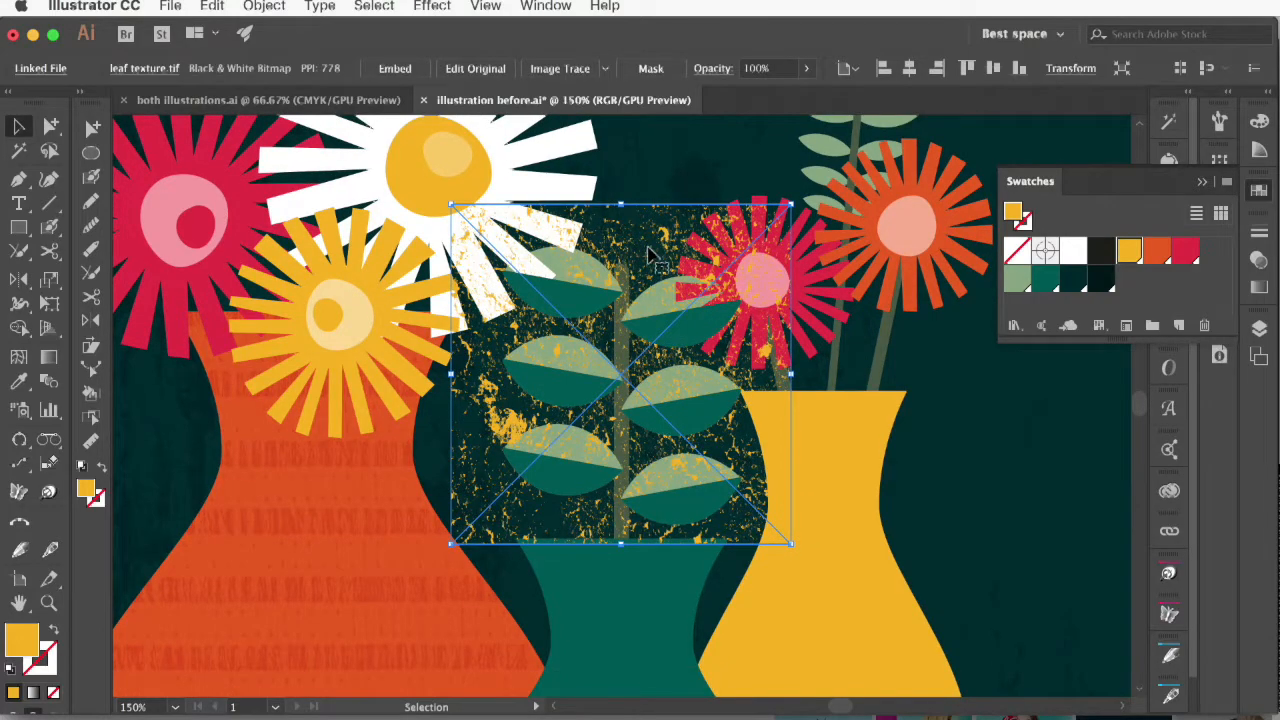
{"action": "mouse_move", "coordinate": [658, 436]}
{"action": "left_mouse_down"}
{"action": "mouse_move", "coordinate": [165, 585]}
{"action": "mouse_move", "coordinate": [54, 695]}
{"action": "mouse_move", "coordinate": [12, 711]}
{"action": "mouse_move", "coordinate": [296, 559]}
{"action": "left_mouse_up"}
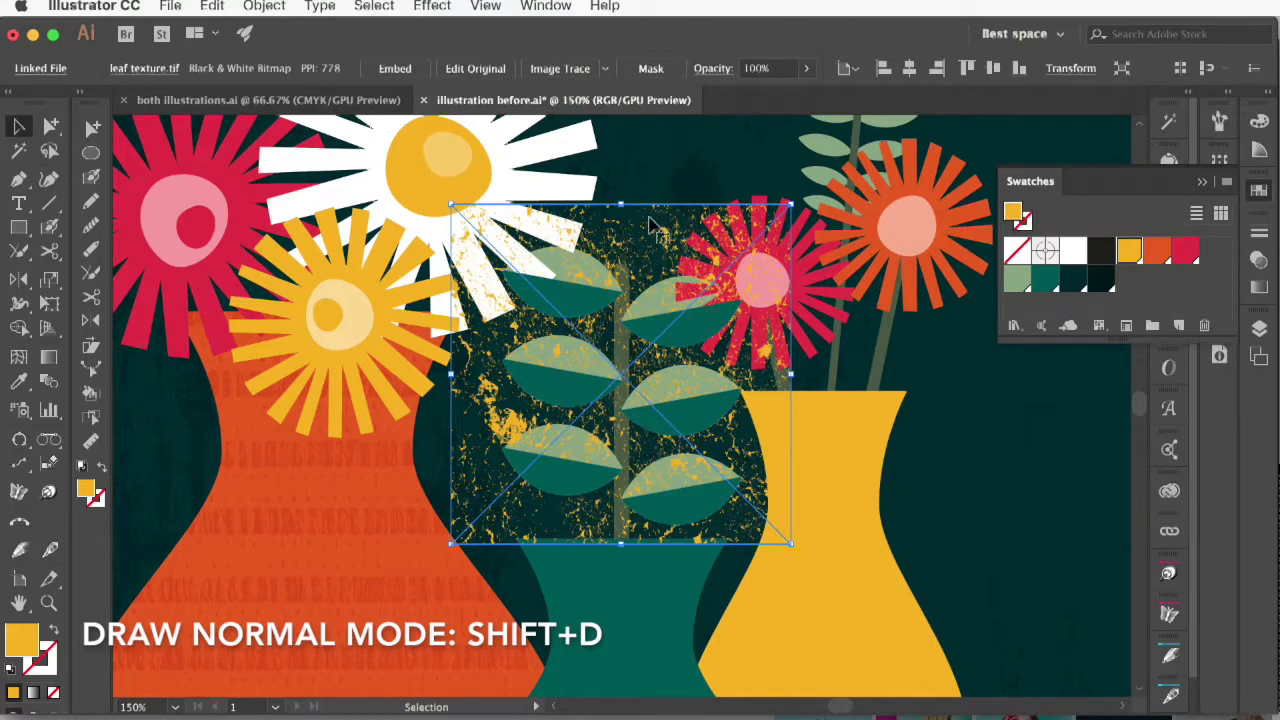
{"action": "left_click", "coordinate": [584, 308], "text": "shift"}
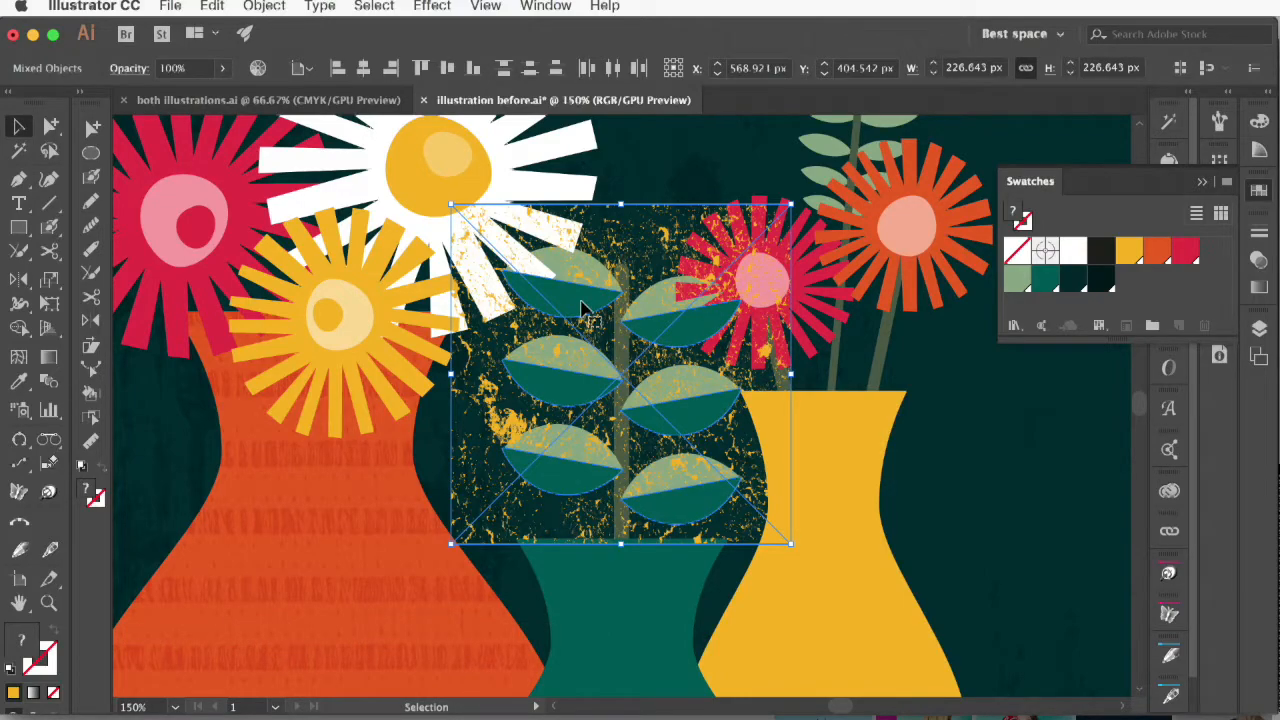
{"action": "left_click", "coordinate": [264, 6]}
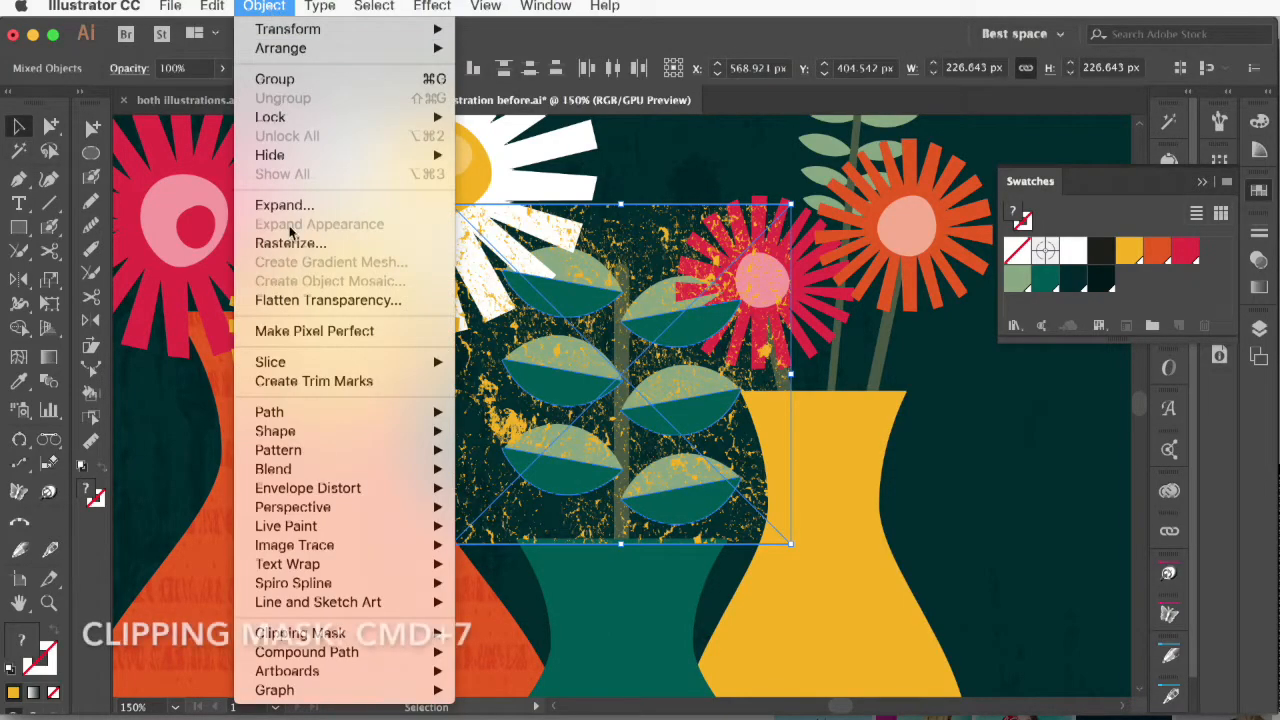
{"action": "mouse_move", "coordinate": [320, 633]}
{"action": "left_click", "coordinate": [518, 636]}
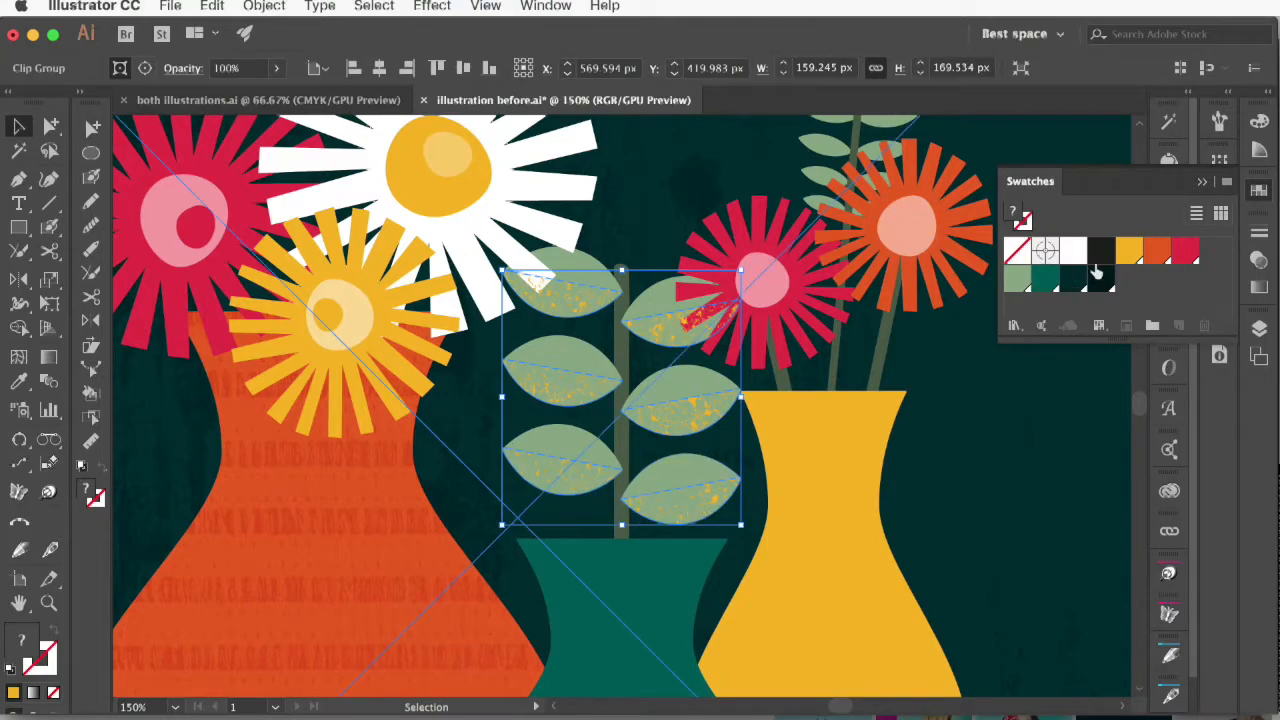
Step: Try 39% opacity with the Lighten blending mode on the clipped leaf texture
{"action": "left_click", "coordinate": [1259, 190]}
{"action": "left_click", "coordinate": [1259, 259]}
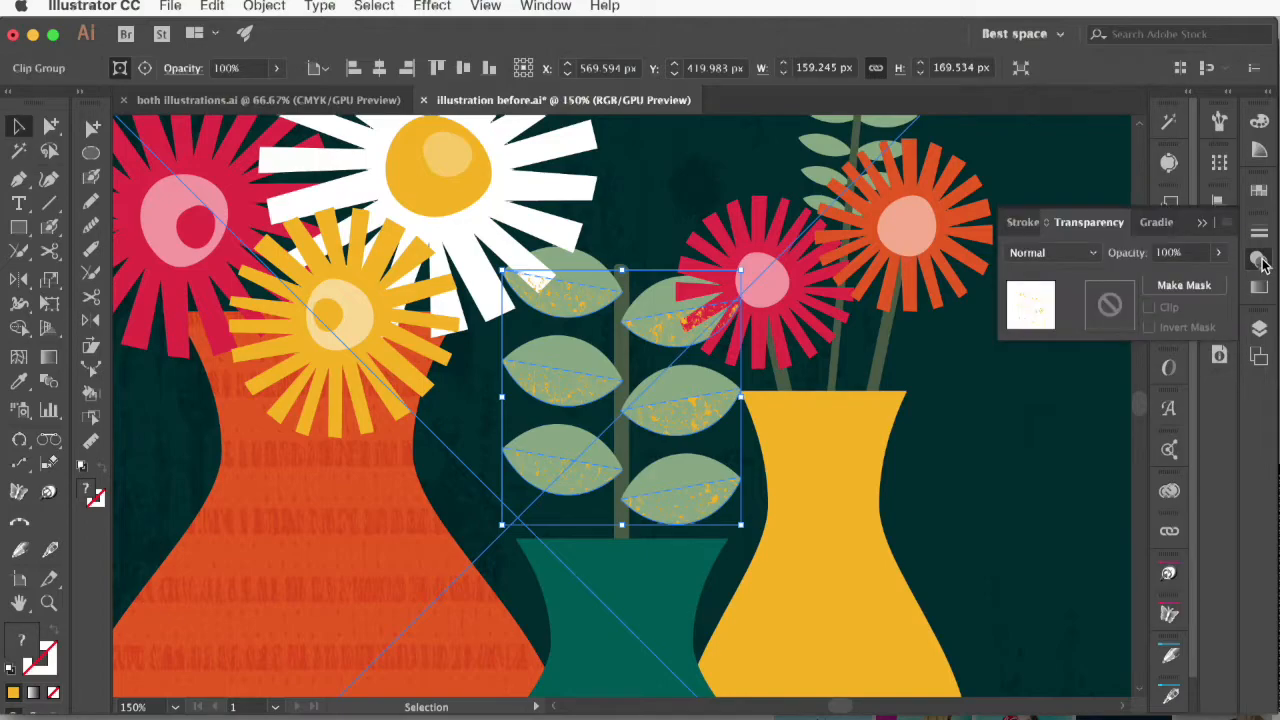
{"action": "left_click", "coordinate": [1218, 253]}
{"action": "left_click_drag", "start_coordinate": [1214, 279], "coordinate": [1168, 282]}
{"action": "left_click", "coordinate": [1092, 256]}
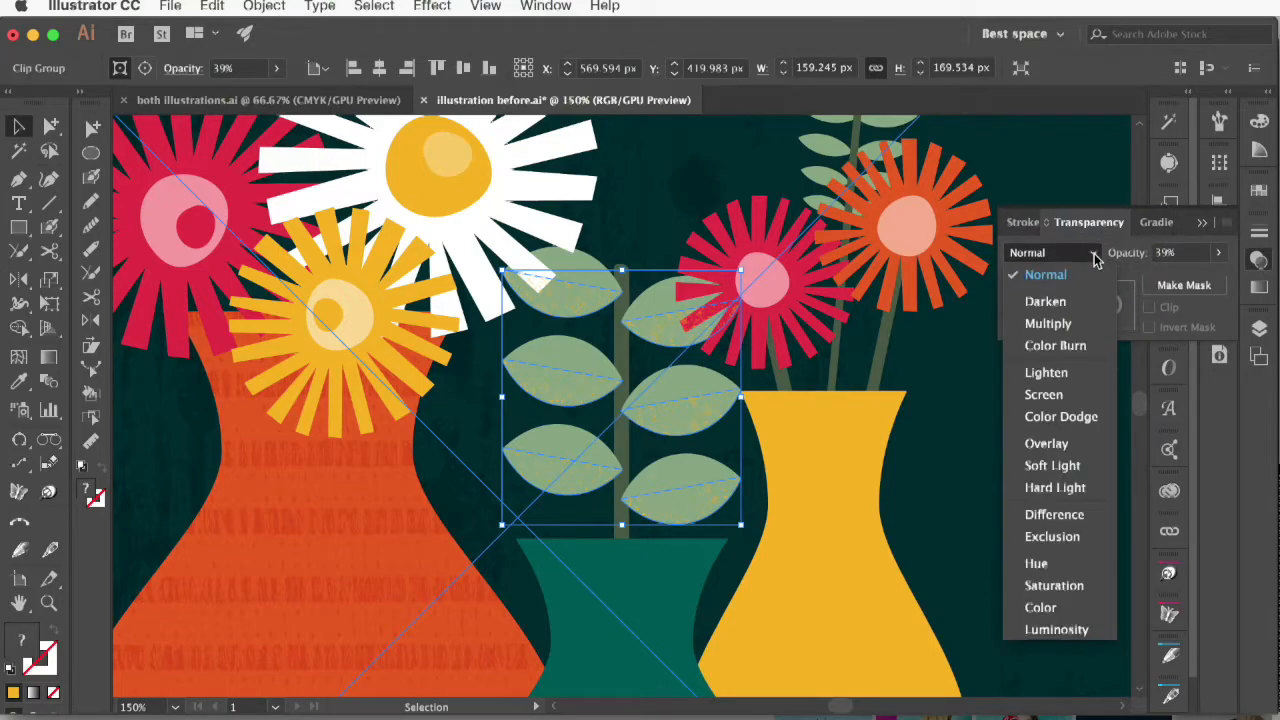
{"action": "left_click", "coordinate": [1066, 374]}
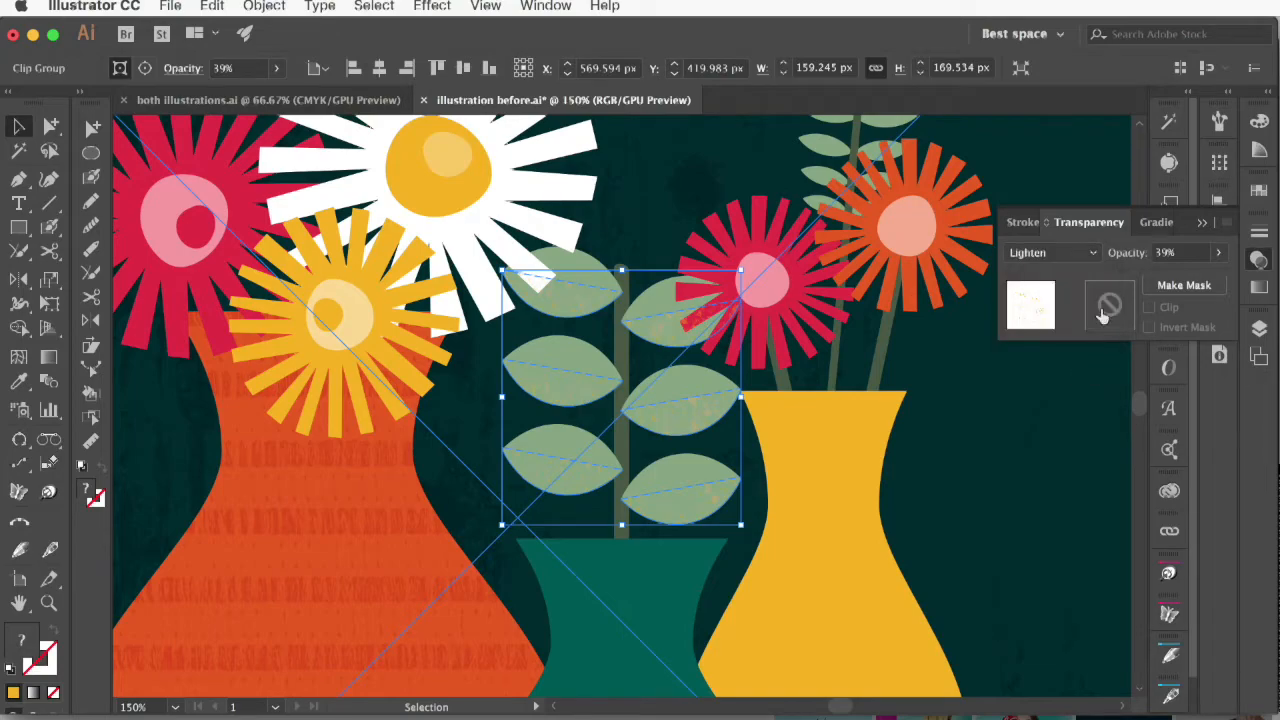
Step: Set the clipped leaf texture to the Soft Light blending mode at 79% opacity and deselect it
{"action": "left_click", "coordinate": [1092, 256]}
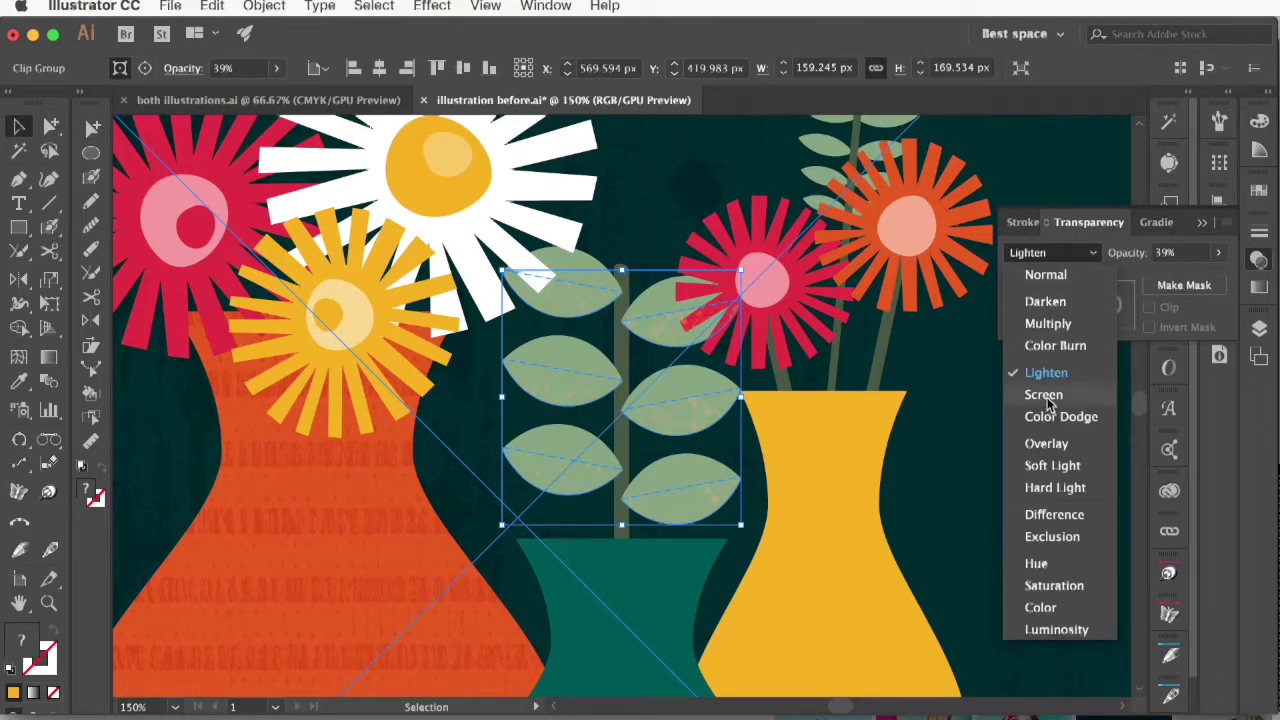
{"action": "left_click", "coordinate": [1058, 465]}
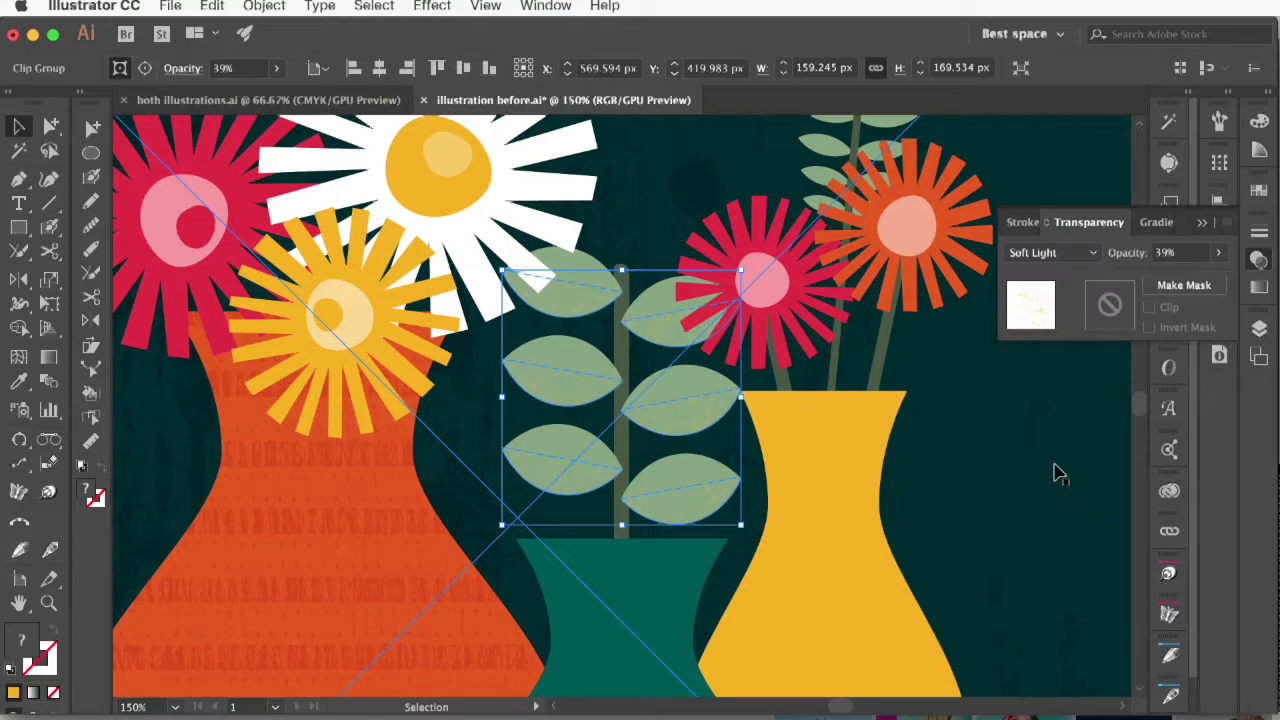
{"action": "left_click", "coordinate": [1218, 252]}
{"action": "left_click_drag", "start_coordinate": [1170, 282], "coordinate": [1199, 285]}
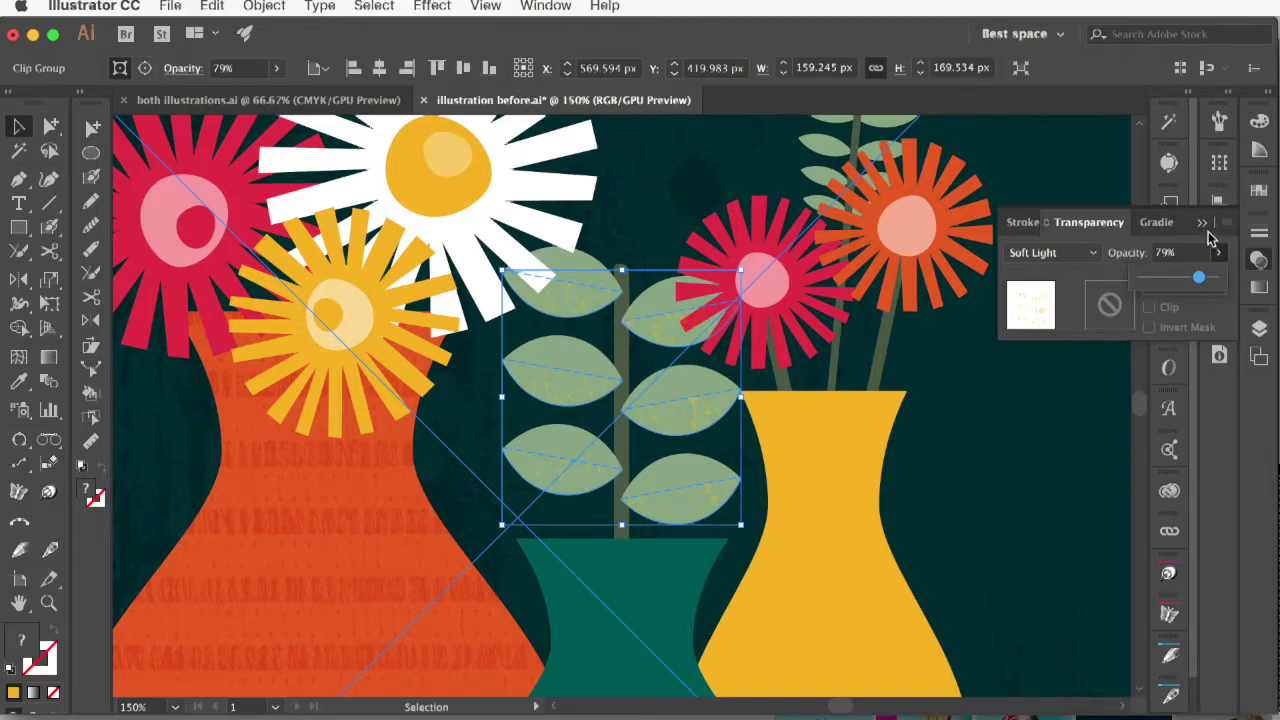
{"action": "key", "text": "super+1"}
{"action": "key", "text": "super+minus"}
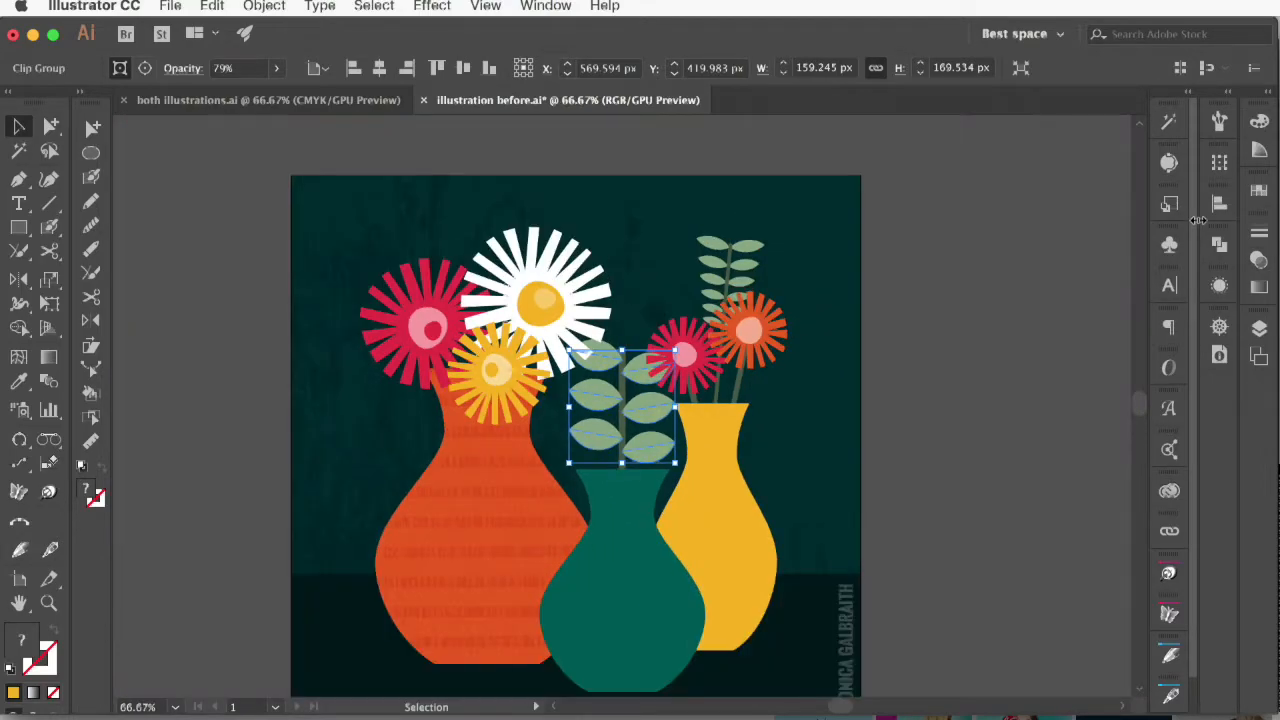
{"action": "left_click", "coordinate": [966, 451]}
{"action": "left_click_drag", "start_coordinate": [966, 451], "coordinate": [983, 409]}
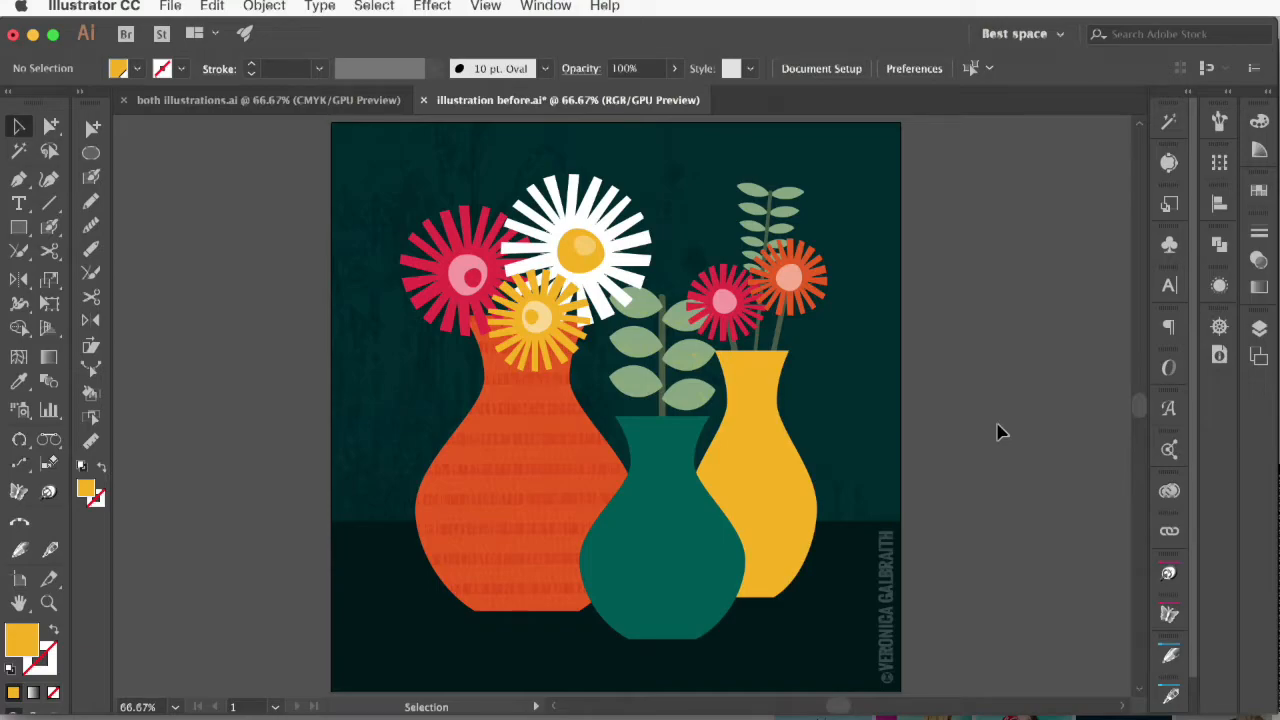
Step: Isolate the texture inside the leaf clip group and recolor it with the dark teal swatch
{"action": "double_click", "coordinate": [695, 404]}
{"action": "left_click", "coordinate": [1258, 191]}
{"action": "left_click", "coordinate": [1075, 281]}
{"action": "double_click", "coordinate": [1067, 266]}
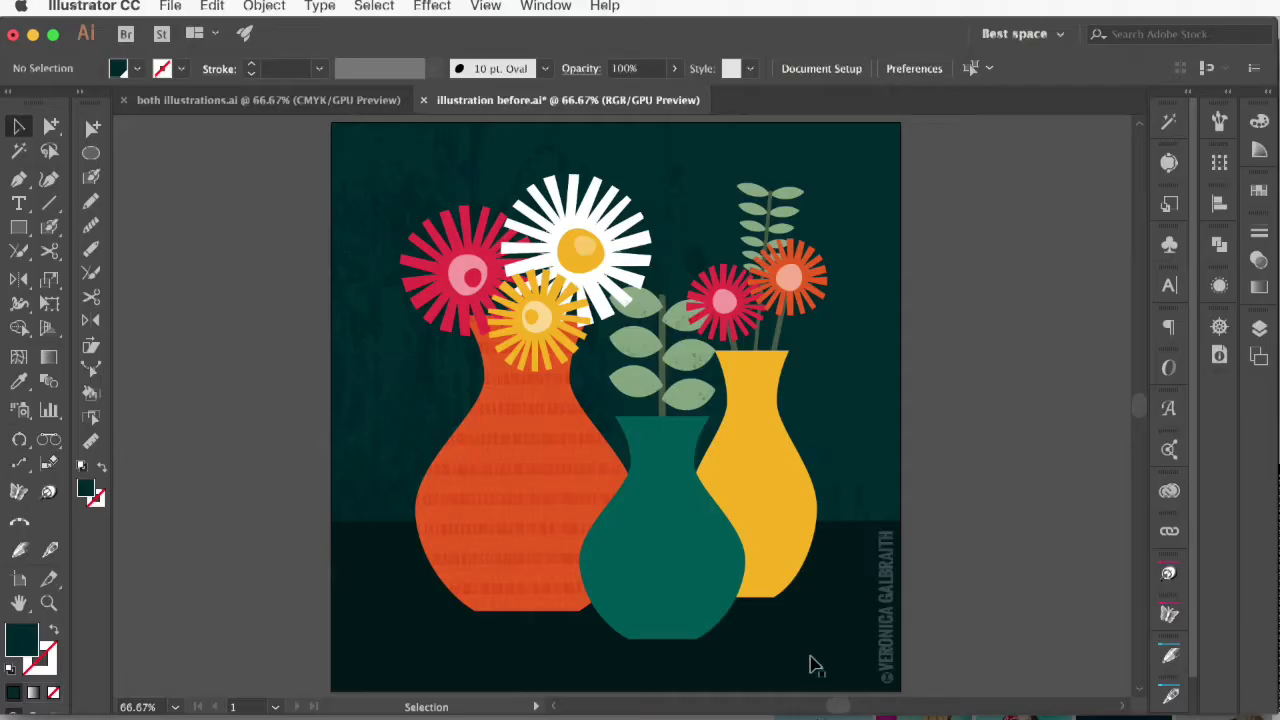
Step: Duplicate the green vase in place
{"action": "left_click", "coordinate": [697, 498]}
{"action": "key", "text": "super+c"}
{"action": "left_click", "coordinate": [212, 6]}
{"action": "left_click", "coordinate": [256, 175]}
Step: Place a diamond-patterned texture file, then scale and position it over the green vase
{"action": "left_click", "coordinate": [171, 6]}
{"action": "left_click", "coordinate": [180, 298]}
{"action": "double_click", "coordinate": [1180, 390]}
{"action": "left_click", "coordinate": [629, 409]}
{"action": "left_click_drag", "start_coordinate": [760, 540], "coordinate": [602, 428]}
{"action": "left_click_drag", "start_coordinate": [860, 297], "coordinate": [795, 405]}
Step: Recolor the diamond texture with a dark swatch and clip it to the green vase copy
{"action": "left_click", "coordinate": [1259, 190]}
{"action": "left_click", "coordinate": [1090, 235]}
{"action": "left_click", "coordinate": [1259, 190]}
{"action": "left_click", "coordinate": [640, 500], "text": "shift"}
{"action": "key", "text": "super+7"}
Step: Adjust the position of the diamond texture inside the green vase's clipping mask, nudging it slightly to the right
{"action": "double_click", "coordinate": [669, 526]}
{"action": "left_click_drag", "start_coordinate": [690, 545], "coordinate": [686, 549]}
{"action": "left_click_drag", "start_coordinate": [801, 655], "coordinate": [797, 660]}
{"action": "key", "text": "Right"}
{"action": "key", "text": "Right"}
{"action": "key", "text": "Right"}
{"action": "key", "text": "Right"}
{"action": "key", "text": "Right"}
{"action": "key", "text": "Right"}
{"action": "double_click", "coordinate": [814, 557]}
Step: Lower the opacity of the green vase's clipped texture and deselect it
{"action": "left_click", "coordinate": [690, 540]}
{"action": "left_click", "coordinate": [1259, 259]}
{"action": "left_click", "coordinate": [1218, 253]}
{"action": "left_click_drag", "start_coordinate": [1221, 279], "coordinate": [1163, 279]}
{"action": "left_click", "coordinate": [1040, 420]}
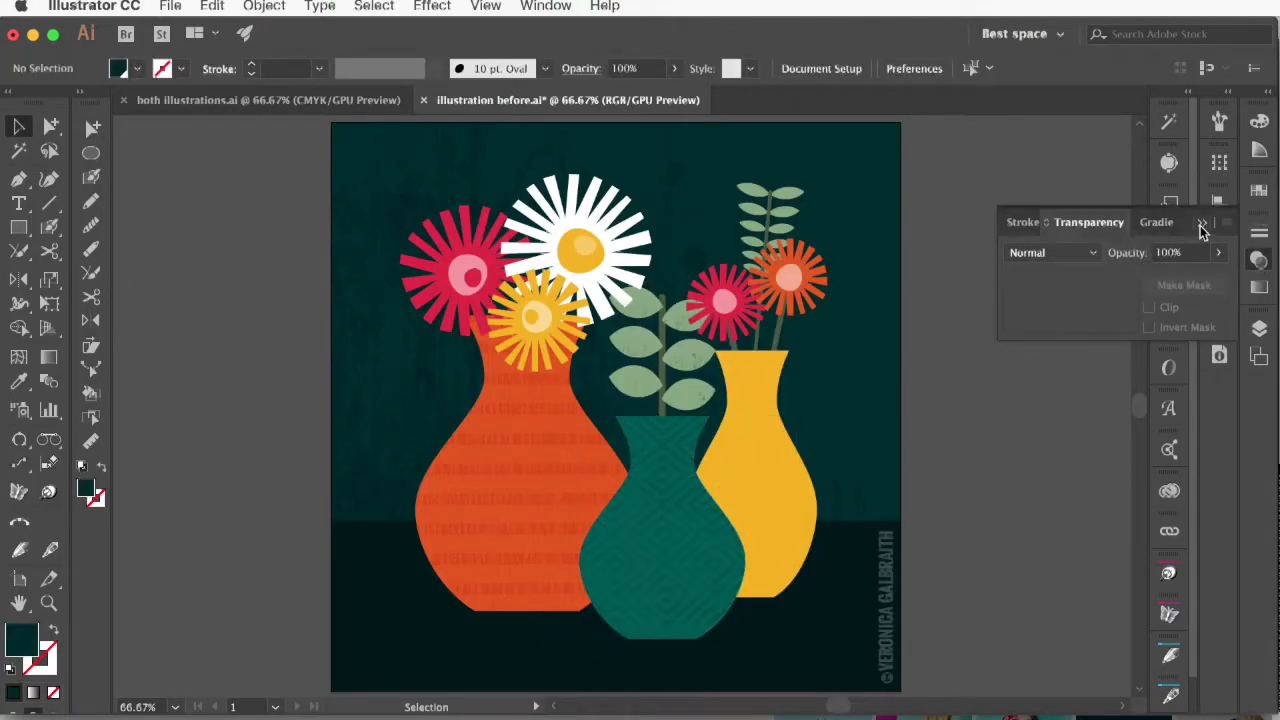
{"action": "left_click", "coordinate": [1201, 222]}
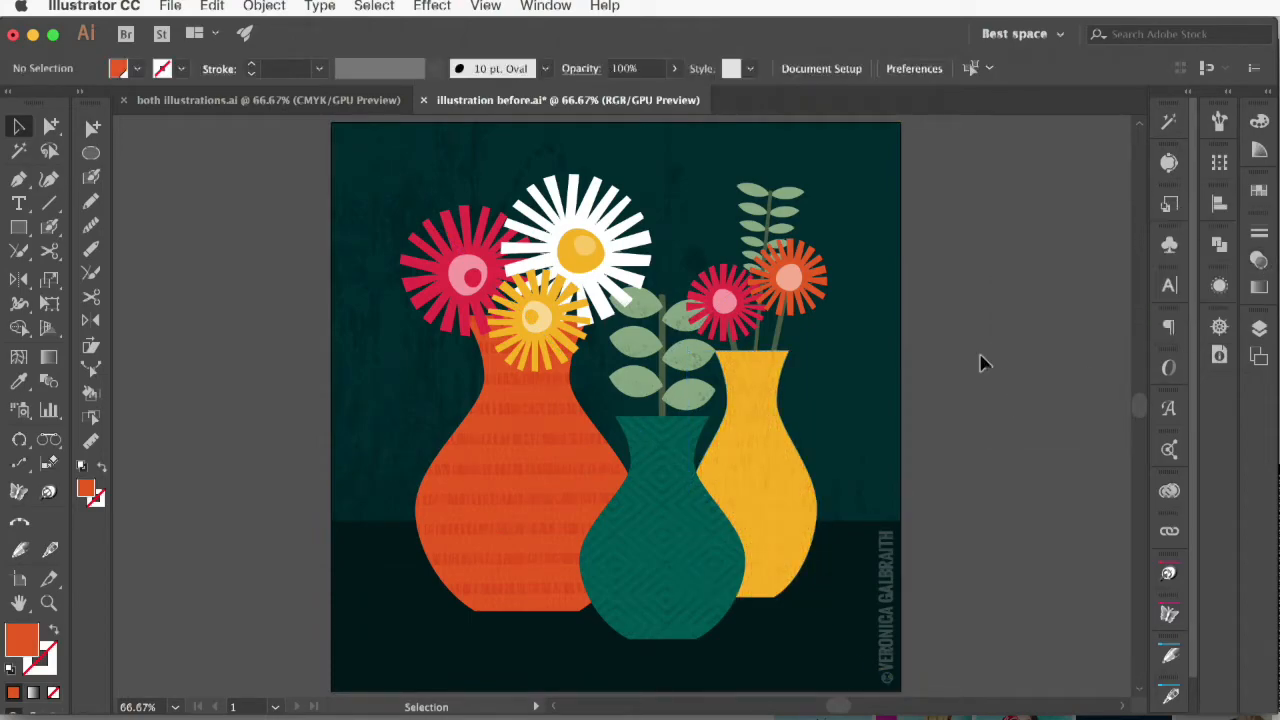
Step: Bring a copy of the background texture in front of the vases, aligned with the artboard
{"action": "left_click", "coordinate": [403, 374]}
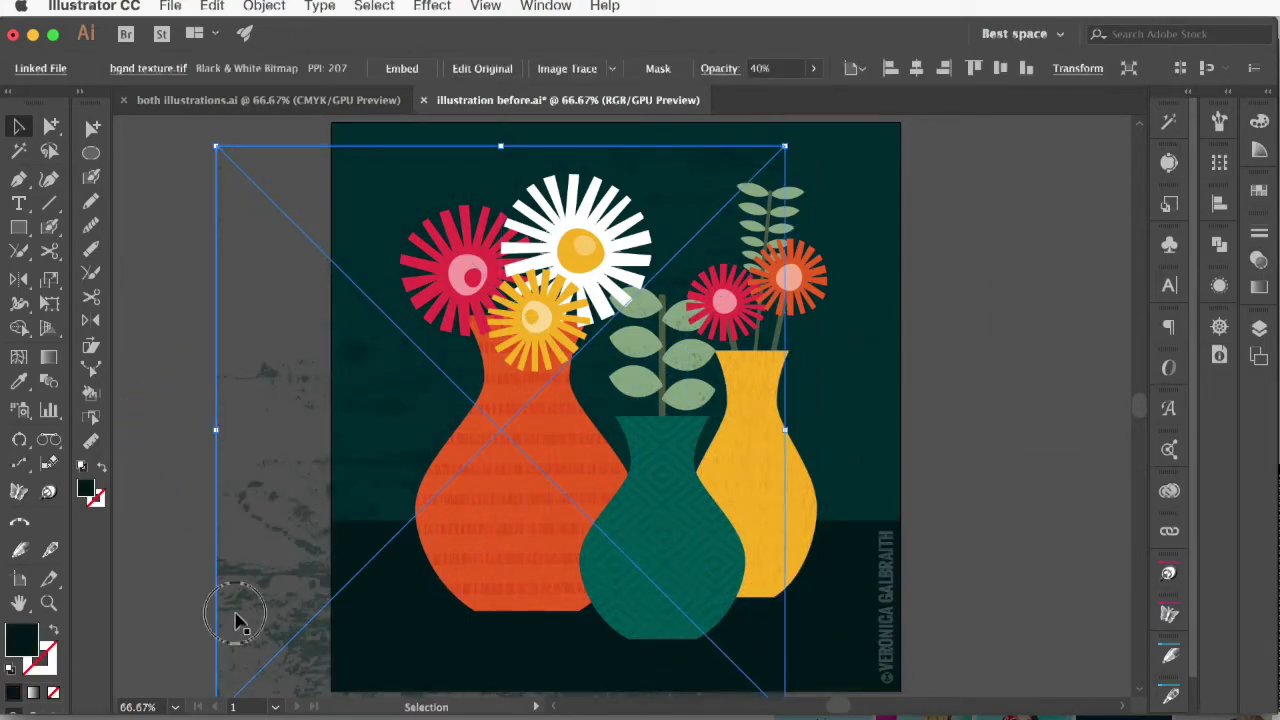
{"action": "key", "text": "super+z"}
{"action": "left_click_drag", "start_coordinate": [366, 486], "coordinate": [303, 597]}
{"action": "left_click_drag", "start_coordinate": [257, 226], "coordinate": [820, 634]}
{"action": "left_click", "coordinate": [865, 580], "text": "shift"}
{"action": "left_click", "coordinate": [944, 68]}
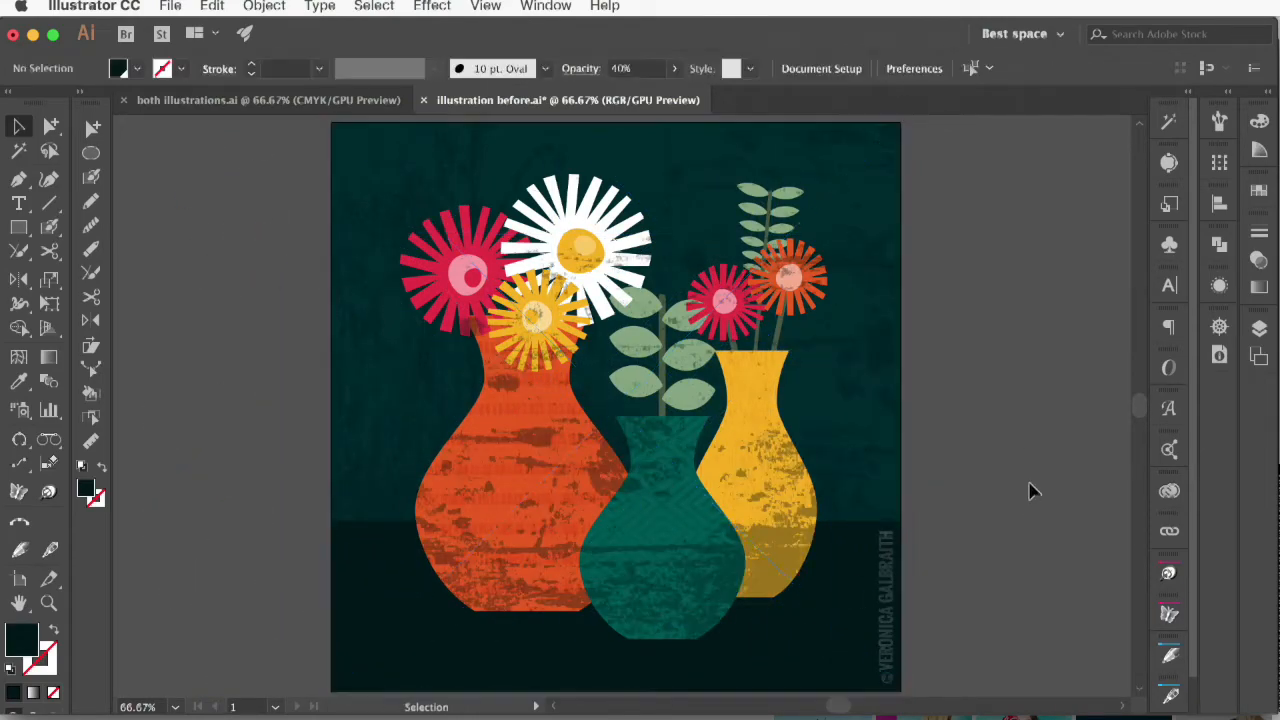
Step: Bring the dark table rectangle forward and clip the background texture copy to it
{"action": "left_click", "coordinate": [860, 588]}
{"action": "left_click", "coordinate": [856, 540]}
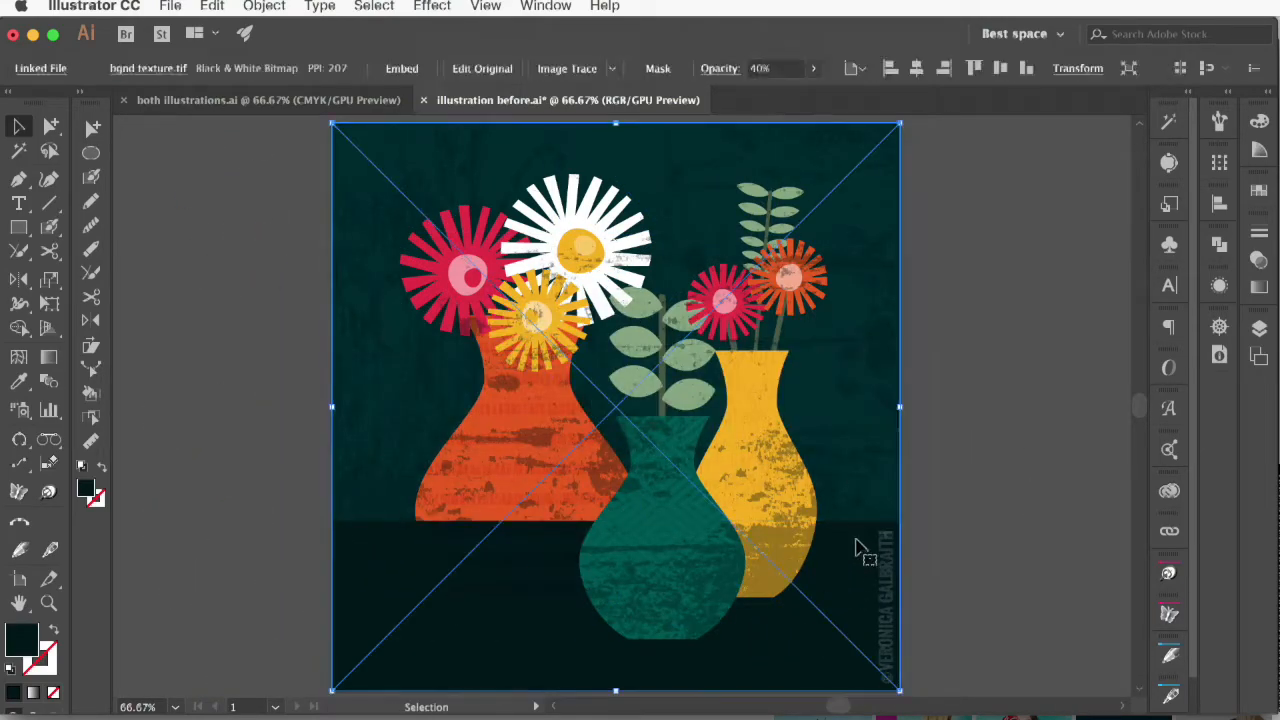
{"action": "left_click_drag", "start_coordinate": [841, 572], "coordinate": [924, 581]}
{"action": "key", "text": "super+z"}
{"action": "key", "text": "alt+super+["}
{"action": "key", "text": "super+shift+]"}
{"action": "left_click", "coordinate": [866, 389], "text": "shift"}
{"action": "key", "text": "super+7"}
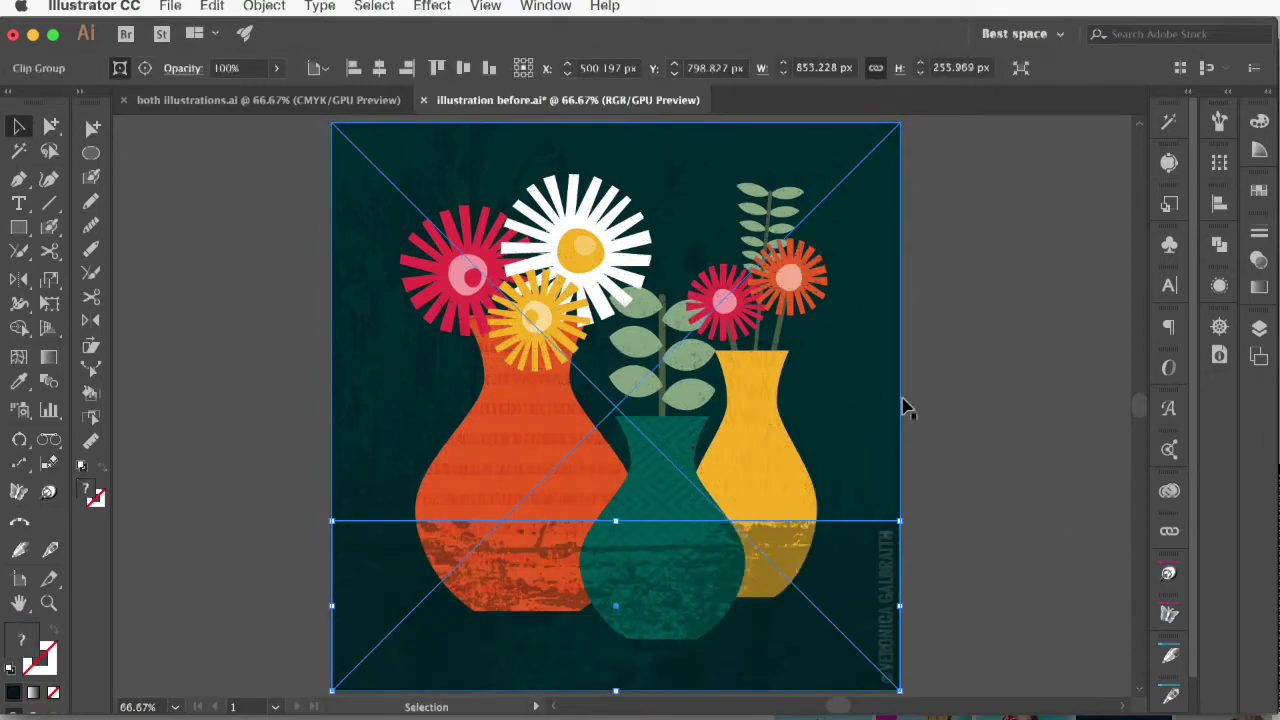
Step: Try releasing the table's clipping mask and restacking its rectangle and texture, then undo these attempts
{"action": "key", "text": "super+z"}
{"action": "left_click", "coordinate": [300, 480]}
{"action": "left_click", "coordinate": [350, 540]}
{"action": "left_click", "coordinate": [375, 460], "text": "shift"}
{"action": "key", "text": "alt+super+7"}
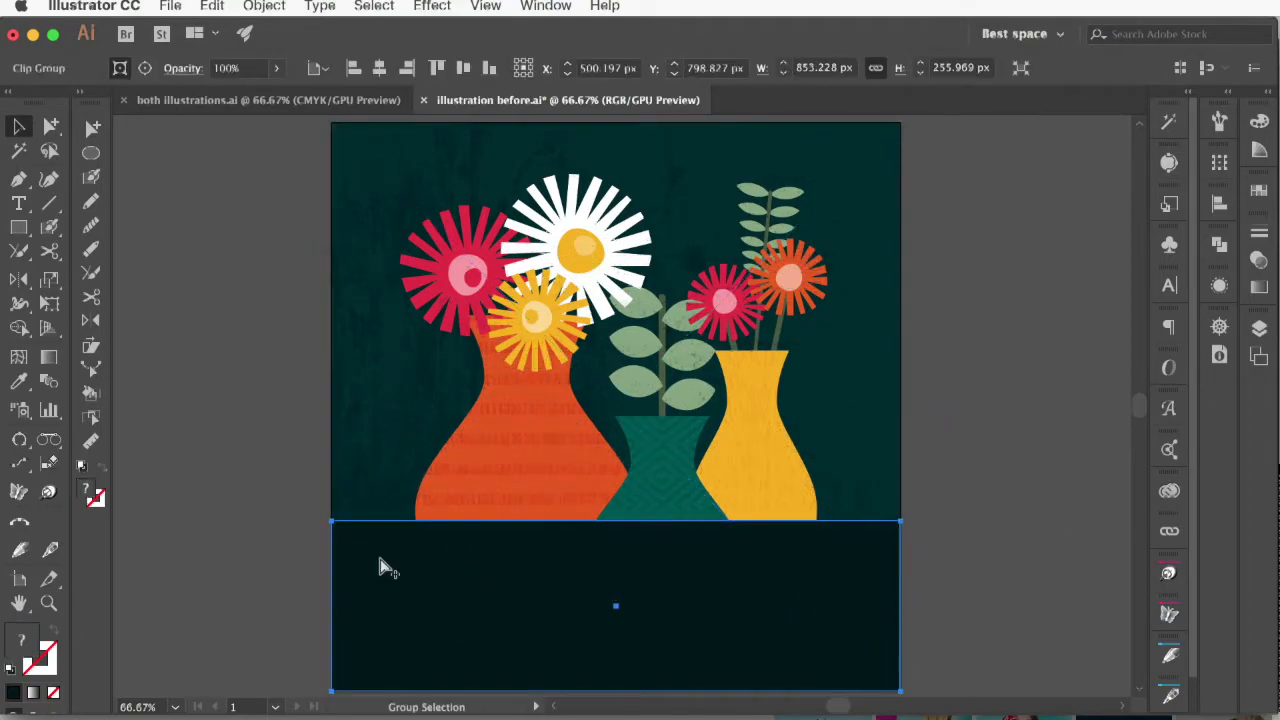
{"action": "key", "text": "super+z"}
{"action": "key", "text": "alt+super+7"}
{"action": "left_click_drag", "start_coordinate": [873, 555], "coordinate": [970, 576]}
{"action": "key", "text": "super+z"}
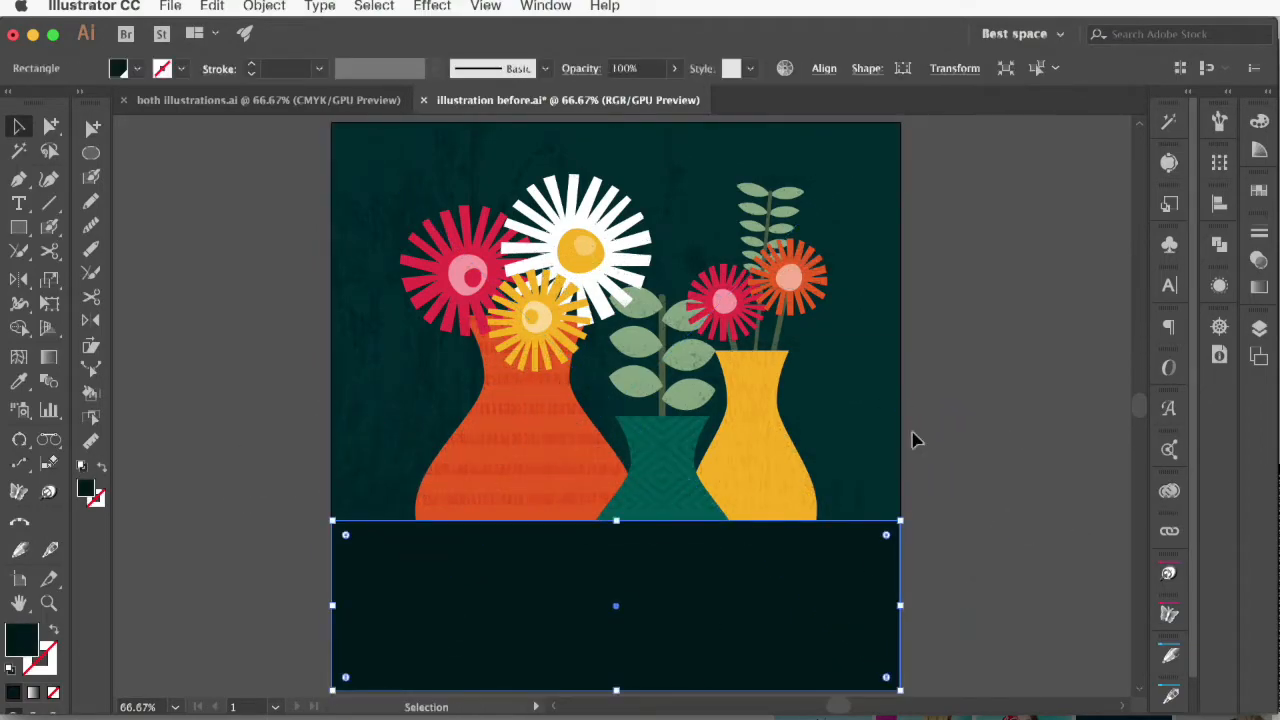
{"action": "key", "text": "super+z"}
{"action": "left_click", "coordinate": [928, 431]}
{"action": "left_click_drag", "start_coordinate": [836, 630], "coordinate": [922, 670]}
{"action": "key", "text": "super+z"}
{"action": "key", "text": "super+shift+]"}
{"action": "key", "text": "super+z"}
{"action": "key", "text": "super+z"}
Step: Clip the texture to the table rectangle and recolor it with a swatch inside the clip group
{"action": "key", "text": "super+7"}
{"action": "double_click", "coordinate": [836, 583]}
{"action": "left_click", "coordinate": [1259, 191]}
{"action": "left_click", "coordinate": [1080, 262]}
{"action": "double_click", "coordinate": [1014, 373]}
Step: Lower the opacity of the table's clipped texture, and keep the embedded profile for the Free texture 13 image in Photoshop
{"action": "left_click", "coordinate": [1259, 260]}
{"action": "left_click", "coordinate": [1219, 253]}
{"action": "left_click_drag", "start_coordinate": [1220, 278], "coordinate": [1149, 282]}
{"action": "left_click", "coordinate": [1032, 440]}
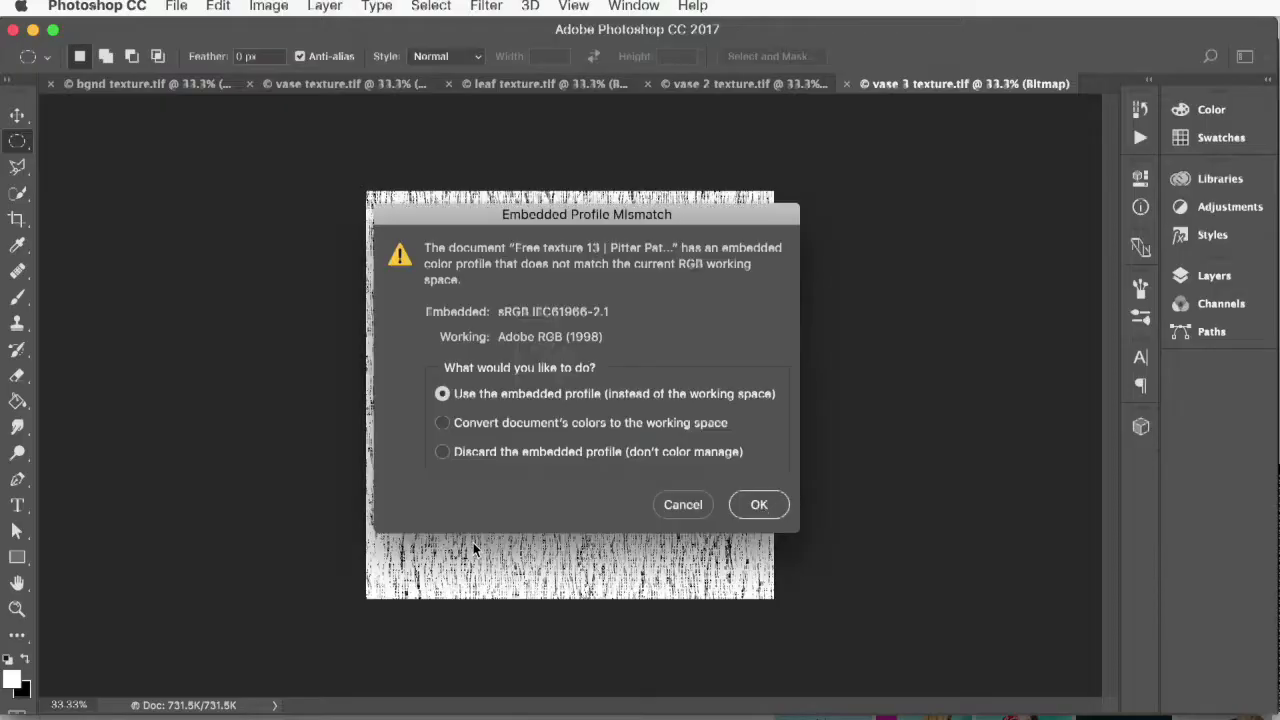
{"action": "key", "text": "Return"}
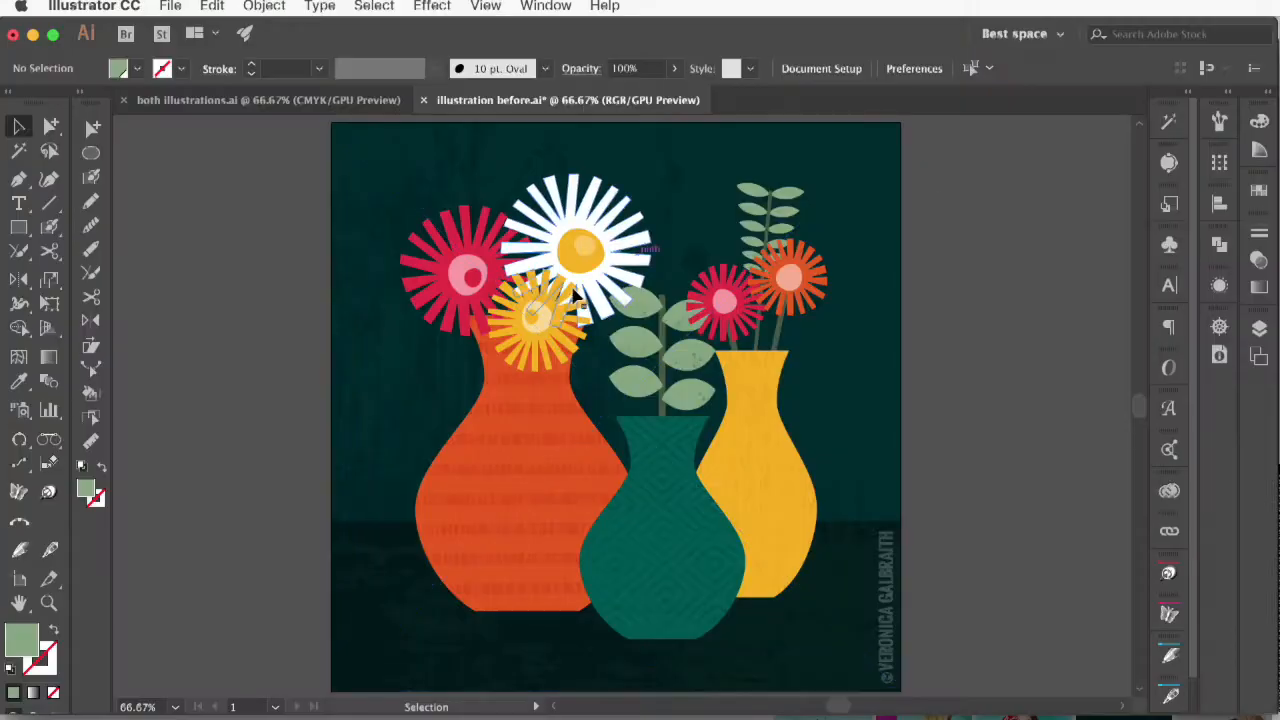
Step: In Illustrator, copy the leaves' clipped texture beside the artboard and release its mask to separate the speckled texture from the leaf shapes
{"action": "left_click_drag", "start_coordinate": [651, 350], "coordinate": [1020, 366]}
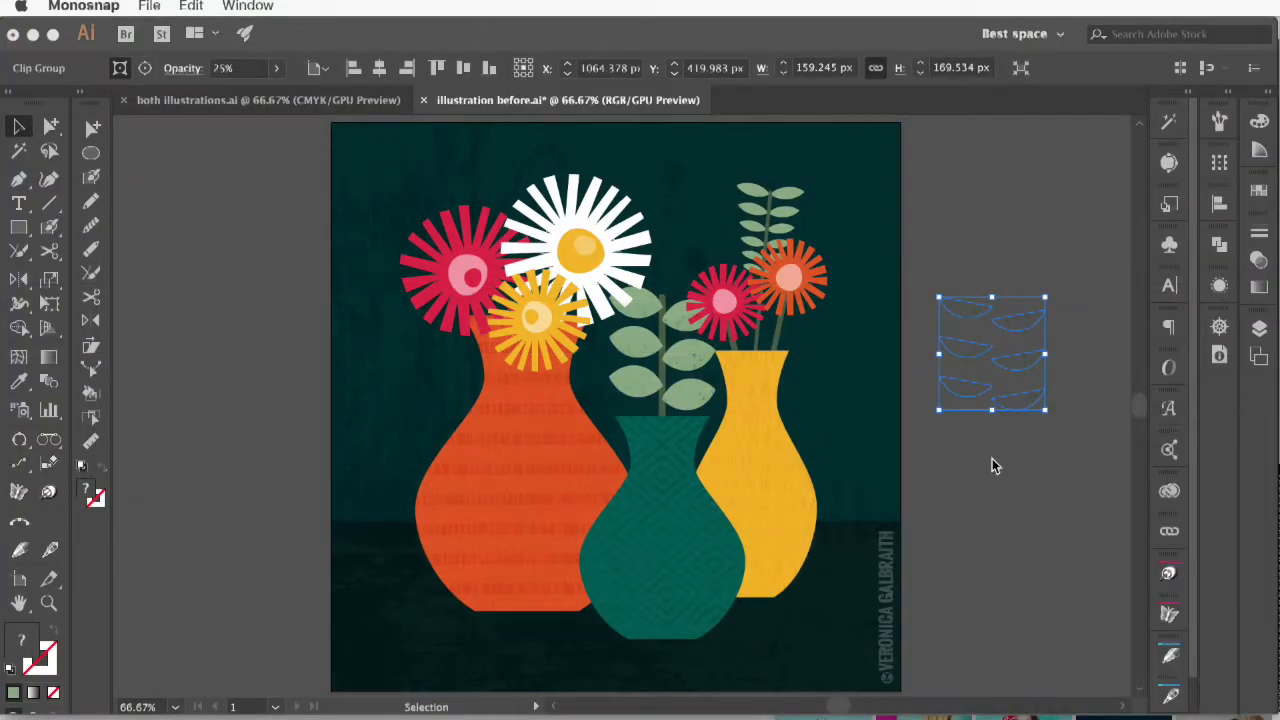
{"action": "right_click", "coordinate": [1021, 322]}
{"action": "left_click", "coordinate": [1114, 467]}
{"action": "left_click", "coordinate": [1027, 283]}
{"action": "left_click_drag", "start_coordinate": [1027, 283], "coordinate": [1034, 486]}
{"action": "left_click_drag", "start_coordinate": [975, 470], "coordinate": [946, 235]}
Step: Combine the pink centers of the two small flowers into a compound path and clip a copy of the speckled texture to it
{"action": "left_click", "coordinate": [789, 278]}
{"action": "left_click", "coordinate": [724, 301], "text": "shift"}
{"action": "left_click_drag", "start_coordinate": [994, 303], "coordinate": [1038, 281]}
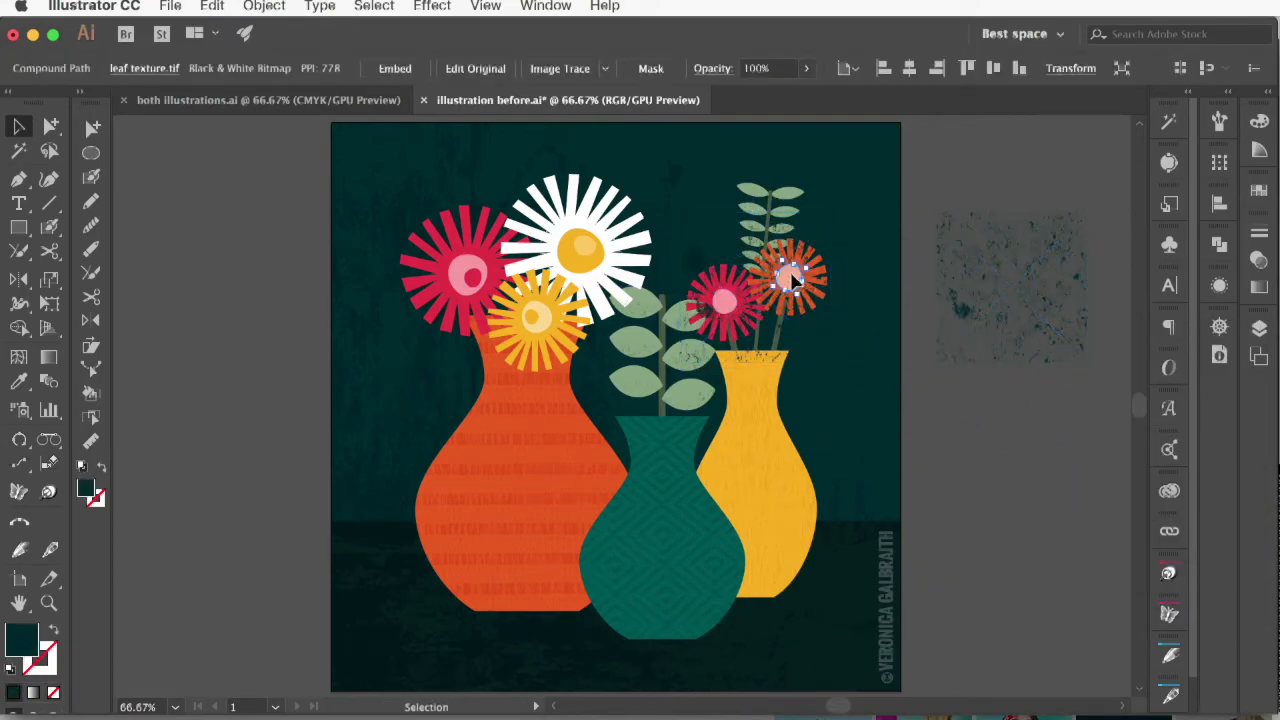
{"action": "left_click", "coordinate": [791, 279]}
{"action": "left_click", "coordinate": [724, 301], "text": "shift"}
{"action": "key", "text": "super+7"}
{"action": "key", "text": "super+z"}
{"action": "left_click", "coordinate": [724, 301], "text": "shift"}
{"action": "left_click", "coordinate": [264, 6]}
{"action": "left_click", "coordinate": [710, 240], "text": "shift"}
{"action": "key", "text": "super+7"}
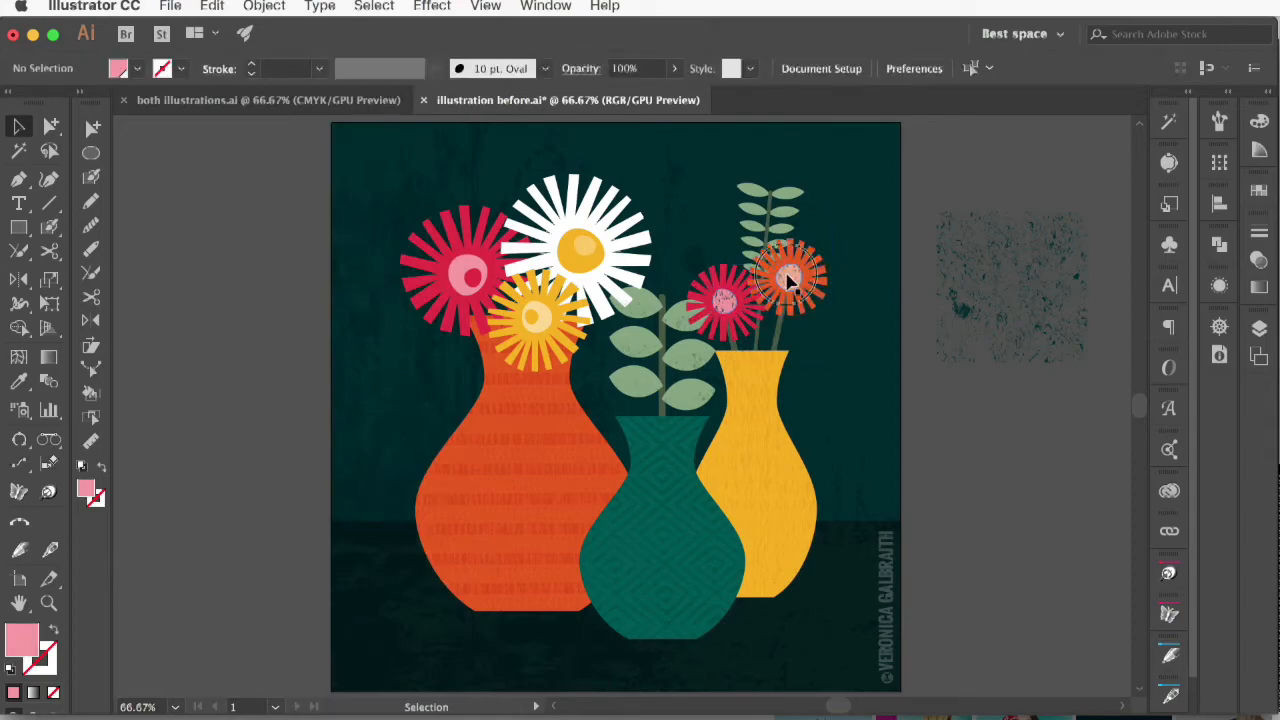
Step: Recolor the speckled texture inside the small flower centers with a swatch
{"action": "double_click", "coordinate": [787, 275]}
{"action": "left_click", "coordinate": [1261, 190]}
{"action": "left_click", "coordinate": [1072, 252]}
{"action": "double_click", "coordinate": [950, 380]}
Step: Lower the opacity of the small flower centers' clipped texture and deselect it
{"action": "left_click", "coordinate": [794, 277]}
{"action": "left_click", "coordinate": [1259, 260]}
{"action": "left_click", "coordinate": [1218, 253]}
{"action": "left_click_drag", "start_coordinate": [1213, 279], "coordinate": [1158, 280]}
{"action": "left_click", "coordinate": [1012, 484]}
Step: Move the loose speckled texture onto the large flowers, resize it and recolor it white
{"action": "left_click_drag", "start_coordinate": [1048, 278], "coordinate": [549, 258]}
{"action": "left_click_drag", "start_coordinate": [592, 343], "coordinate": [615, 363]}
{"action": "left_click_drag", "start_coordinate": [530, 272], "coordinate": [336, 285]}
{"action": "left_click", "coordinate": [1260, 190]}
{"action": "left_click", "coordinate": [1072, 252]}
{"action": "left_click", "coordinate": [1000, 430]}
Step: Position the white speckled texture over the three large flower centers, nudging it slightly down and to the right
{"action": "left_click", "coordinate": [497, 286]}
{"action": "left_click_drag", "start_coordinate": [386, 214], "coordinate": [575, 195]}
{"action": "key", "text": "Down"}
{"action": "key", "text": "Down"}
{"action": "key", "text": "Down"}
{"action": "key", "text": "Down"}
{"action": "key", "text": "Right"}
{"action": "key", "text": "Right"}
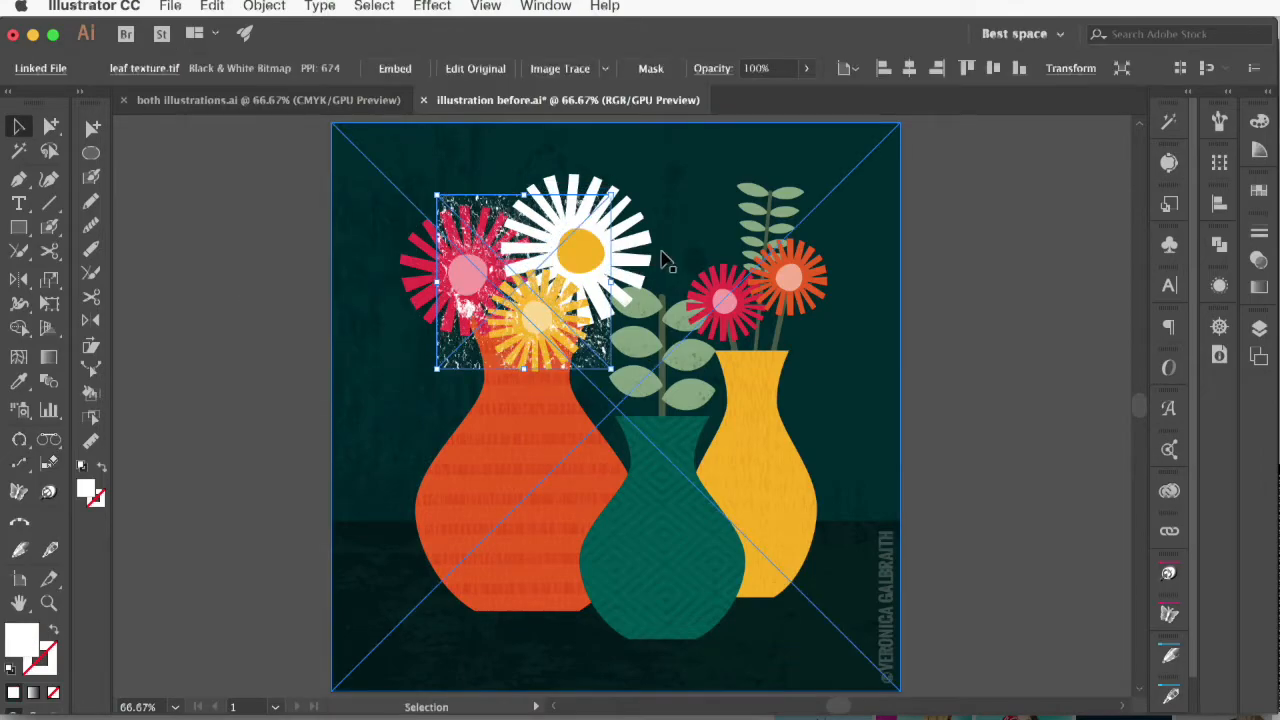
Step: Paste the large flower centers in front, make them a compound path and clip the white speckled texture to it
{"action": "key", "text": "super+f"}
{"action": "left_click", "coordinate": [264, 6]}
{"action": "left_click", "coordinate": [480, 655]}
{"action": "left_click", "coordinate": [480, 208], "text": "shift"}
{"action": "key", "text": "super+7"}
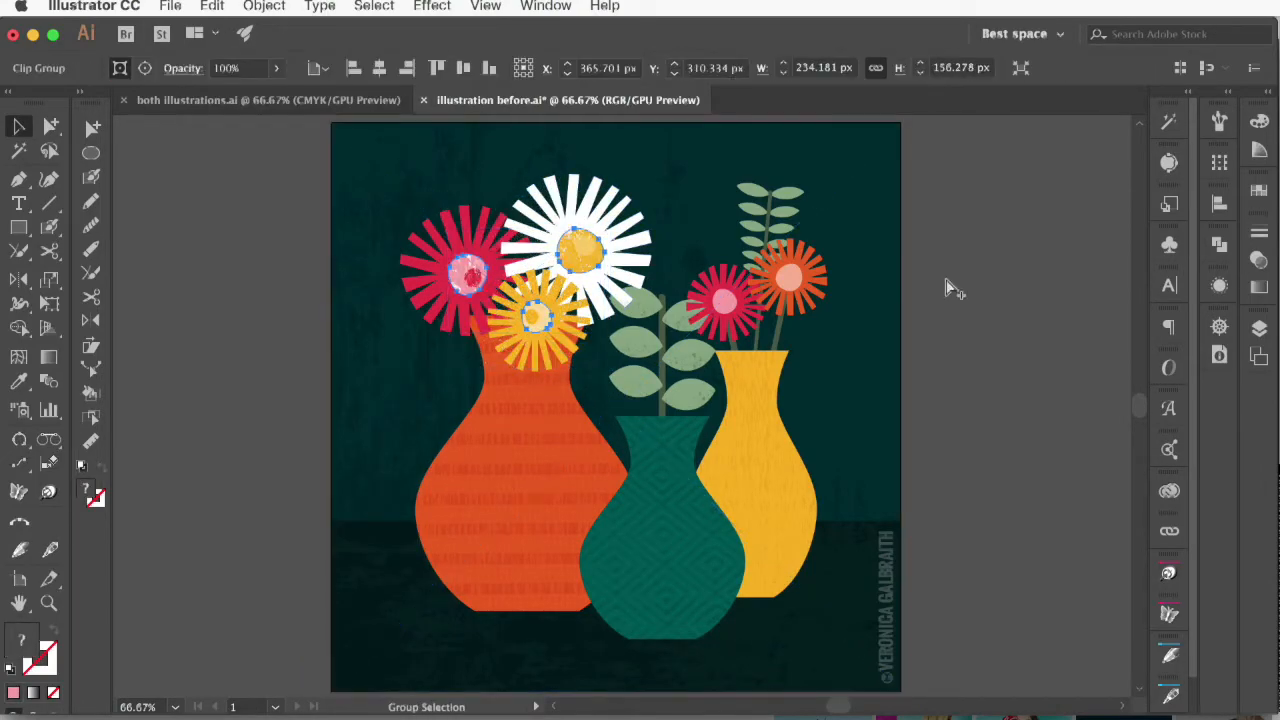
Step: Bring the small inner circles of the white and red flowers in front of the clipped texture
{"action": "left_click", "coordinate": [976, 285]}
{"action": "left_click", "coordinate": [585, 245]}
{"action": "left_click", "coordinate": [585, 245], "text": "super"}
{"action": "key", "text": "shift+super+bracketright"}
{"action": "left_click", "coordinate": [473, 277]}
{"action": "left_click", "coordinate": [473, 277], "text": "super"}
{"action": "key", "text": "shift+super+bracketright"}
Step: Set the opacity of the large flower centers' clipped texture to 20% and save the illustration
{"action": "left_click", "coordinate": [586, 254]}
{"action": "left_click", "coordinate": [1257, 261]}
{"action": "left_click", "coordinate": [1128, 253]}
{"action": "type", "text": "20"}
{"action": "key", "text": "Return"}
{"action": "left_click", "coordinate": [1203, 226]}
{"action": "left_click", "coordinate": [1000, 376]}
{"action": "key", "text": "super+s"}
{"action": "double_click", "coordinate": [811, 646]}
{"action": "left_click", "coordinate": [811, 646]}
{"action": "double_click", "coordinate": [951, 580]}
{"action": "double_click", "coordinate": [860, 645]}
{"action": "left_click", "coordinate": [860, 645]}
{"action": "double_click", "coordinate": [1003, 457]}
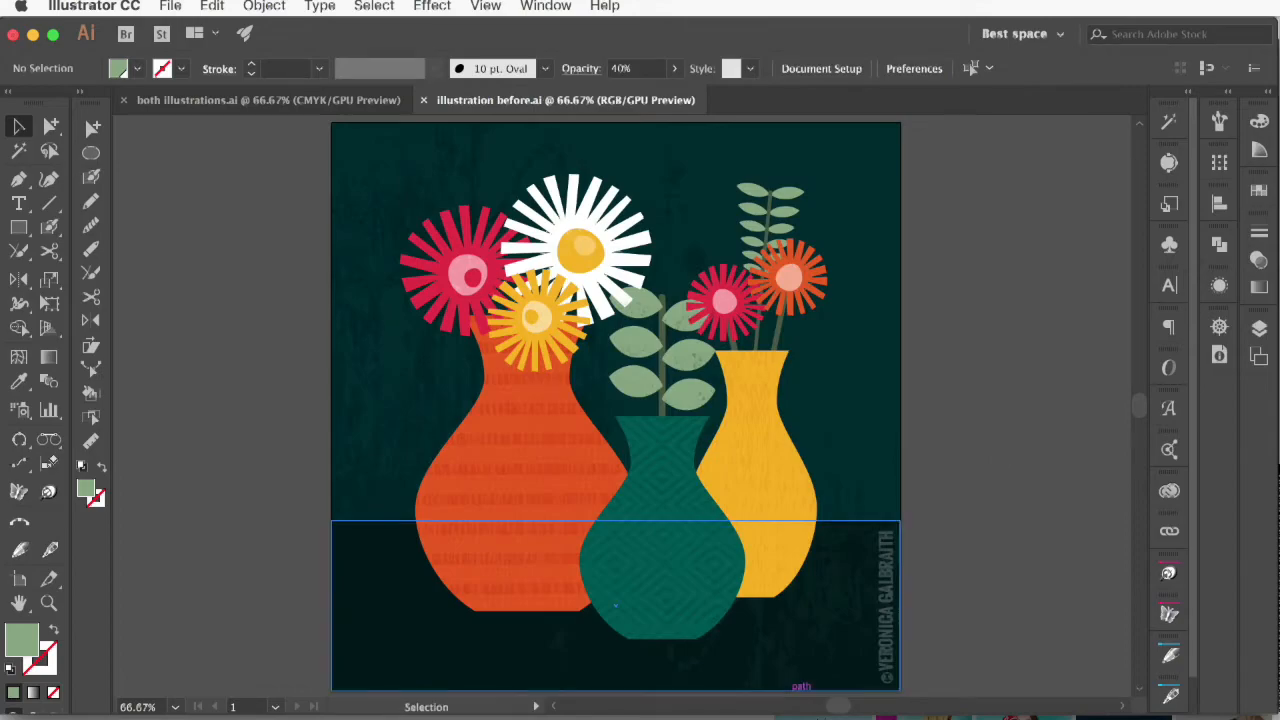